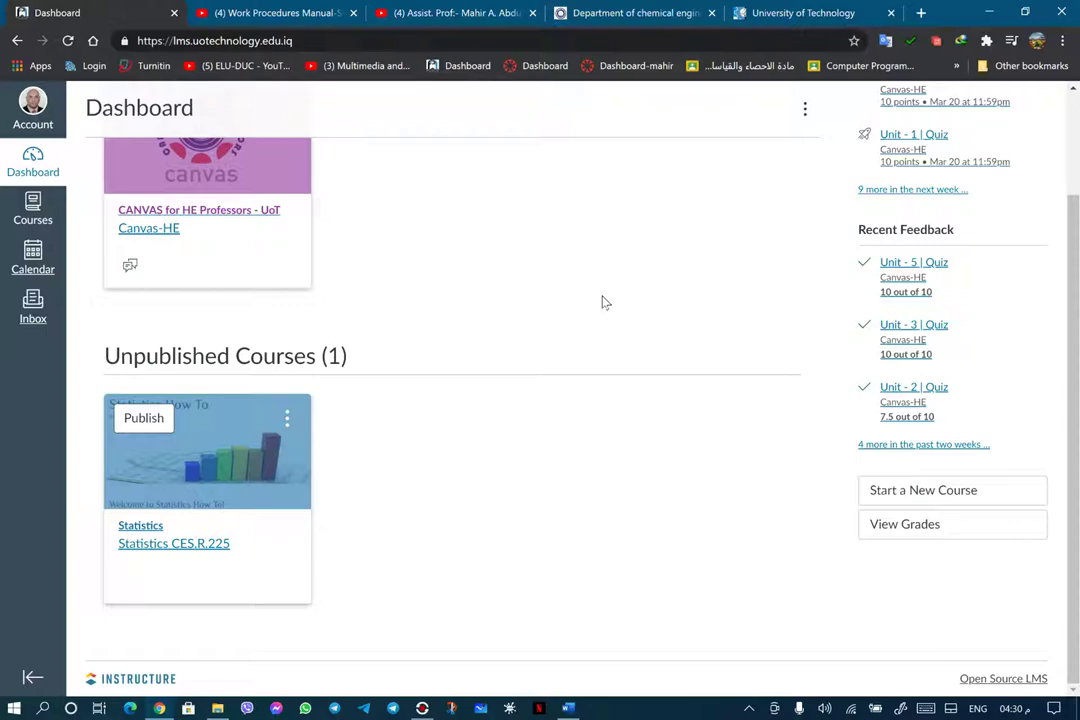
# Open the Statistics CES.R.225 course and start a new page in its Pages section
pyautogui.click(145, 535)
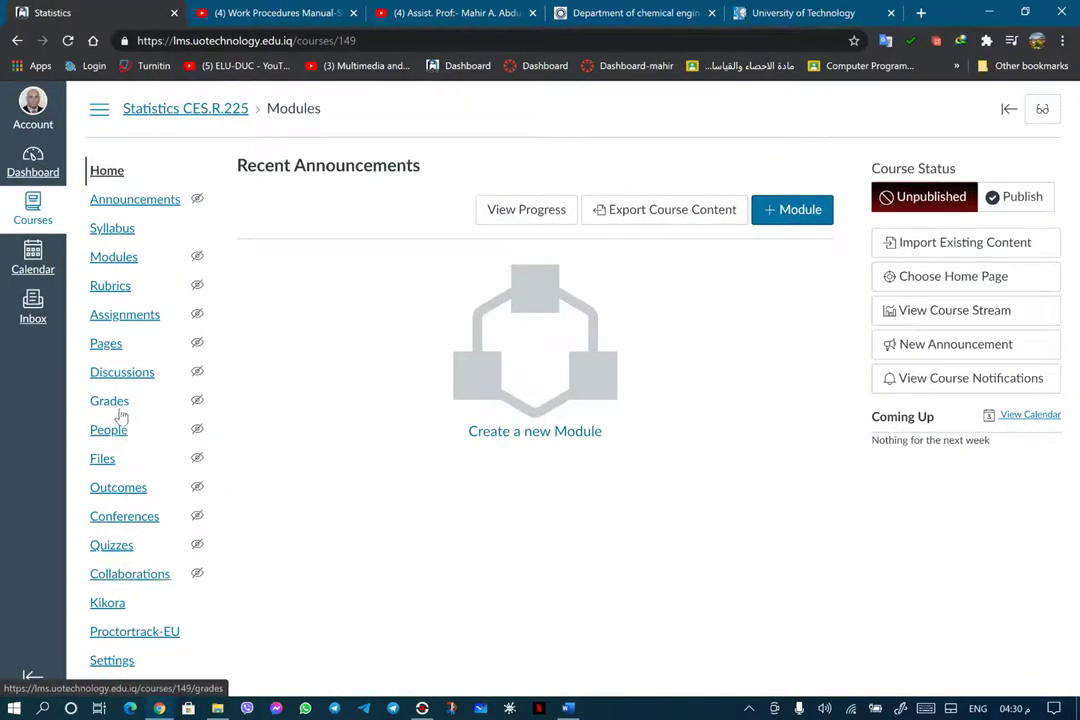
pyautogui.click(106, 344)
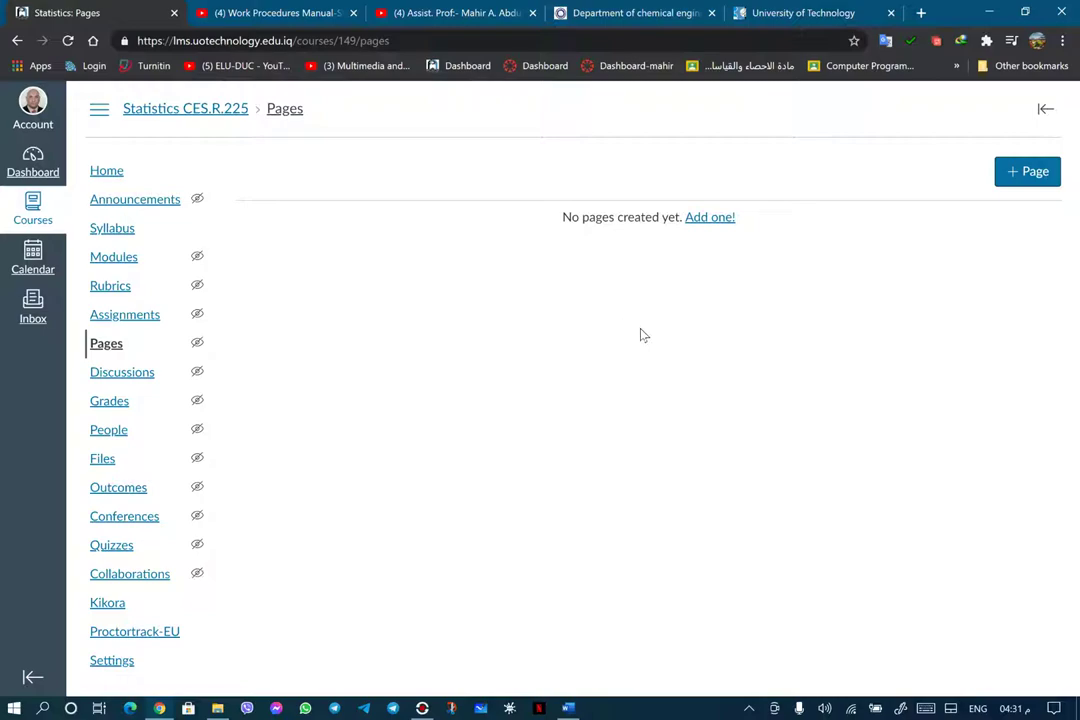
pyautogui.click(1030, 177)
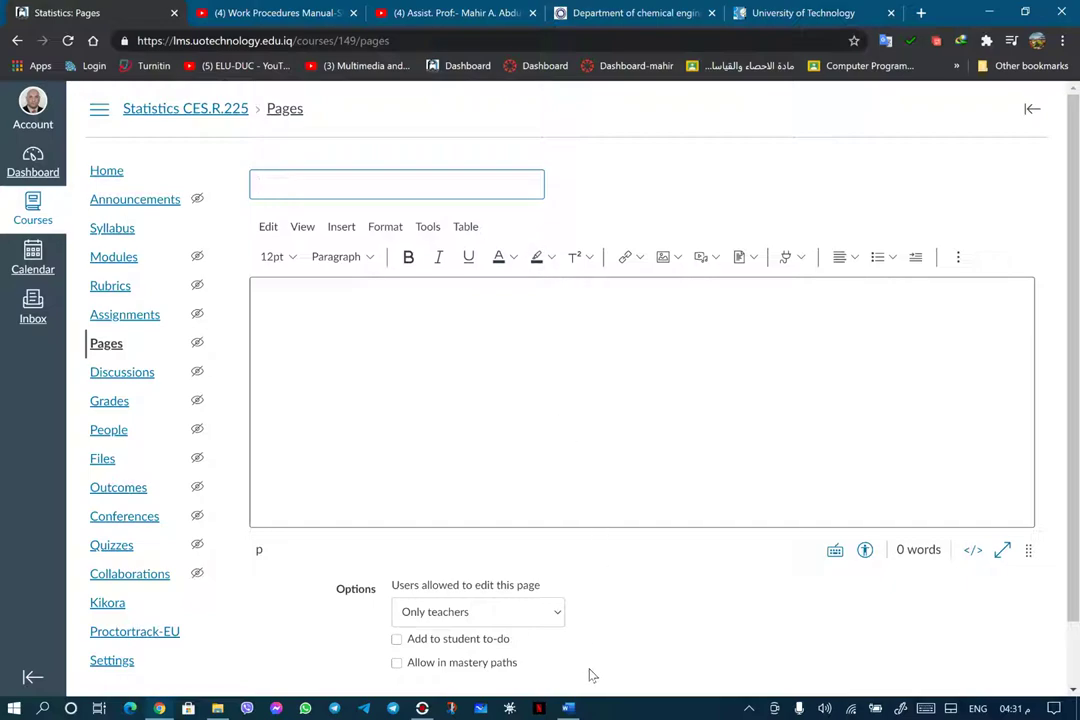
# Switch to Word and copy the "Statistics How TO" line from the welcome document
pyautogui.click(569, 707)
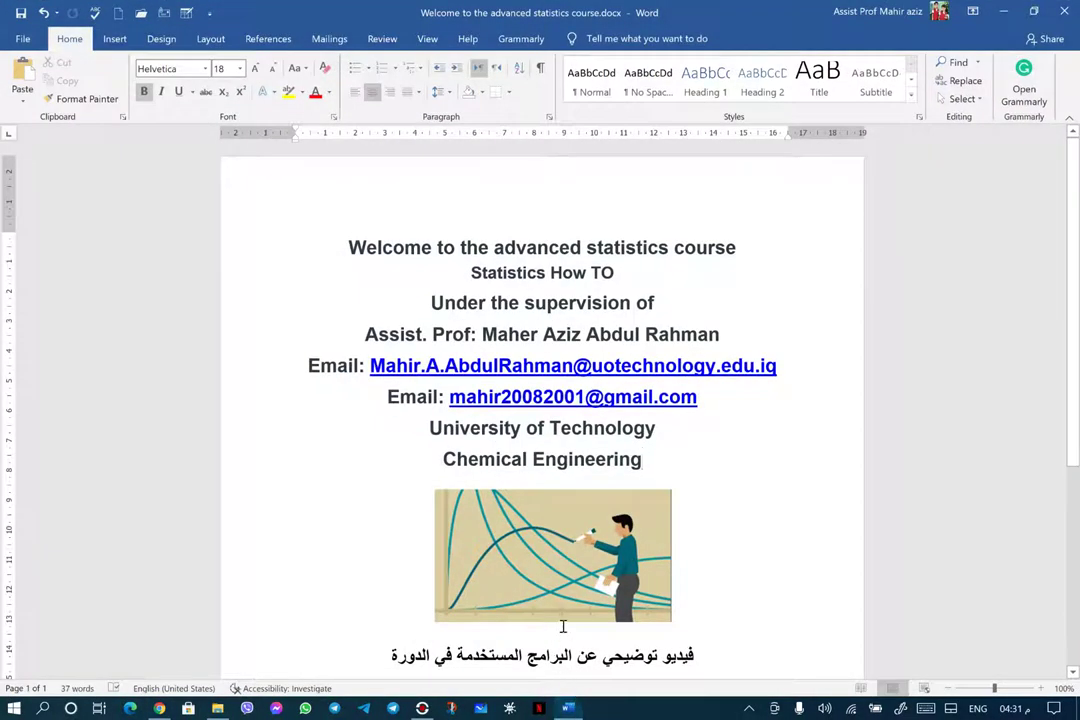
pyautogui.scroll(-6, 570, 600)
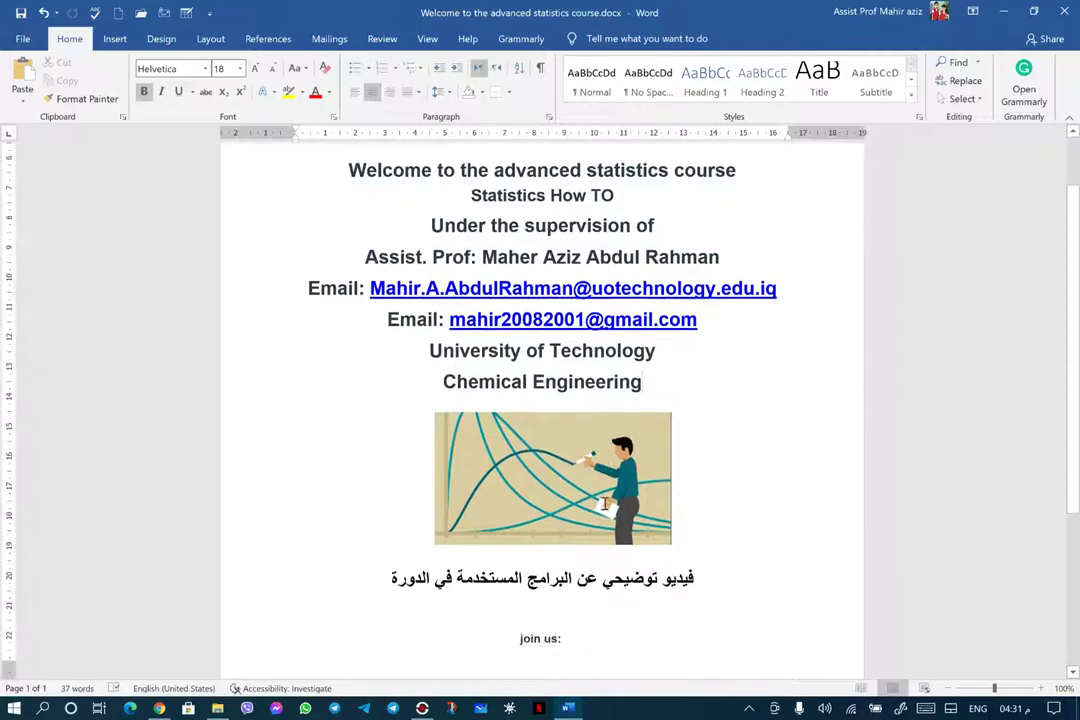
pyautogui.scroll(4, 598, 508)
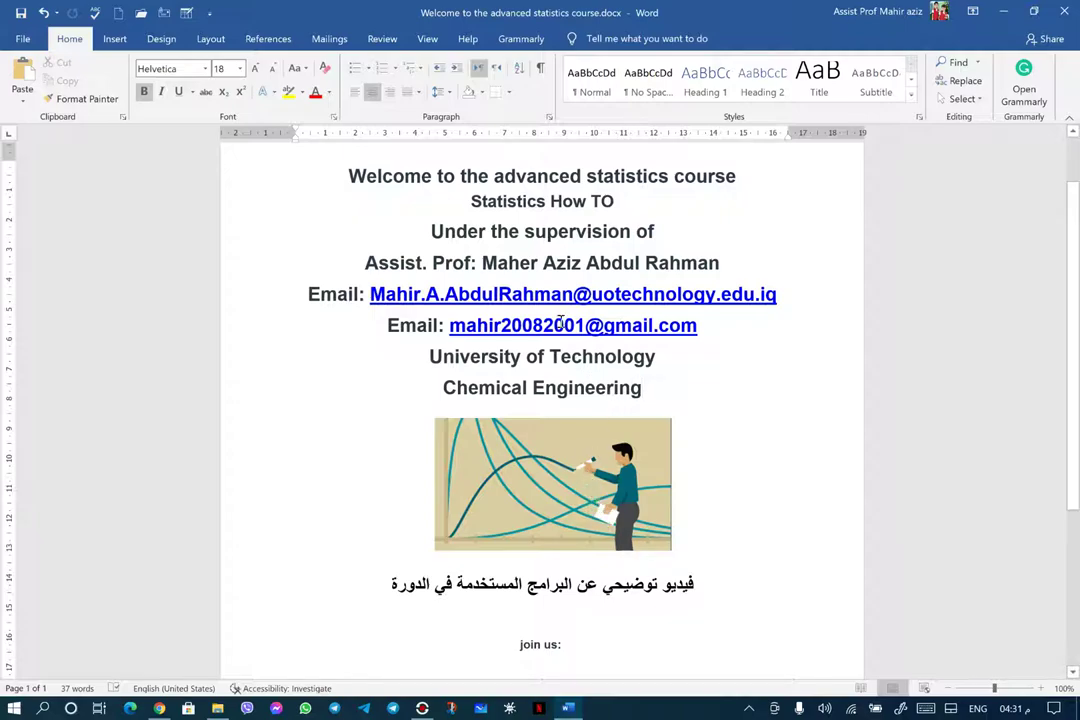
pyautogui.moveTo(489, 202); pyautogui.dragTo(625, 201)
pyautogui.rightClick(585, 202)
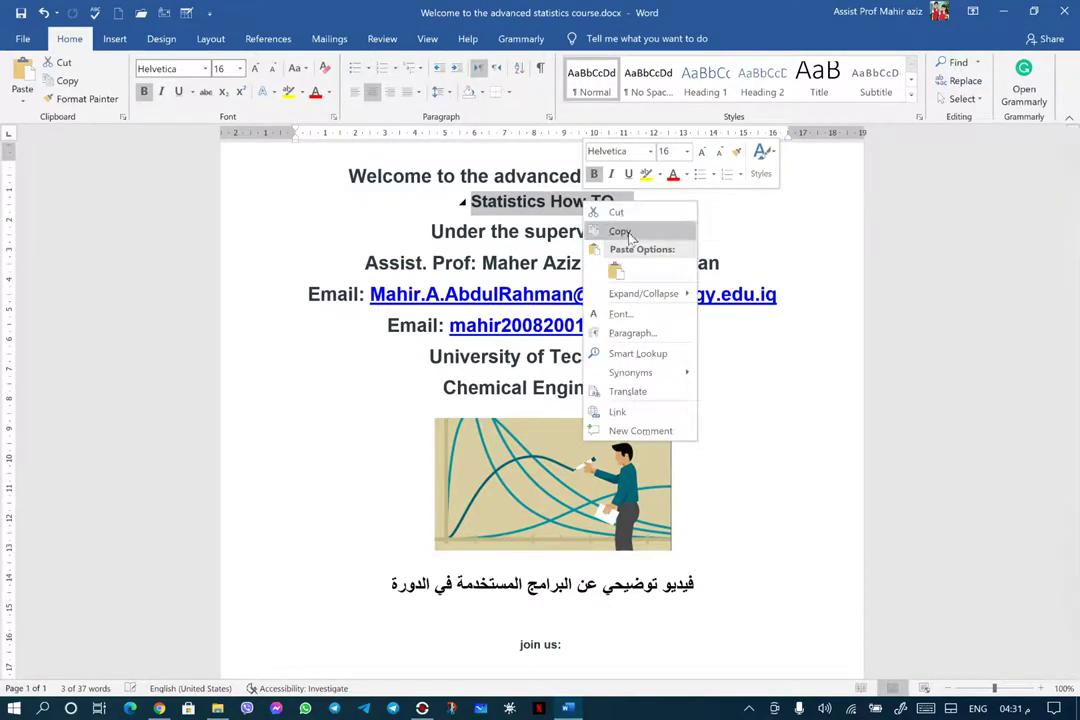
pyautogui.click(626, 232)
# Switch back to Chrome and paste "Statistics How TO" as the title of the new page
pyautogui.click(160, 708)
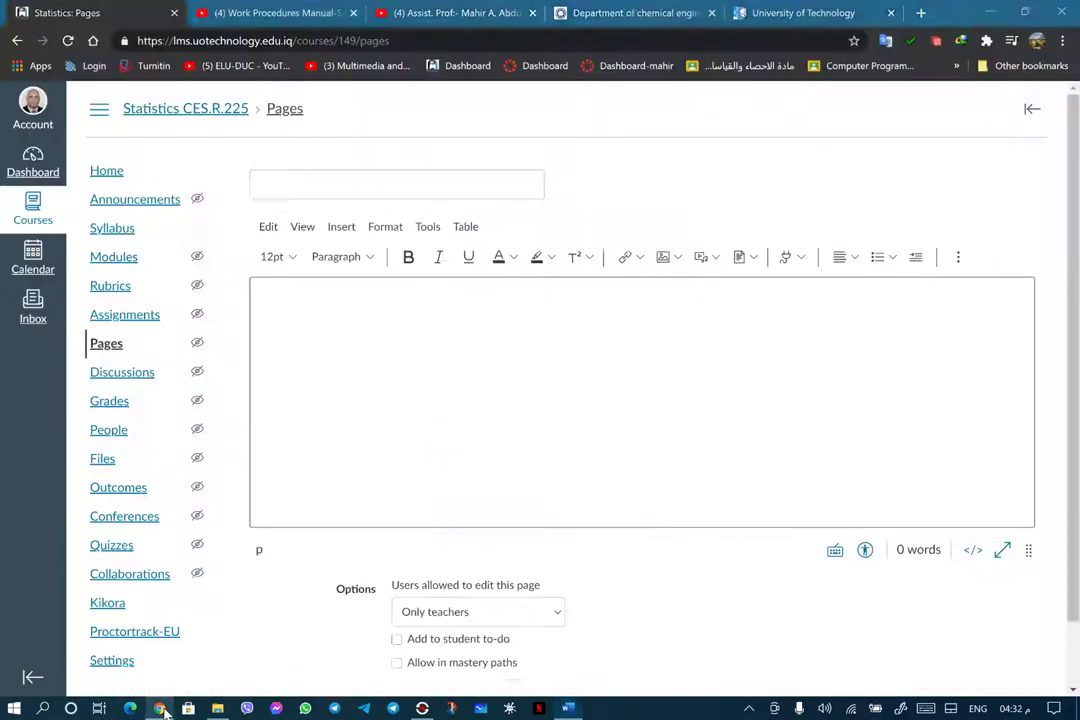
pyautogui.click(333, 184)
pyautogui.rightClick(332, 184)
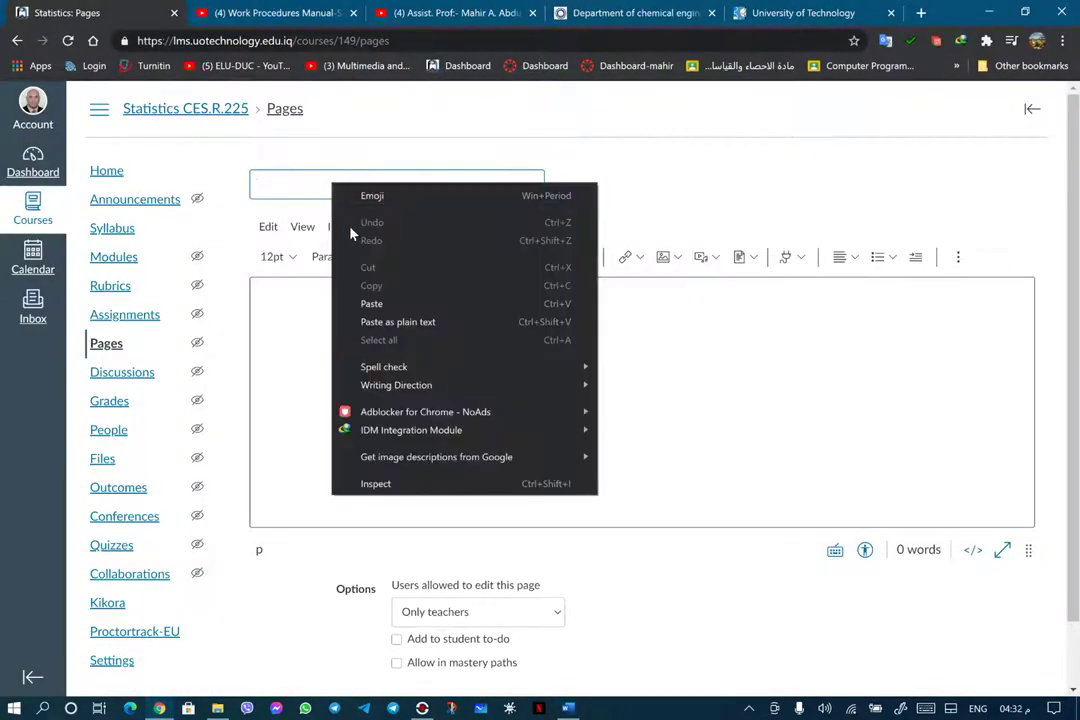
pyautogui.click(379, 307)
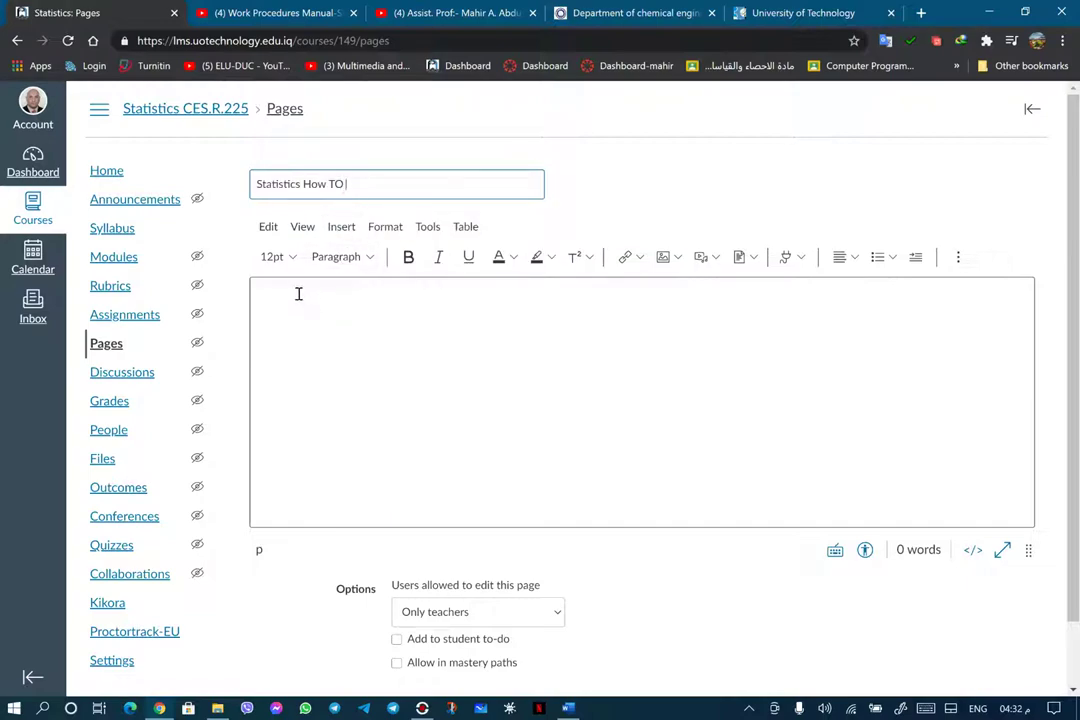
pyautogui.moveTo(346, 184); pyautogui.dragTo(257, 186)
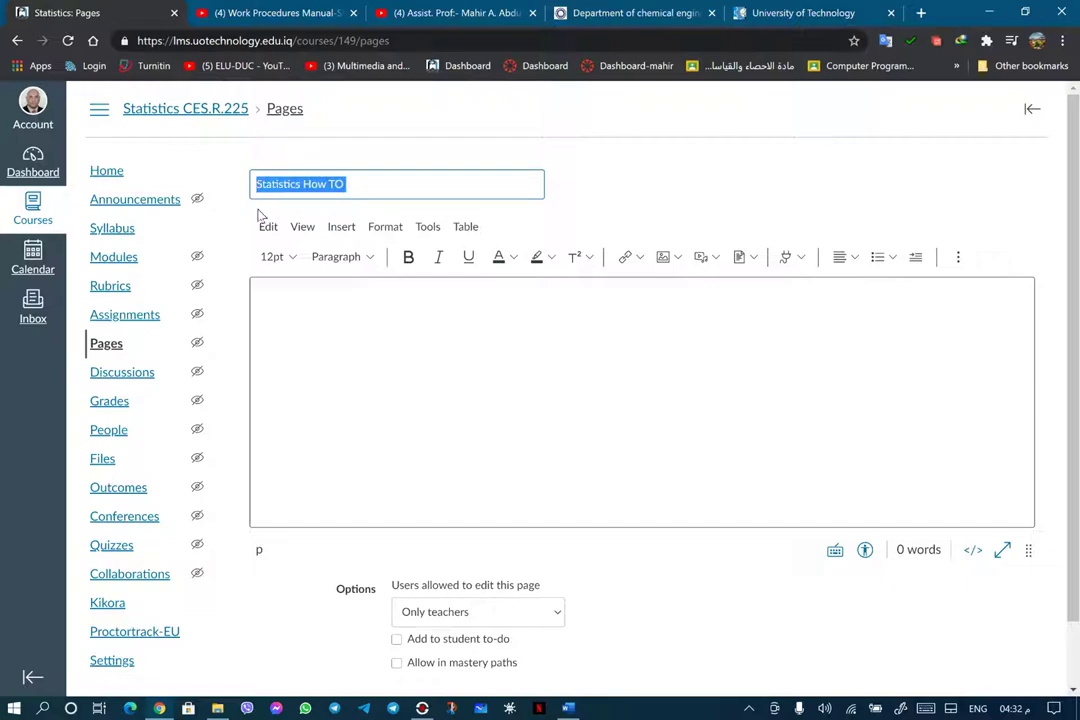
# Copy the "Welcome to the advanced statistics course" line from the Word document into the body of the new Canvas page
pyautogui.click(287, 306)
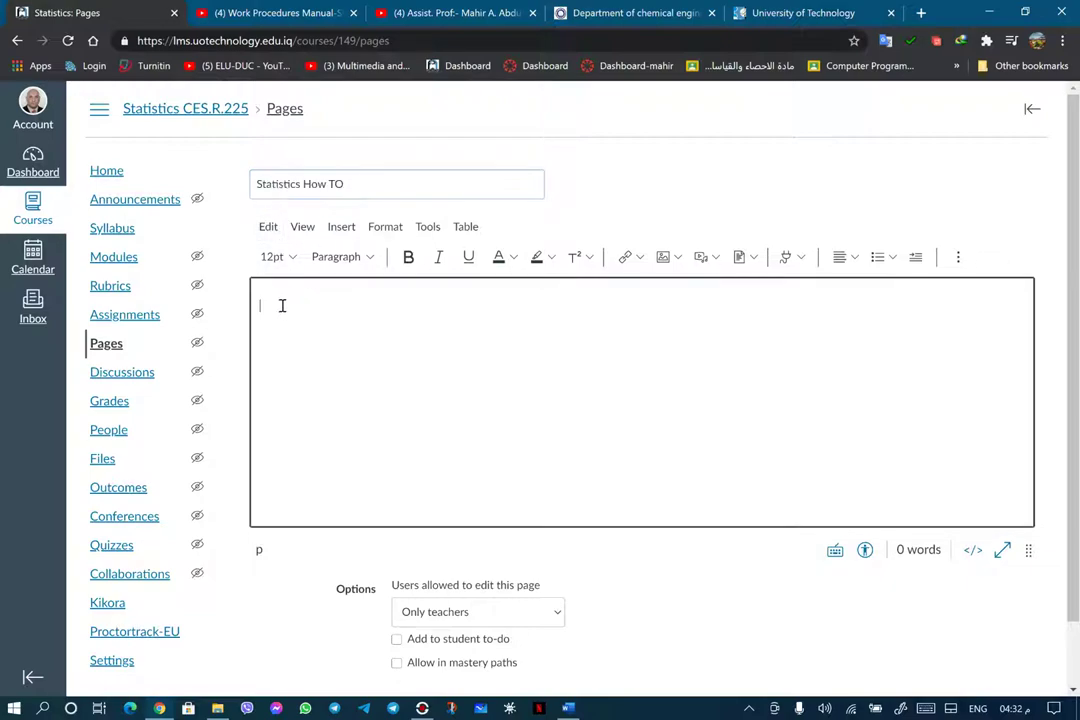
pyautogui.click(566, 707)
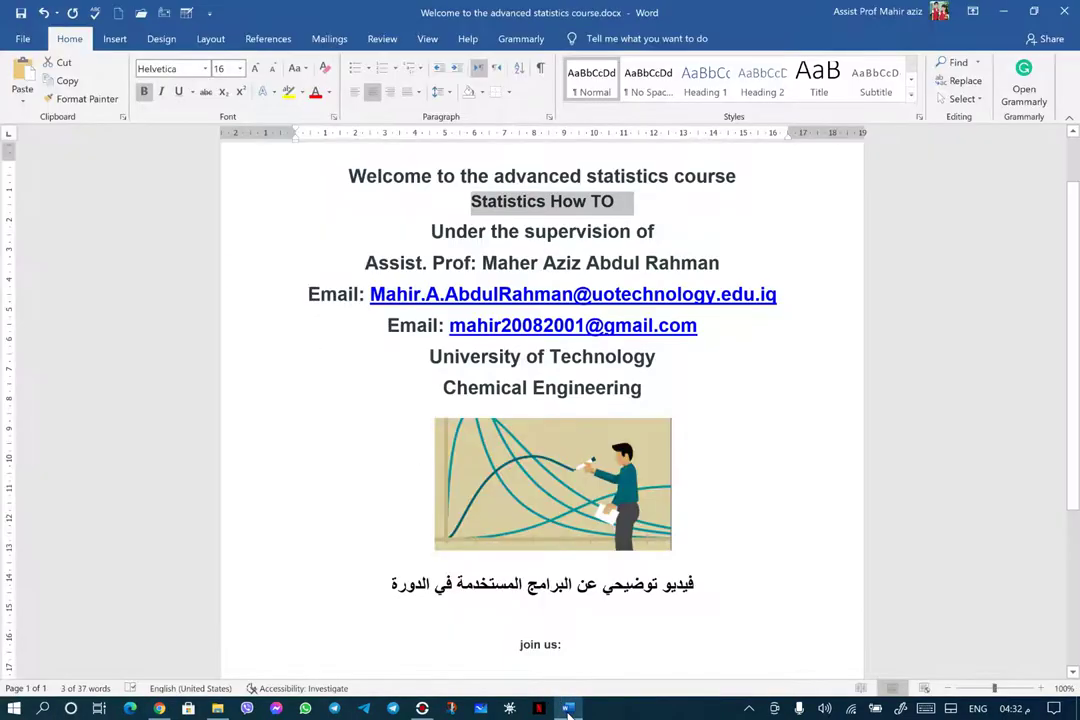
pyautogui.moveTo(346, 176); pyautogui.dragTo(742, 176)
pyautogui.rightClick(680, 185)
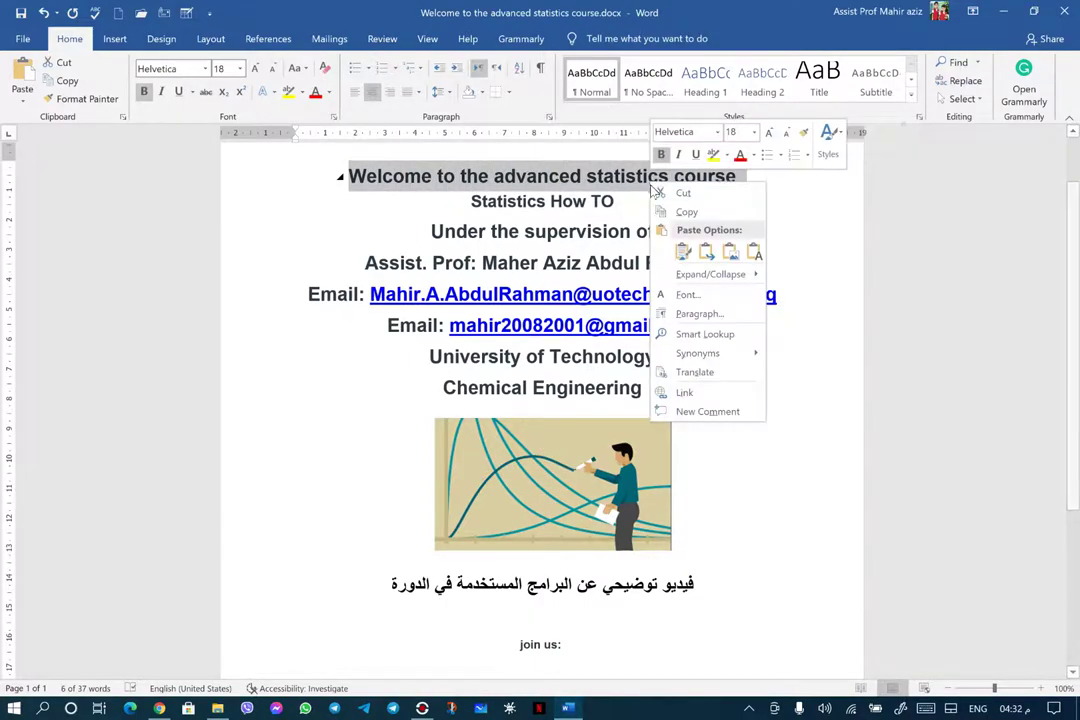
pyautogui.click(706, 210)
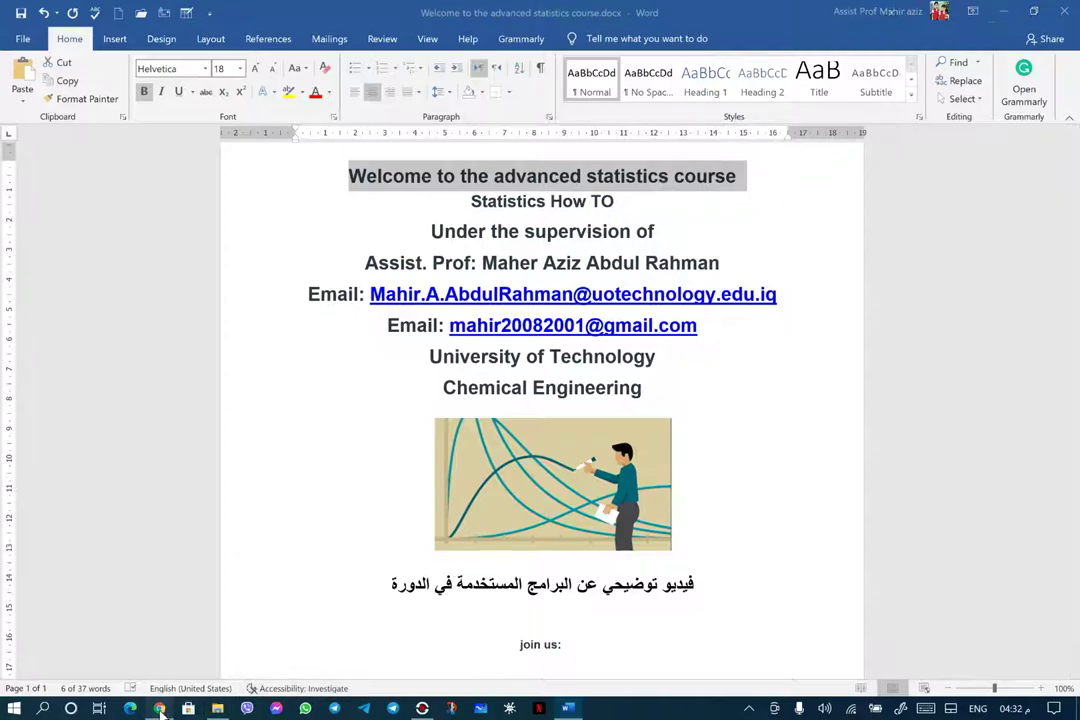
pyautogui.click(158, 708)
pyautogui.rightClick(264, 309)
pyautogui.click(301, 420)
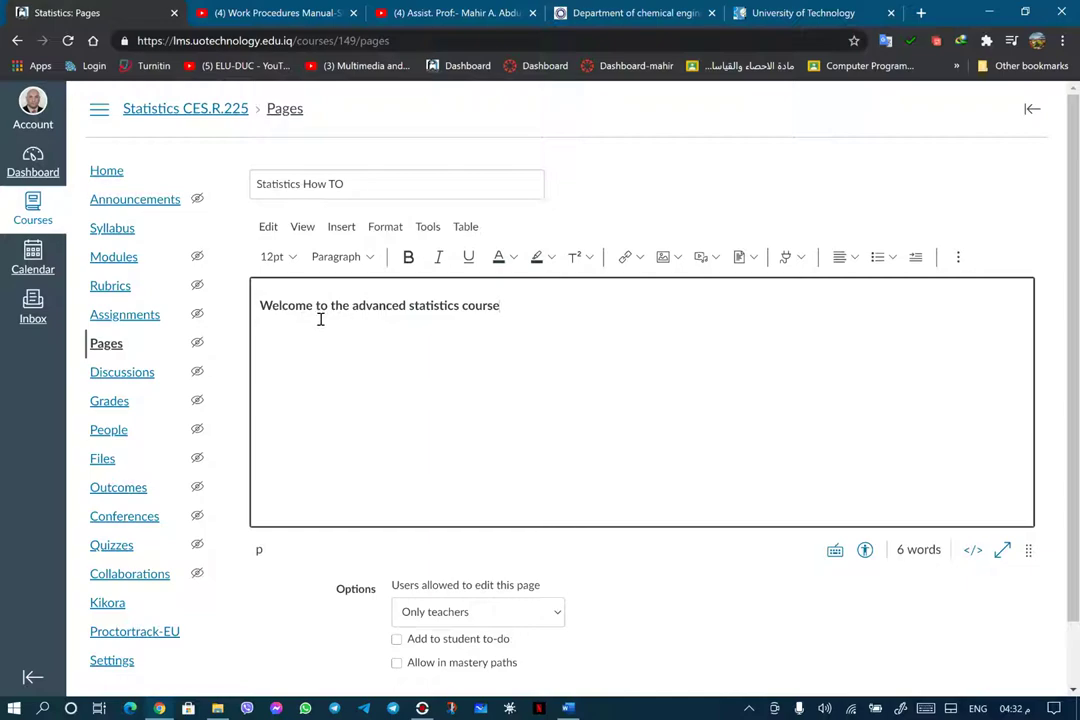
# Center the welcome line in the page body and set its font size to 18pt
pyautogui.click(855, 259)
pyautogui.click(897, 294)
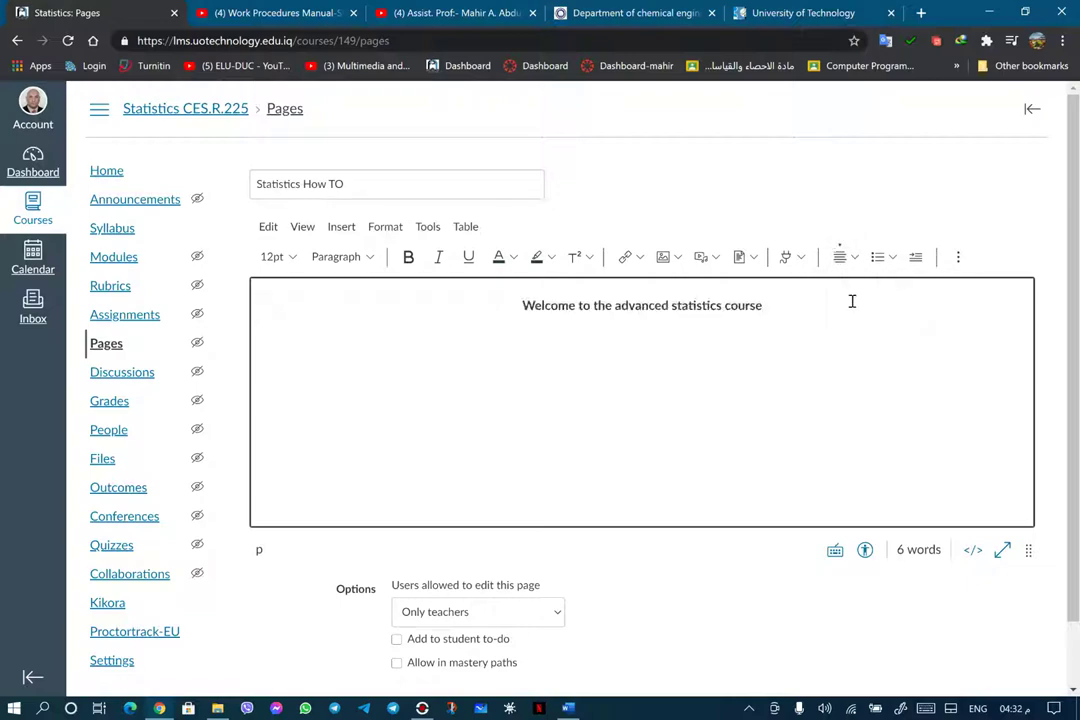
pyautogui.moveTo(524, 305); pyautogui.dragTo(761, 302)
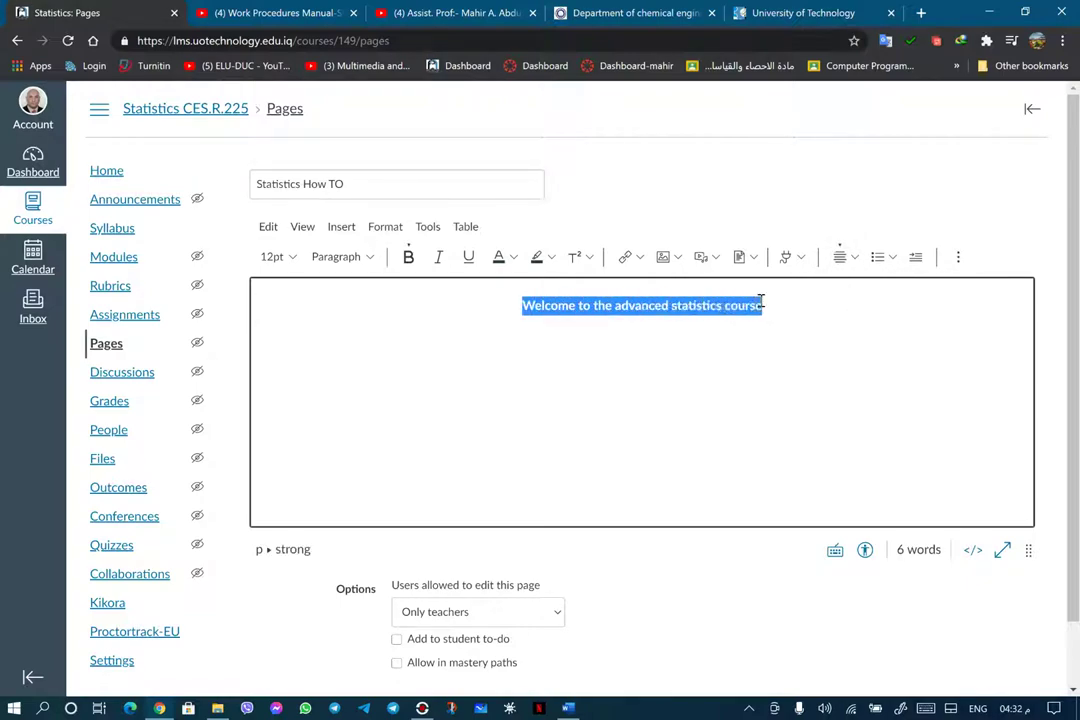
pyautogui.click(290, 257)
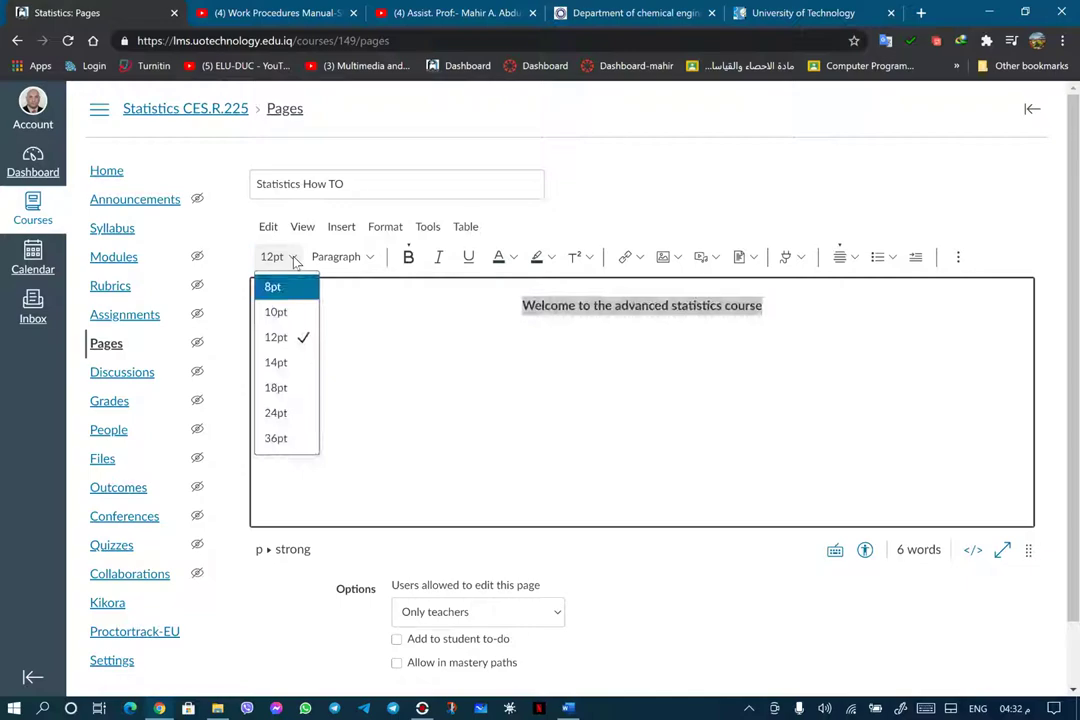
pyautogui.click(302, 387)
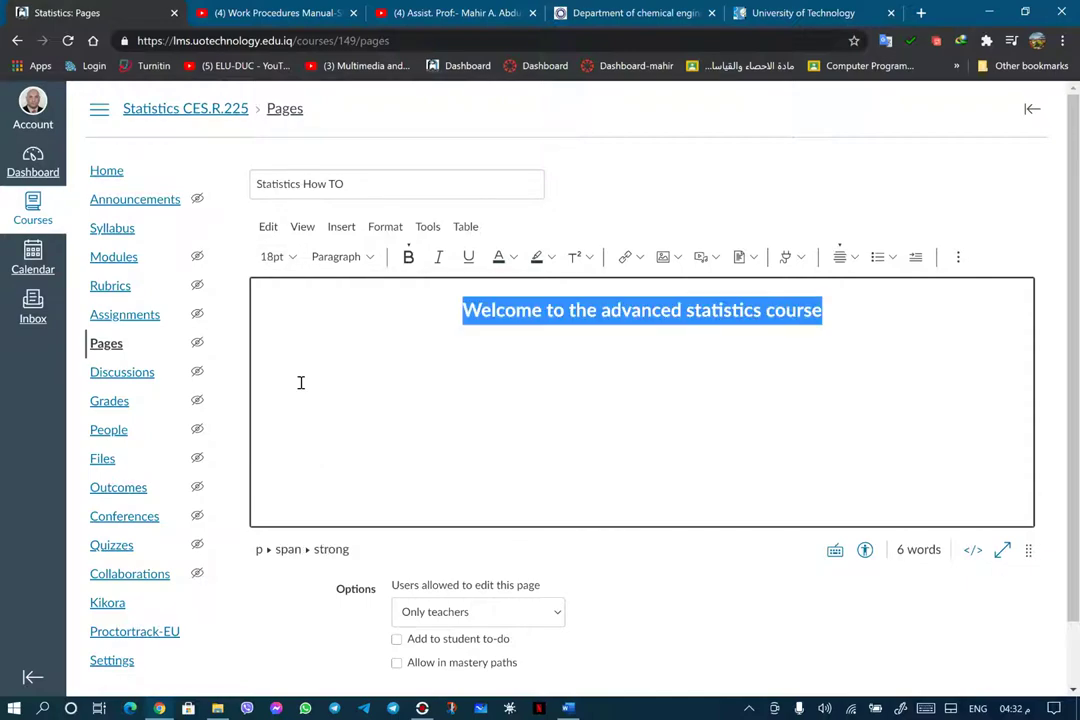
# Try the Heading 3 and Preformatted styles on the welcome line and return it to Paragraph
pyautogui.click(368, 258)
pyautogui.click(370, 312)
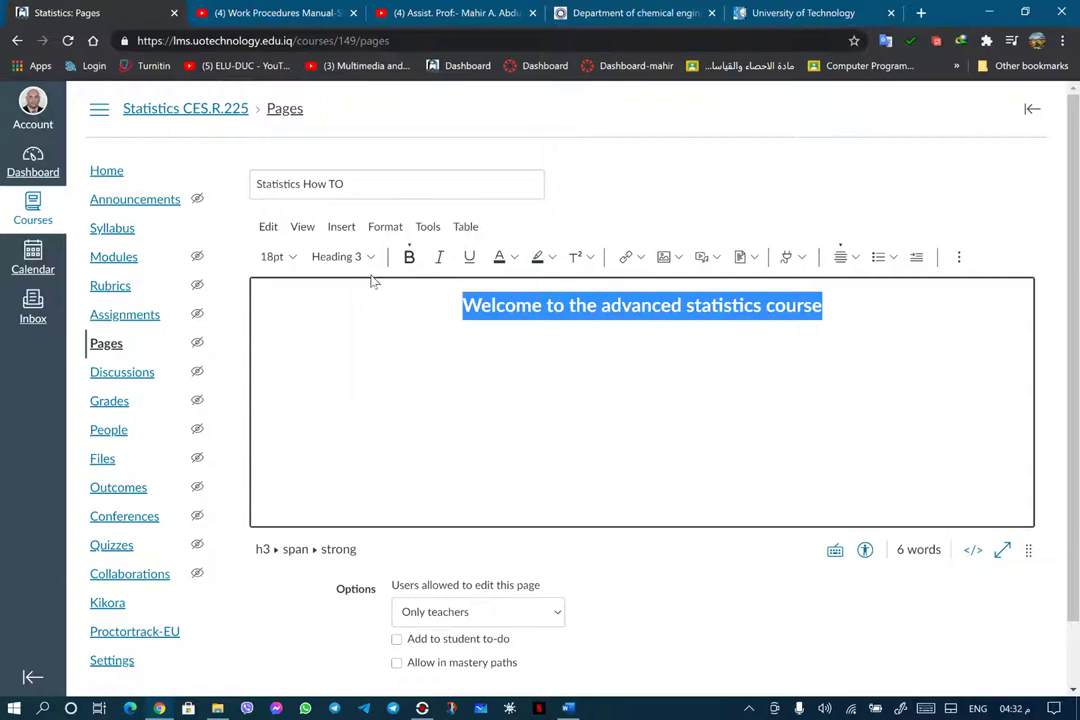
pyautogui.click(366, 257)
pyautogui.click(357, 363)
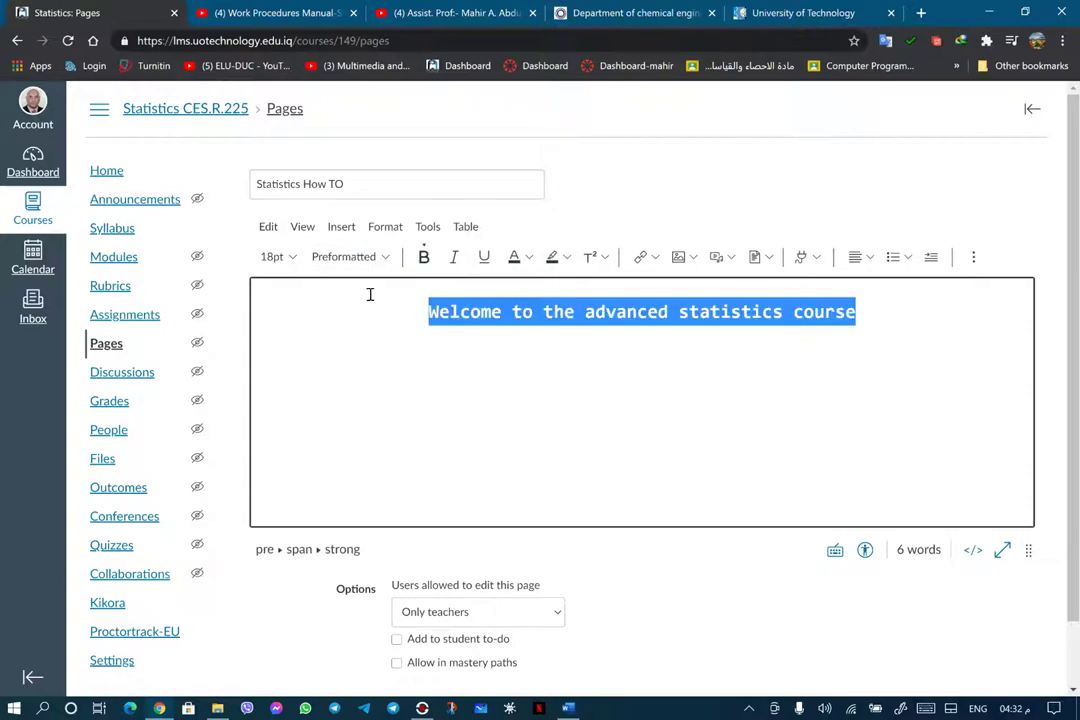
pyautogui.click(350, 257)
pyautogui.click(362, 387)
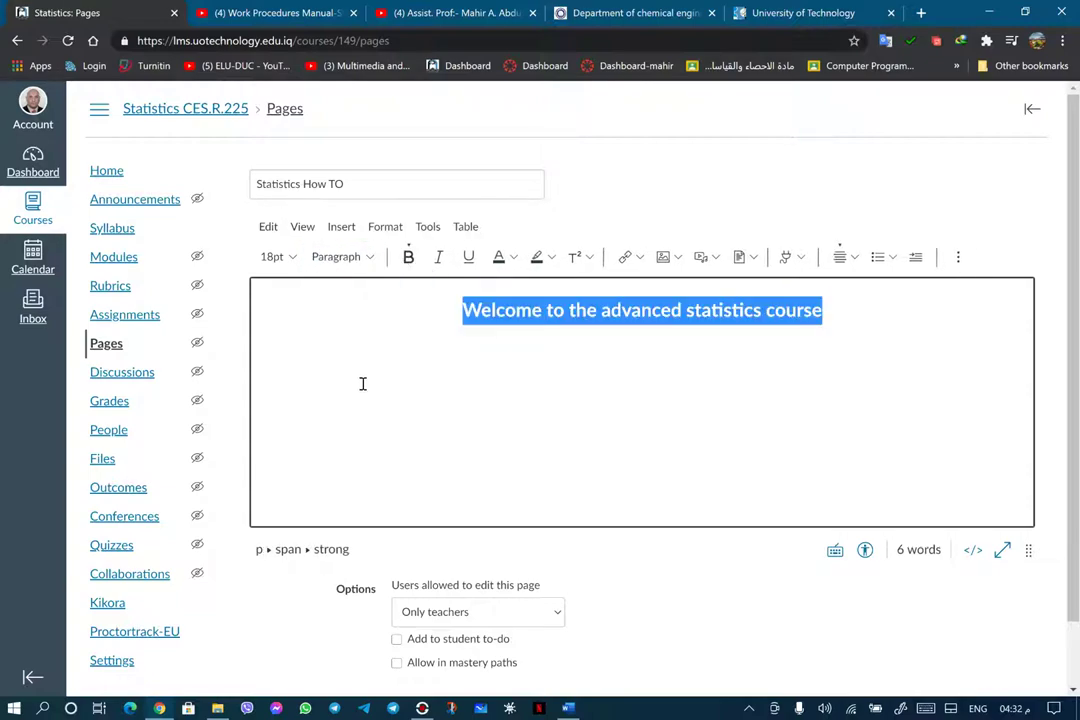
pyautogui.click(408, 341)
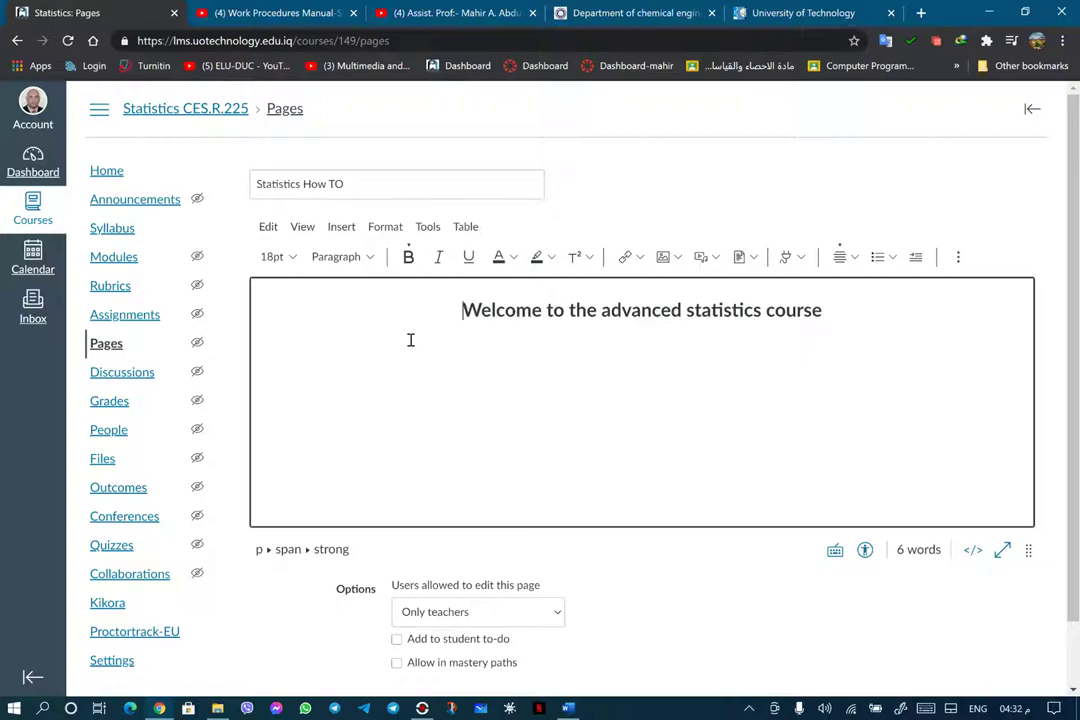
# Remove bold from the word "Welcome" and italicize the whole welcome line
pyautogui.click(408, 258)
pyautogui.click(437, 262)
pyautogui.moveTo(465, 310); pyautogui.dragTo(827, 321)
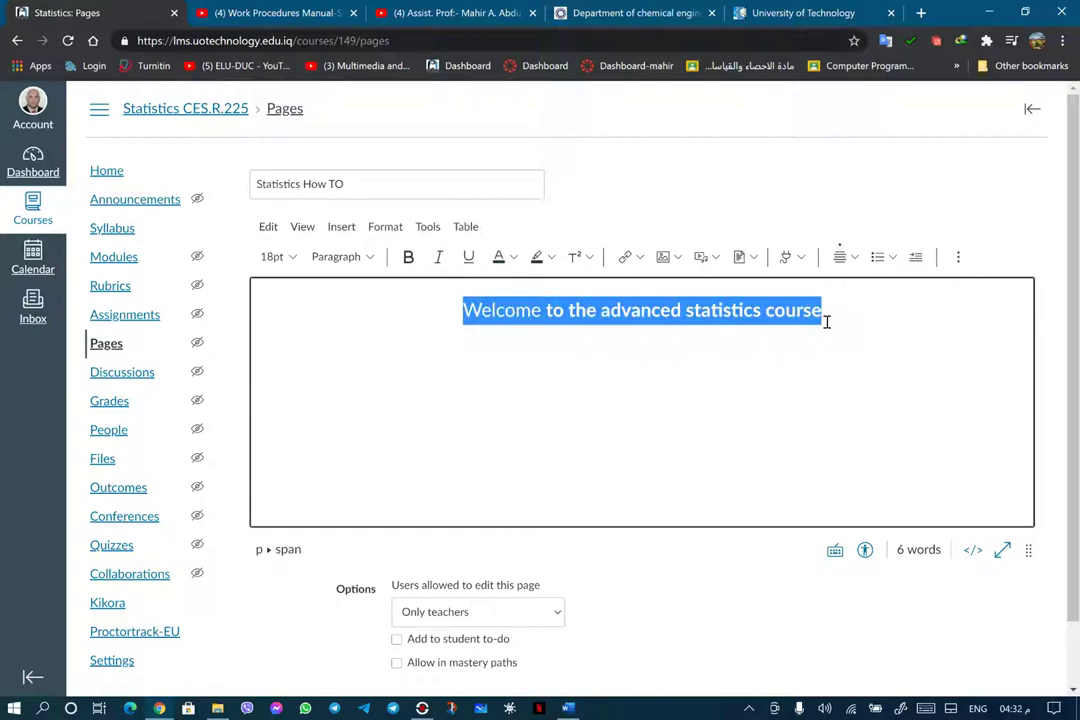
pyautogui.click(439, 258)
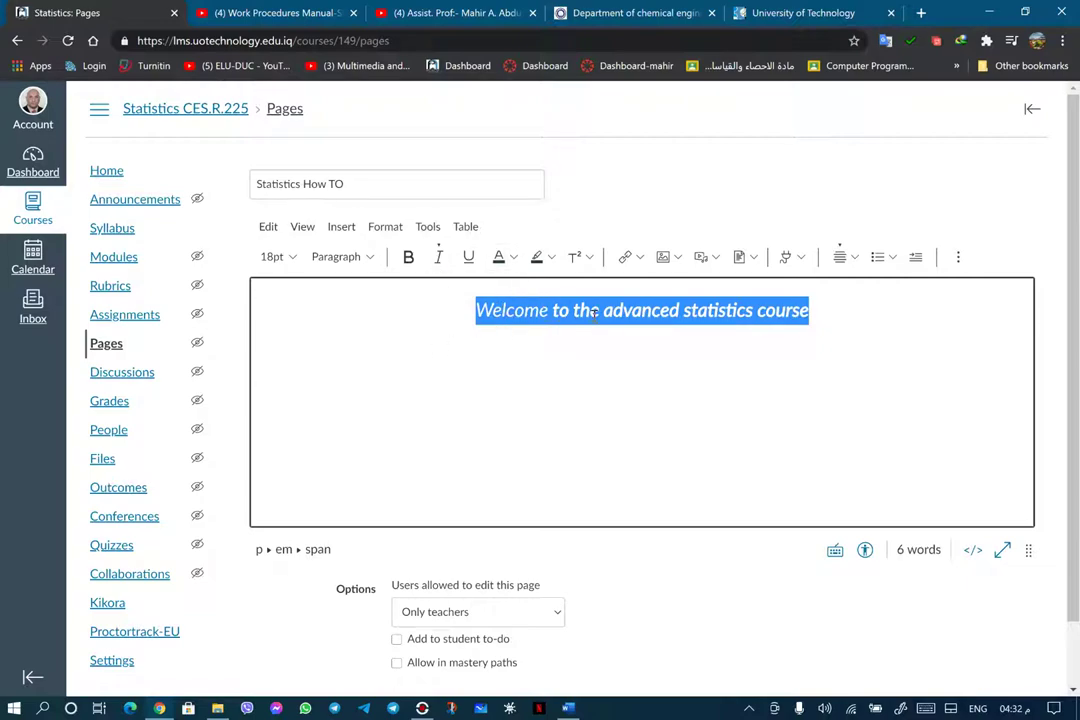
# Set the text color of the welcome line to red
pyautogui.click(513, 258)
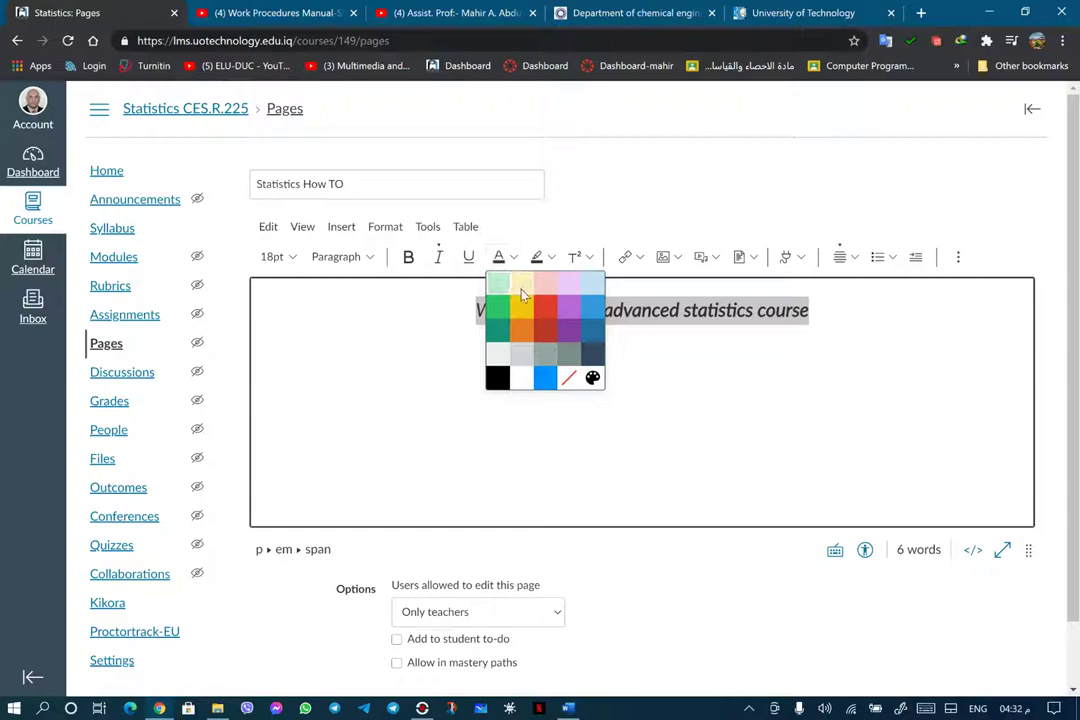
pyautogui.click(547, 310)
pyautogui.click(454, 327)
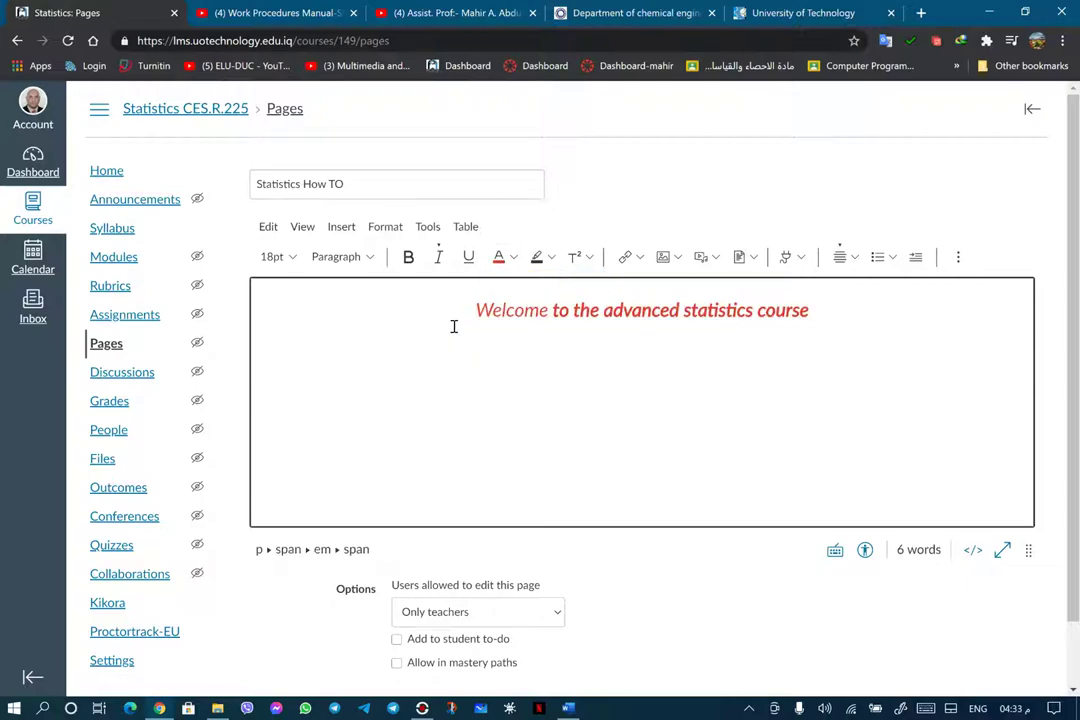
# Apply a yellow background highlight to the welcome line
pyautogui.click(555, 258)
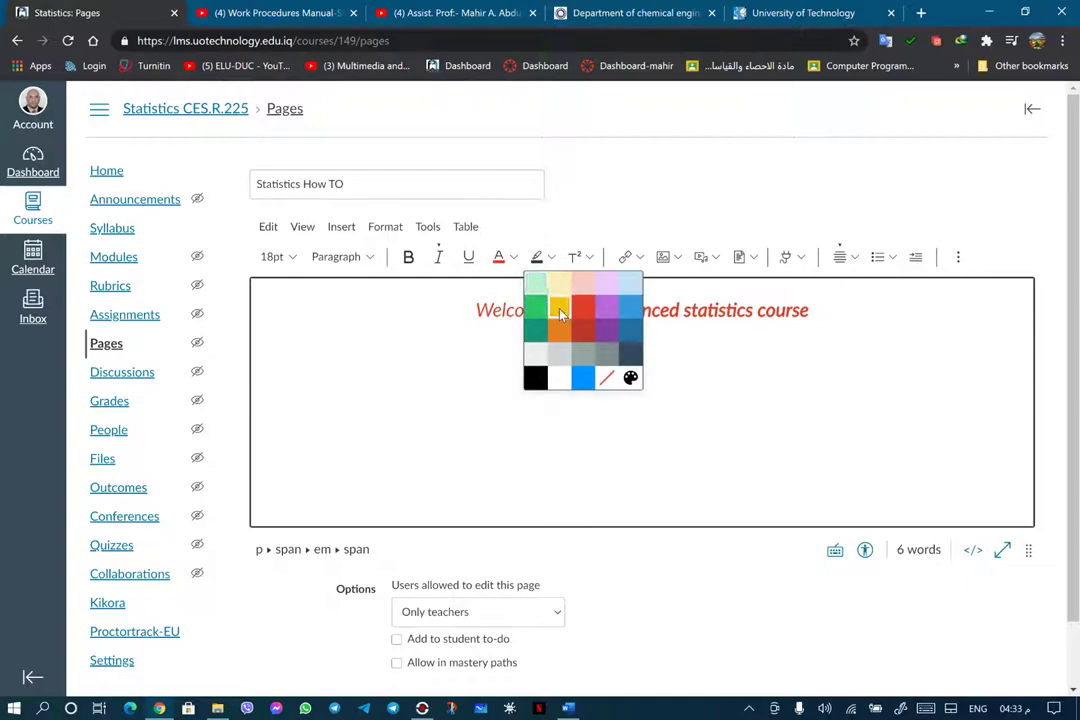
pyautogui.click(560, 313)
pyautogui.moveTo(475, 311); pyautogui.dragTo(820, 318)
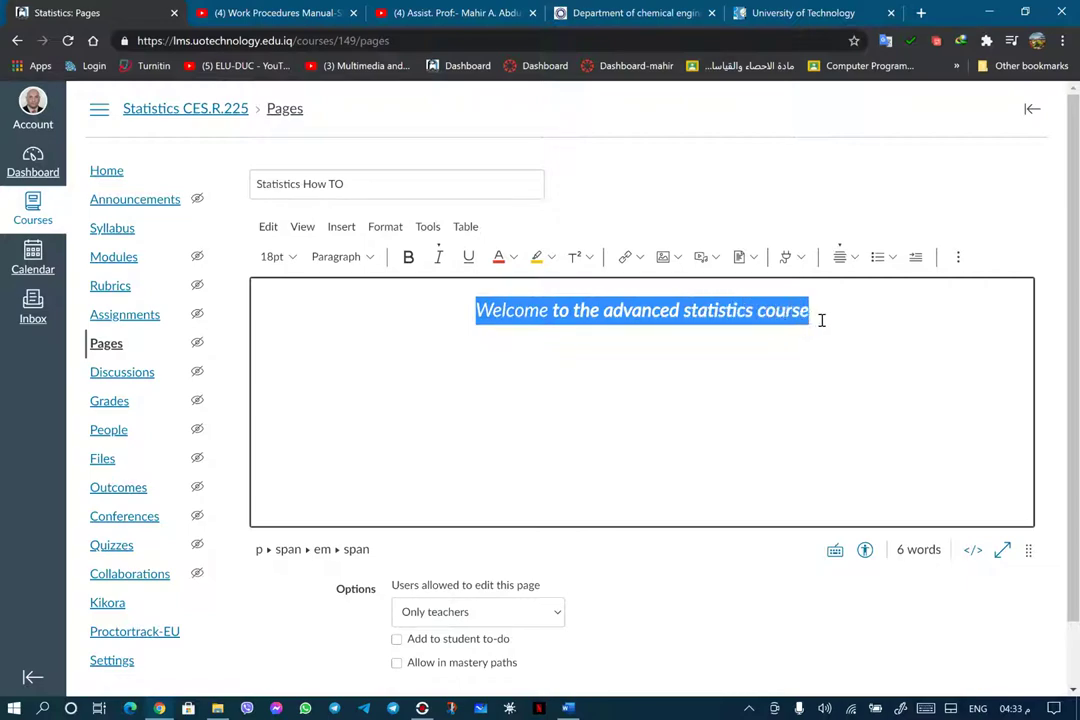
pyautogui.click(470, 334)
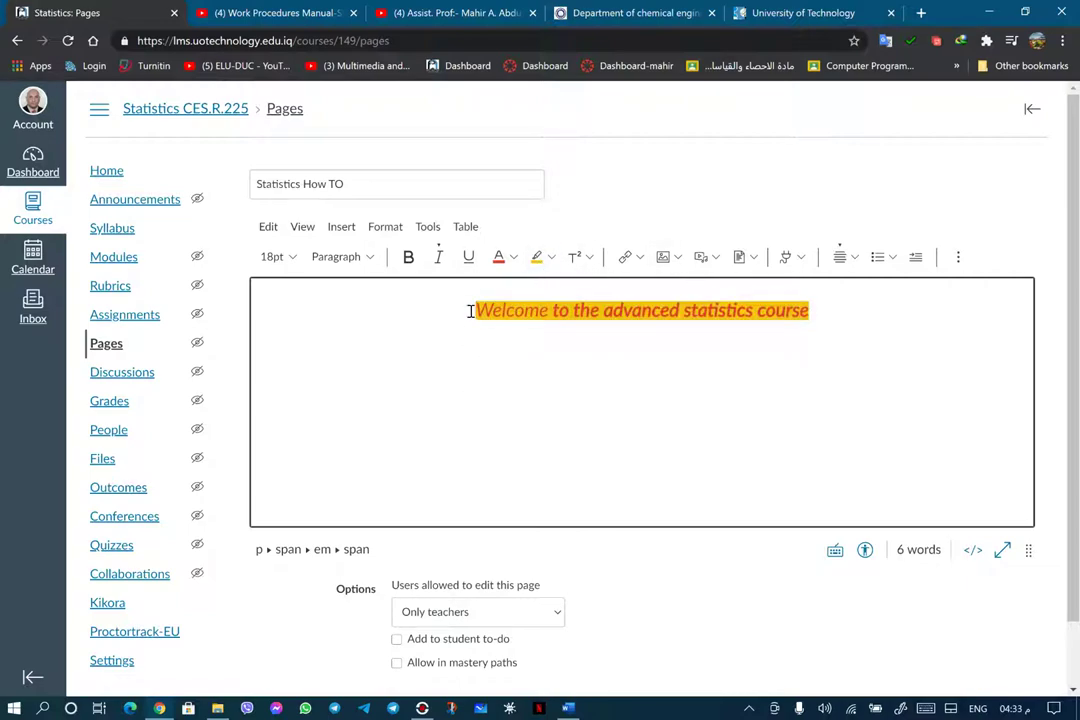
# Change the background highlight of the whole welcome line to white
pyautogui.moveTo(469, 311); pyautogui.dragTo(795, 313)
pyautogui.click(551, 256)
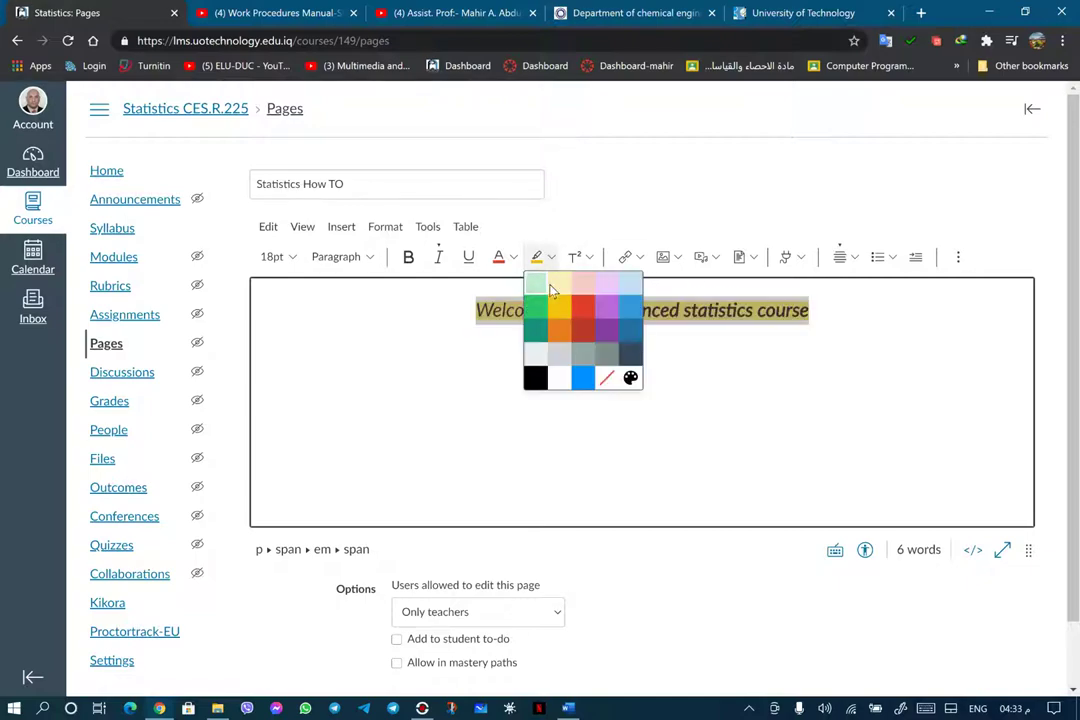
pyautogui.click(561, 380)
pyautogui.click(526, 380)
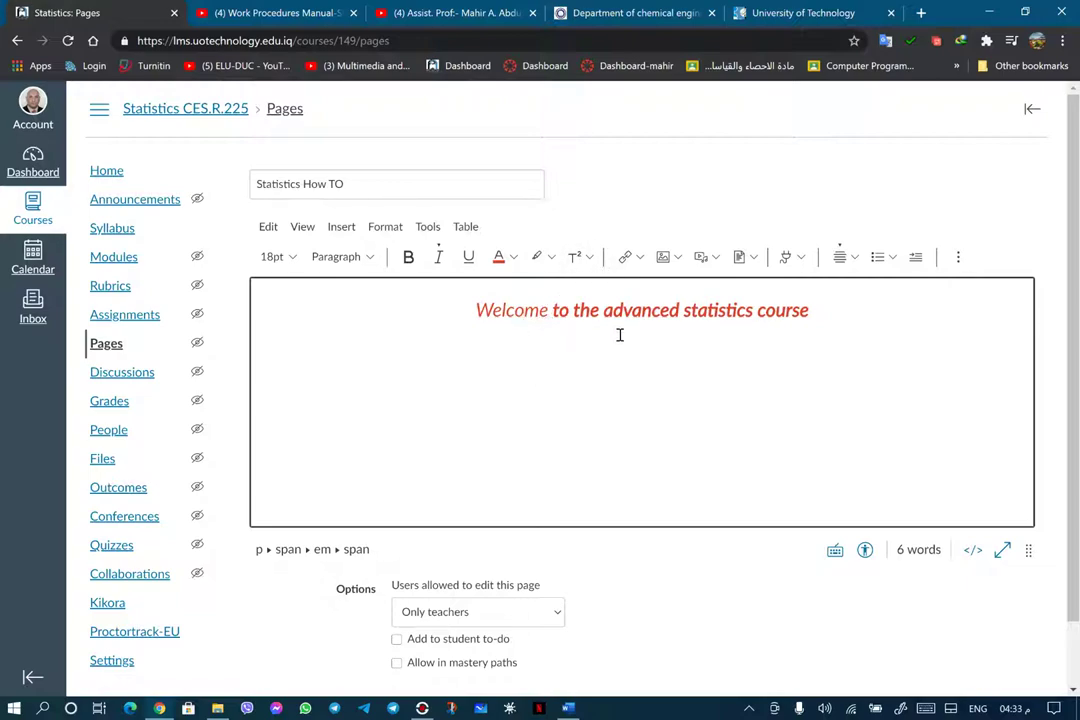
# Place the cursor after the welcome line, switch to the Word document and copy its "Statistics How TO" line
pyautogui.click(812, 312)
pyautogui.click(567, 708)
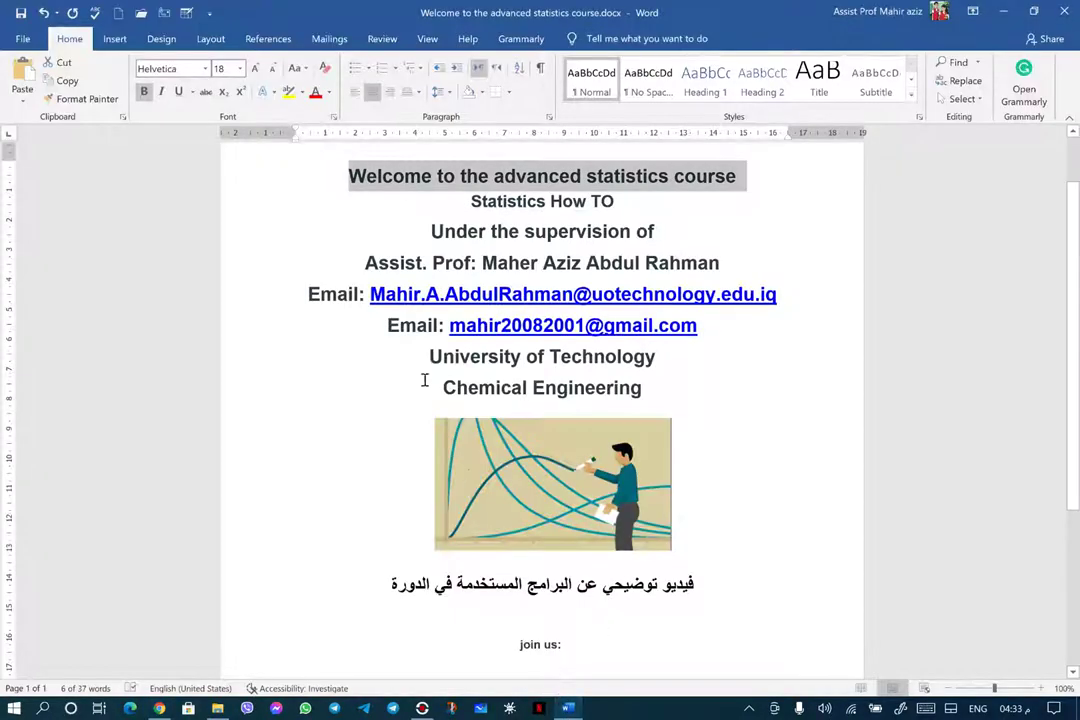
pyautogui.click(462, 202)
pyautogui.moveTo(471, 202); pyautogui.dragTo(620, 206)
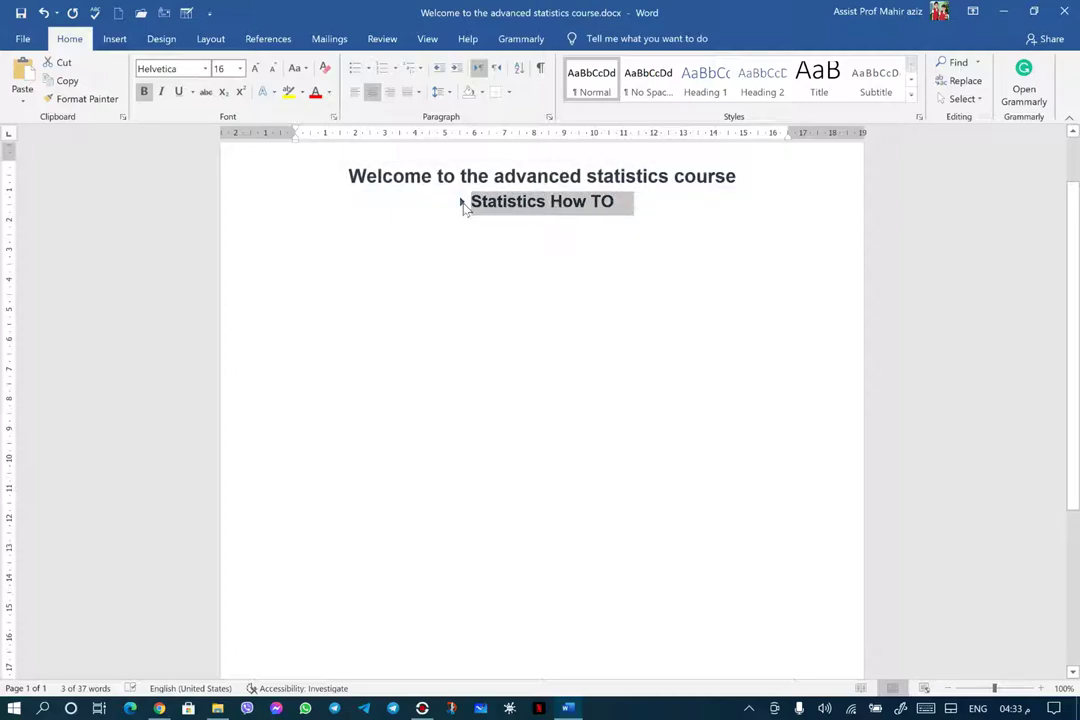
pyautogui.click(461, 202)
pyautogui.rightClick(512, 206)
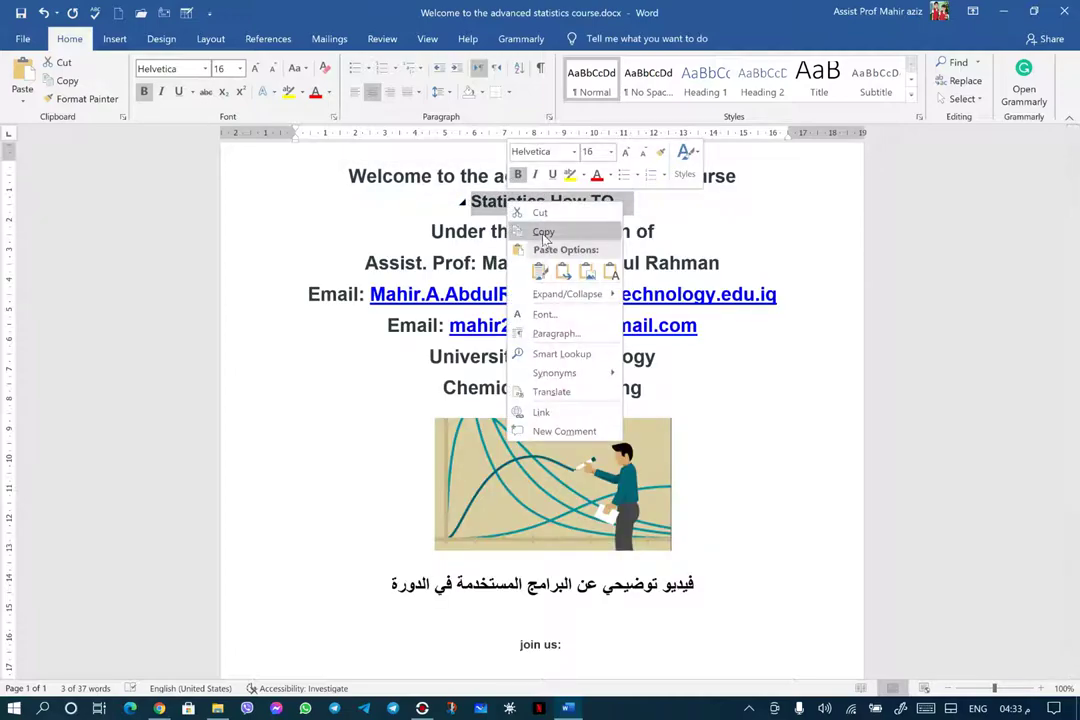
pyautogui.click(550, 231)
# Switch back to the Canvas page in Chrome and paste "Statistics How TO" below the welcome line
pyautogui.click(567, 710)
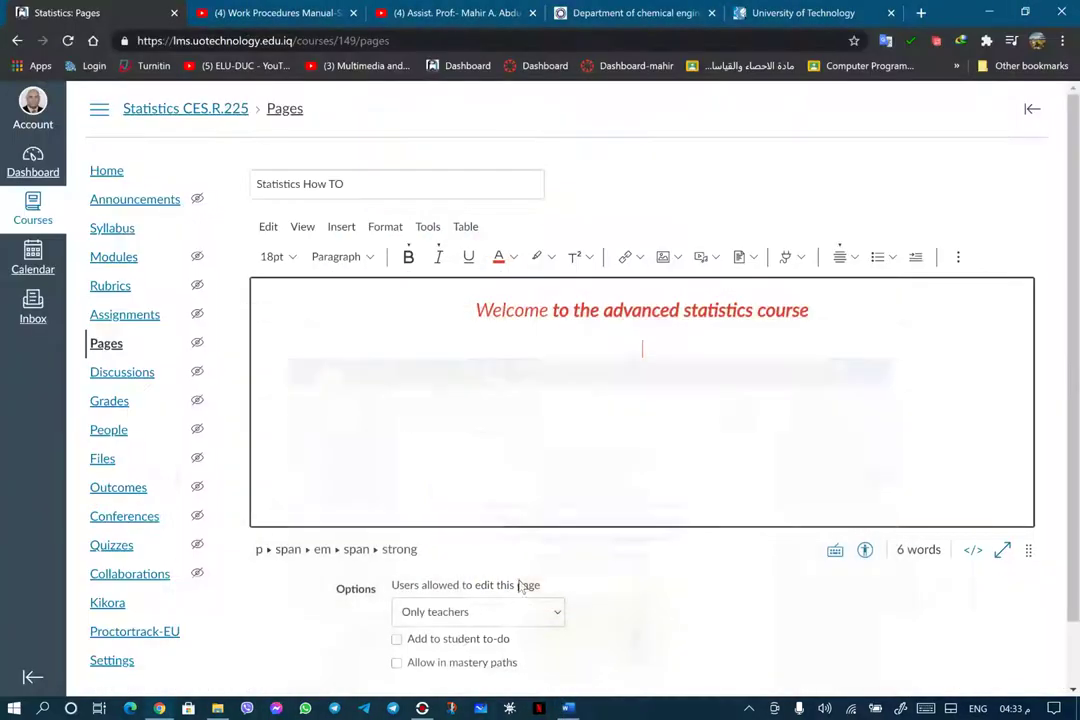
pyautogui.rightClick(642, 346)
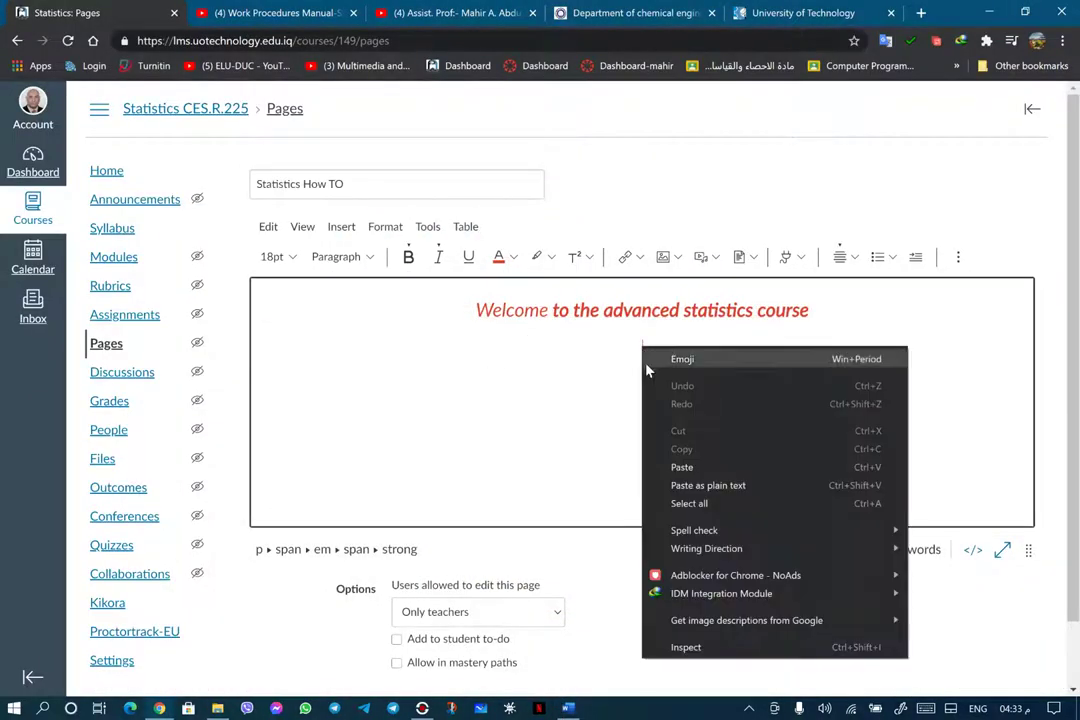
pyautogui.click(678, 462)
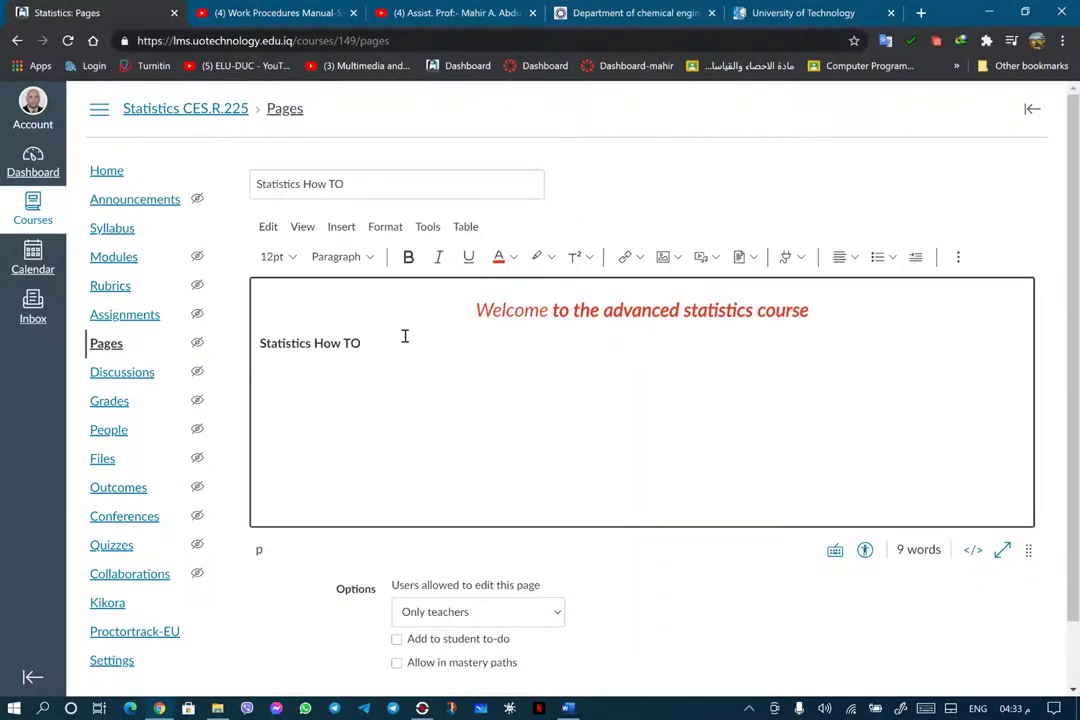
# Center the pasted "Statistics How TO" line in the page body
pyautogui.moveTo(367, 343); pyautogui.dragTo(260, 340)
pyautogui.click(309, 342)
pyautogui.click(850, 259)
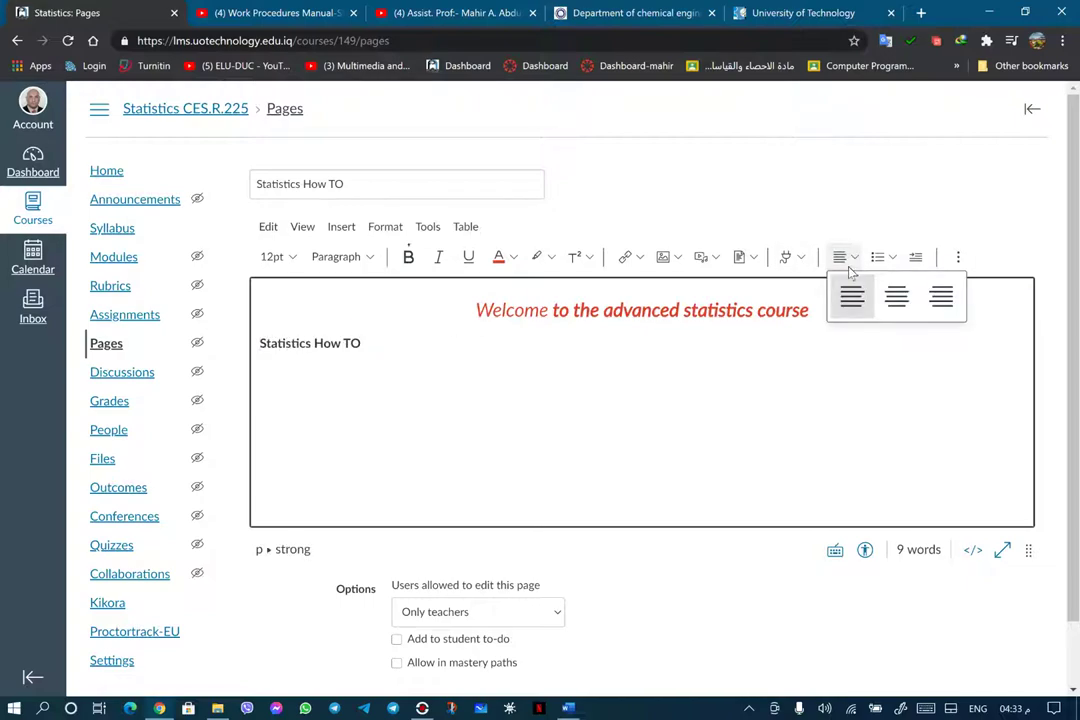
pyautogui.click(896, 296)
# Set the font size of the "Statistics How TO" line to 18pt
pyautogui.moveTo(591, 343); pyautogui.dragTo(697, 343)
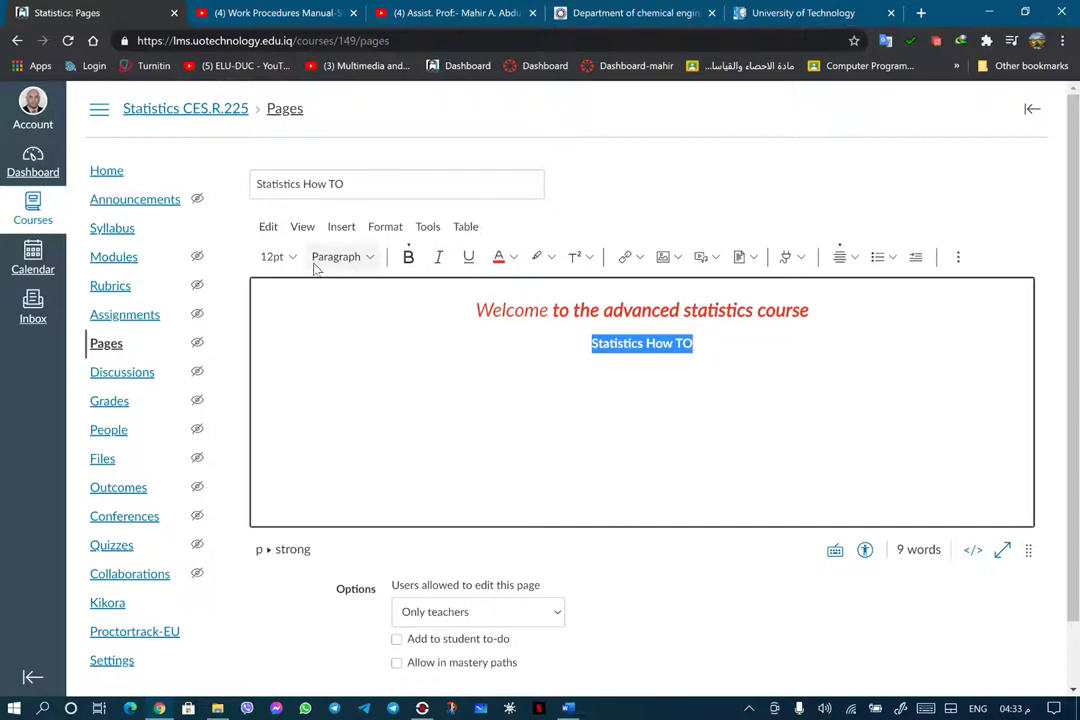
pyautogui.click(273, 256)
pyautogui.click(276, 386)
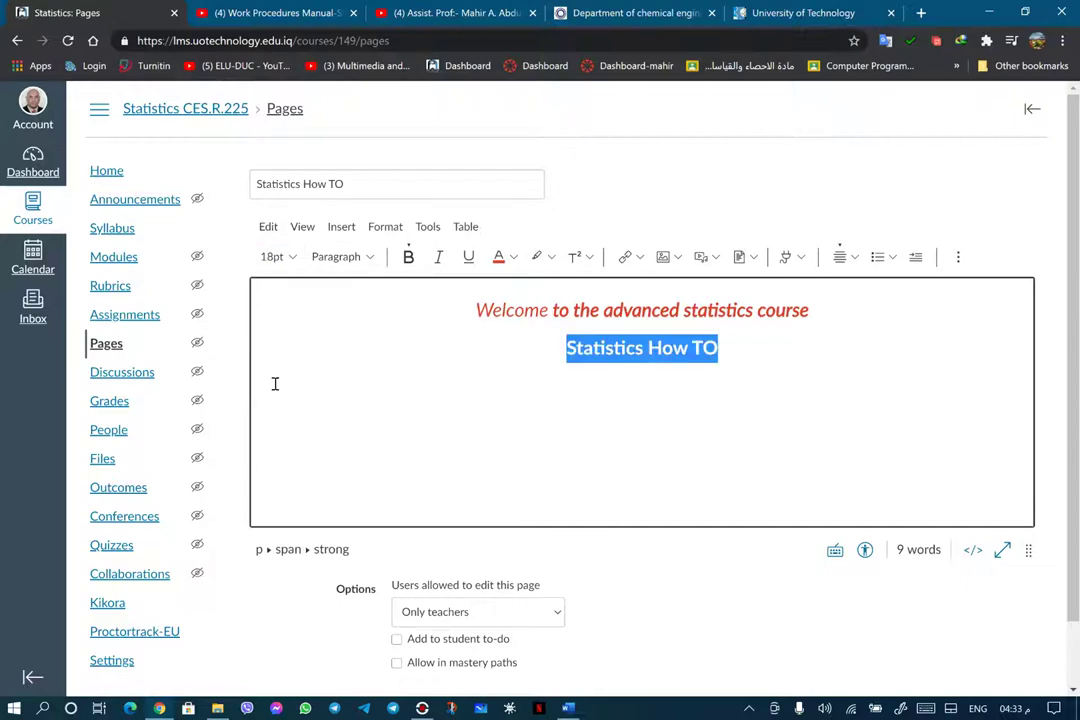
# Set the text color of the "Statistics How TO" line to yellow and add an empty line below it
pyautogui.click(513, 257)
pyautogui.click(525, 309)
pyautogui.click(550, 346)
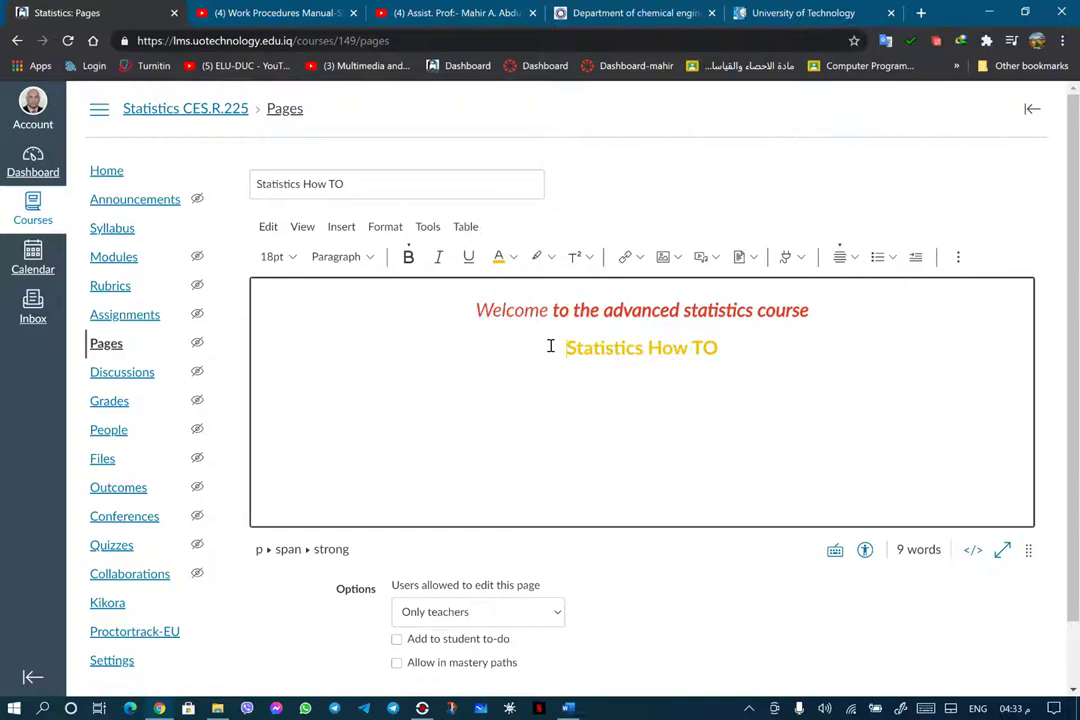
pyautogui.click(731, 350)
pyautogui.press('Return')
# Upload logoPNG.png from the Desktop and insert it at the start of the welcome line
pyautogui.click(294, 318)
pyautogui.click(292, 320)
pyautogui.click(677, 258)
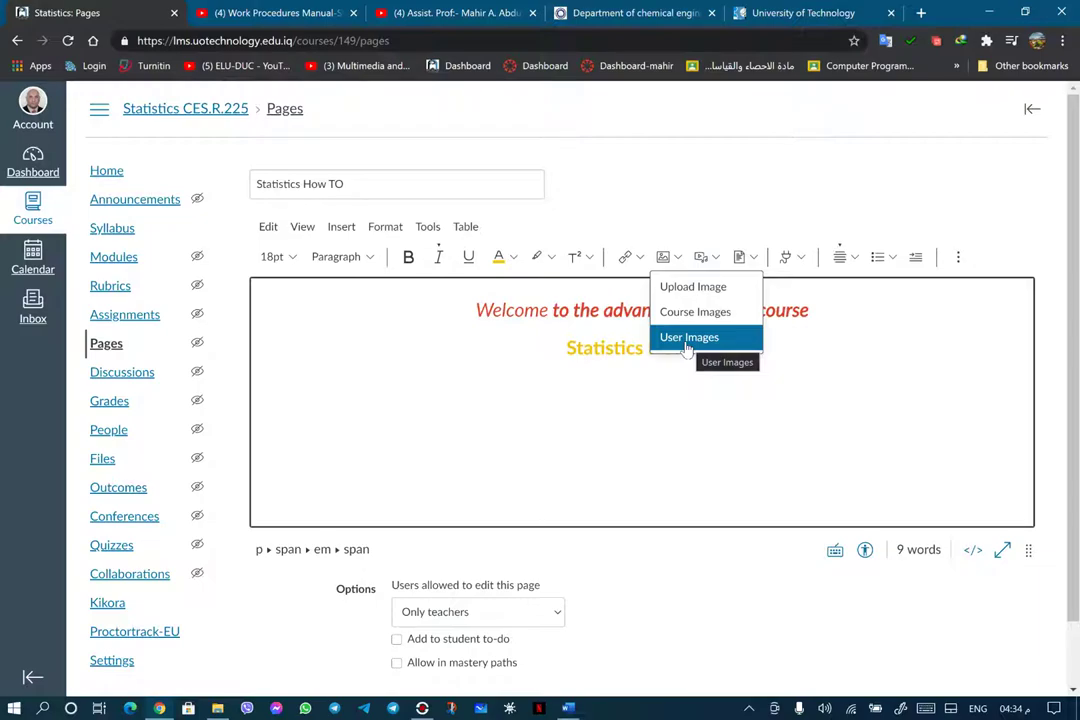
pyautogui.click(692, 290)
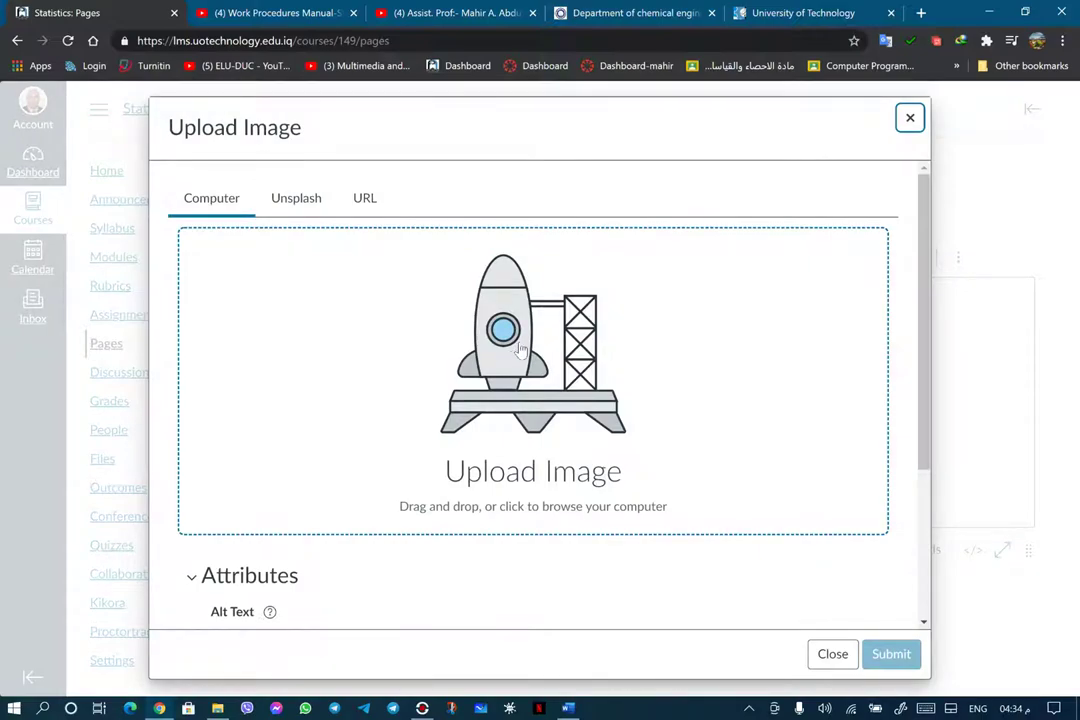
pyautogui.click(520, 350)
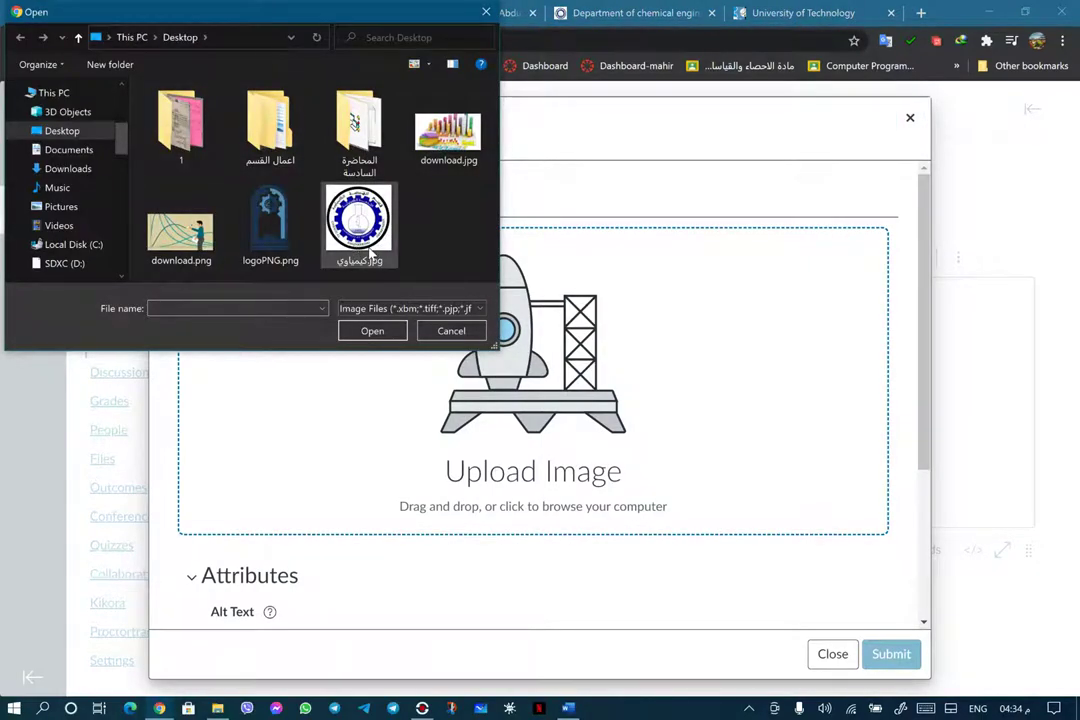
pyautogui.click(250, 190)
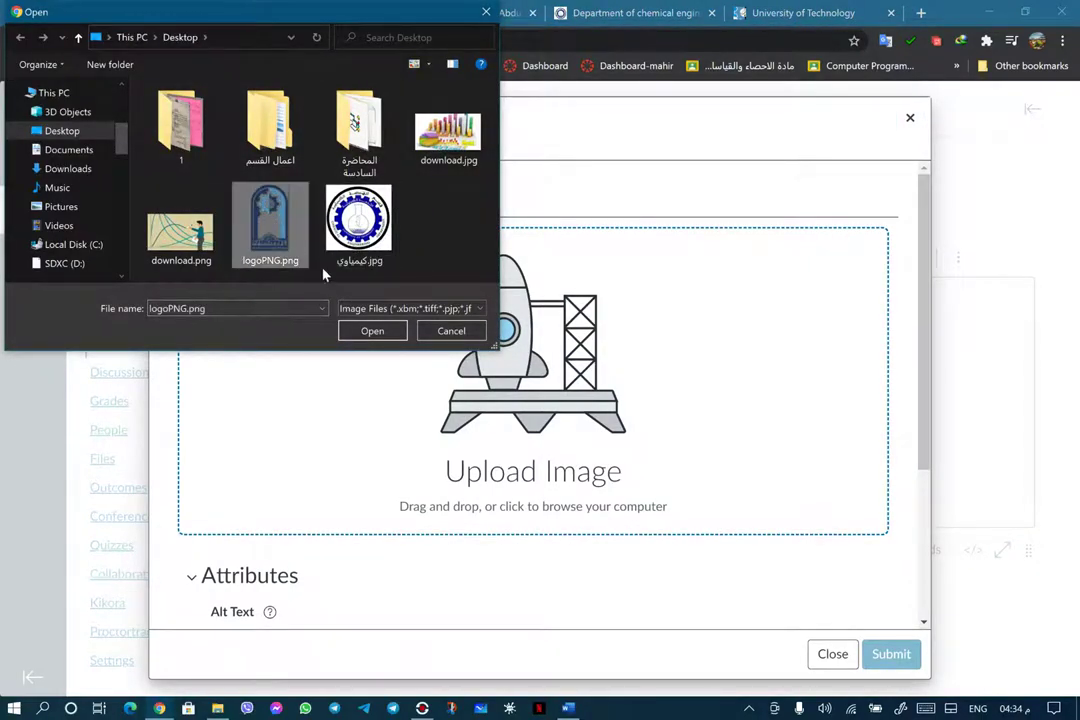
pyautogui.click(370, 331)
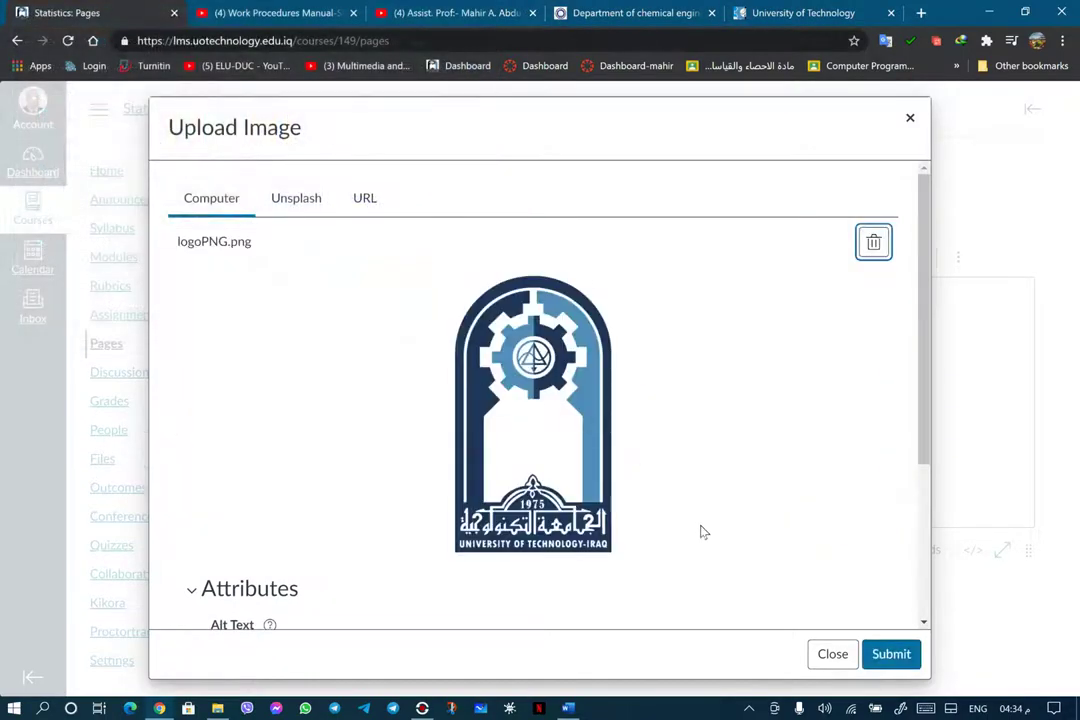
pyautogui.click(889, 655)
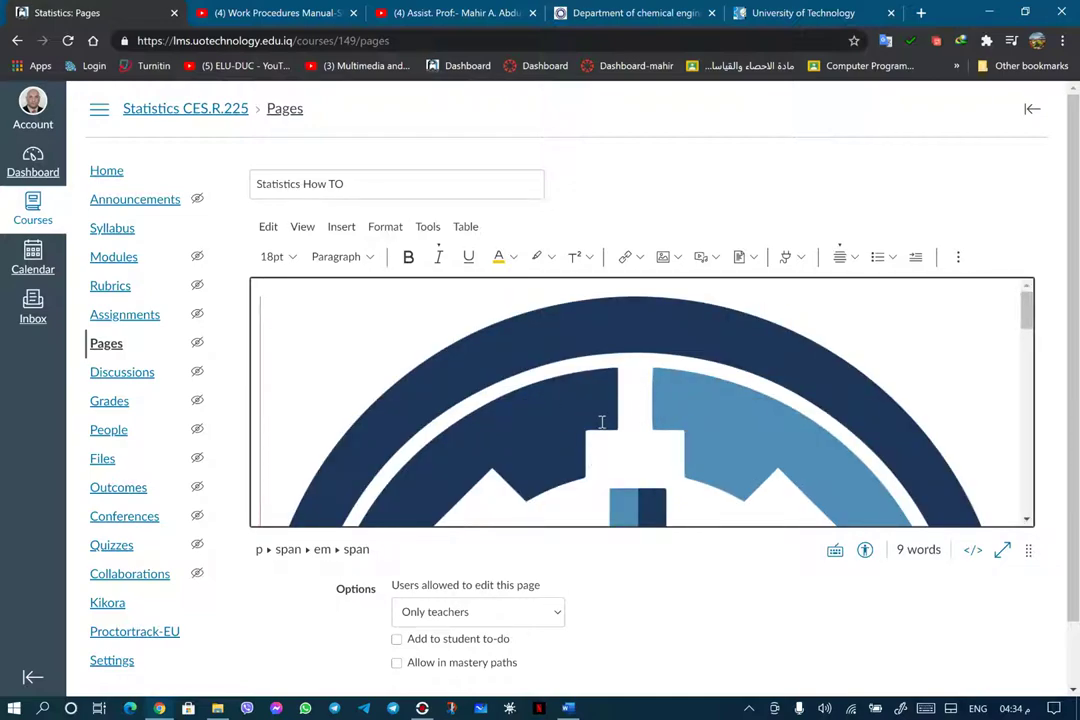
# Set the display size of the inserted university logo to Small
pyautogui.click(641, 336)
pyautogui.click(643, 332)
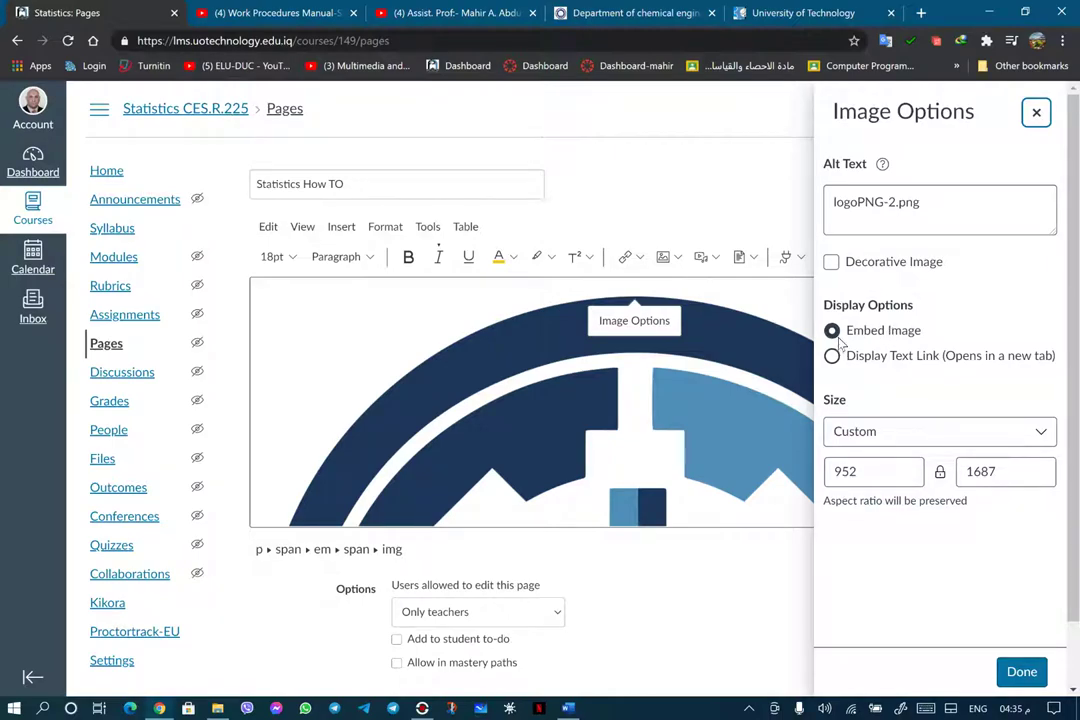
pyautogui.click(1041, 437)
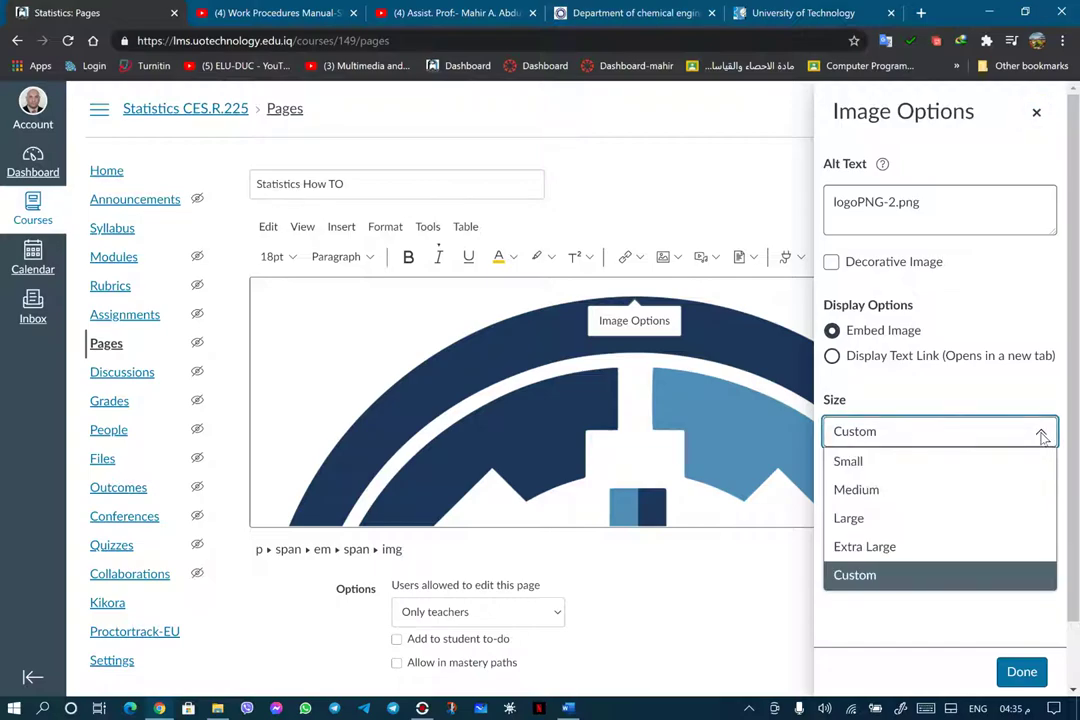
pyautogui.click(946, 464)
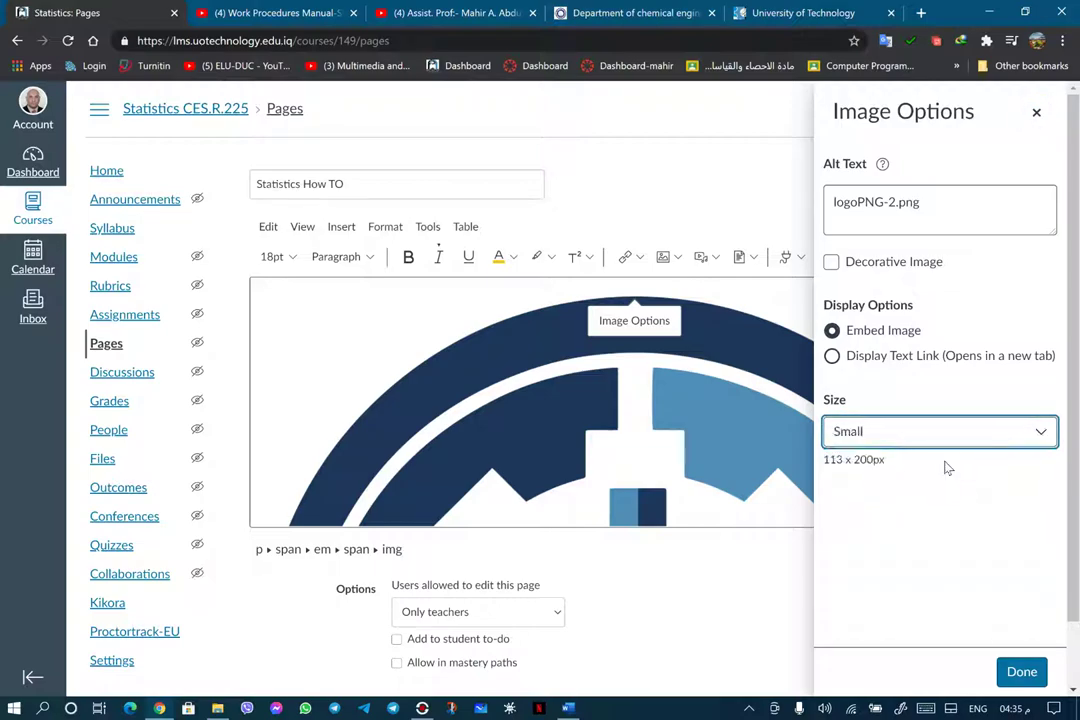
pyautogui.click(1020, 676)
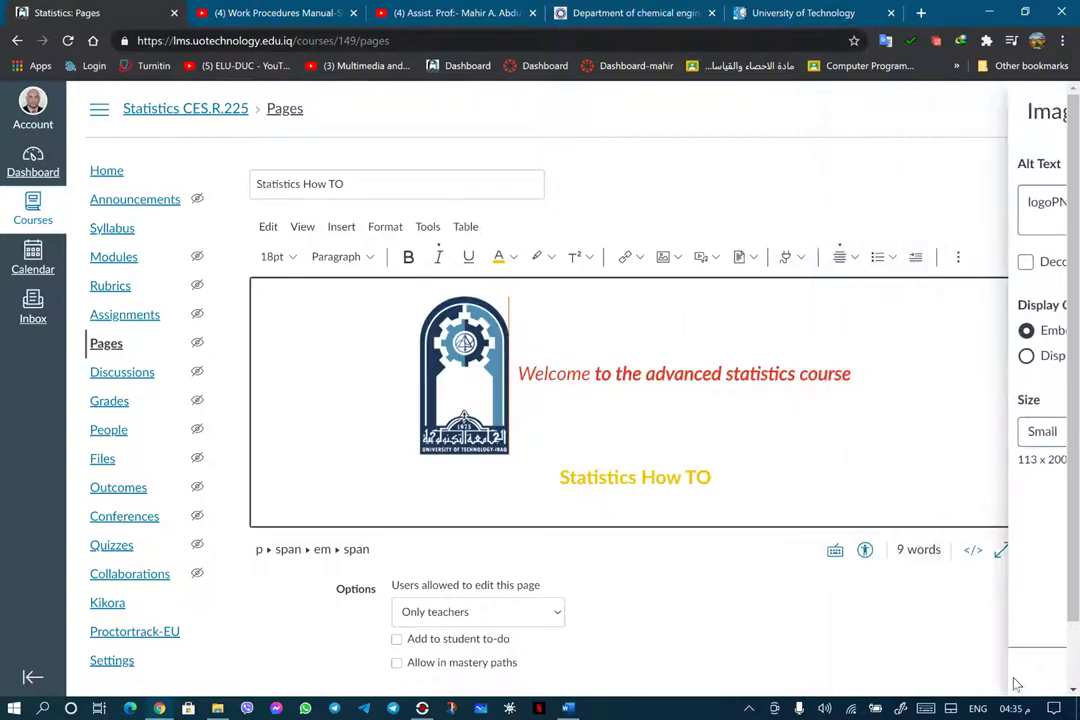
# Align the university logo to the left of the page body
pyautogui.moveTo(430, 312); pyautogui.dragTo(559, 313)
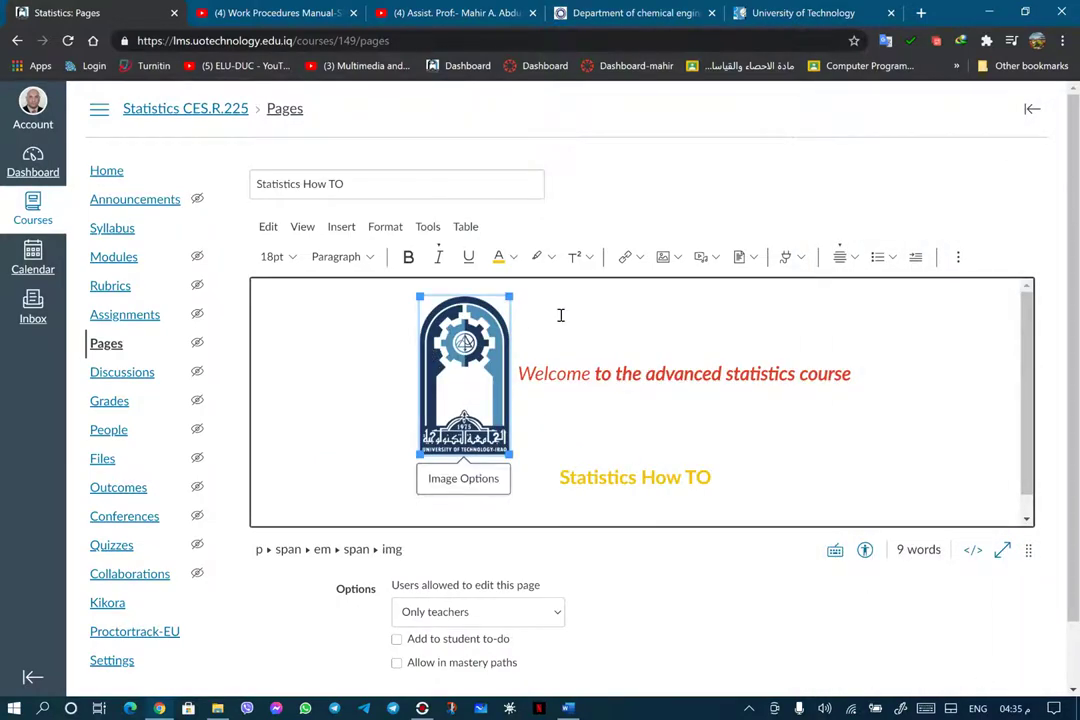
pyautogui.click(848, 258)
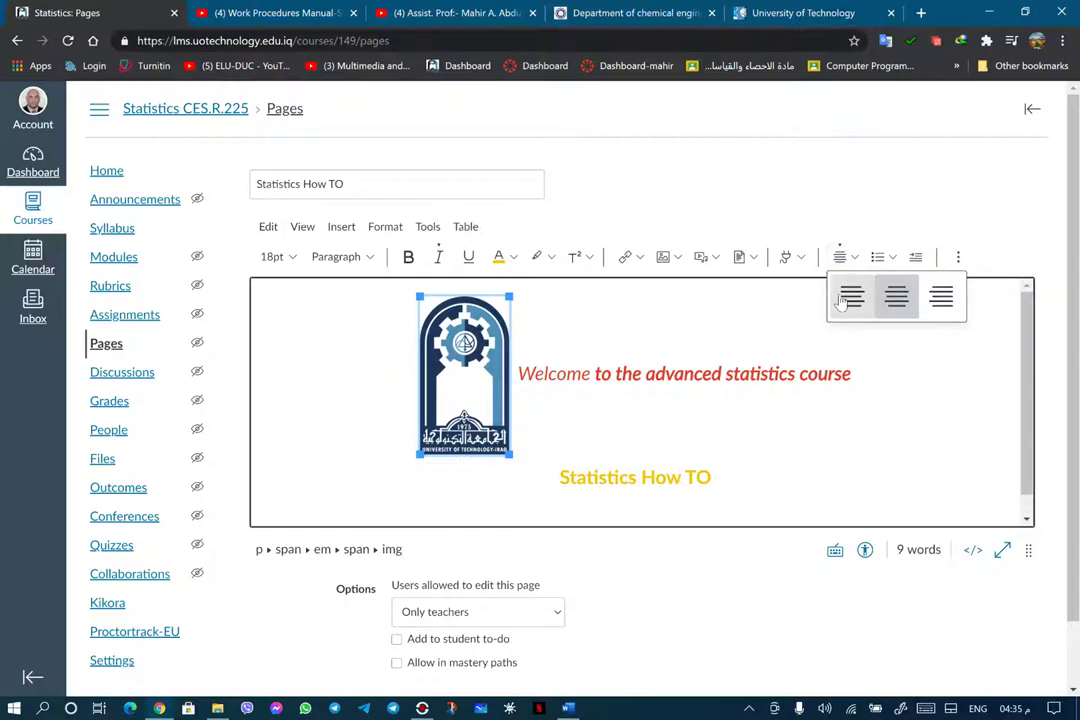
pyautogui.click(848, 294)
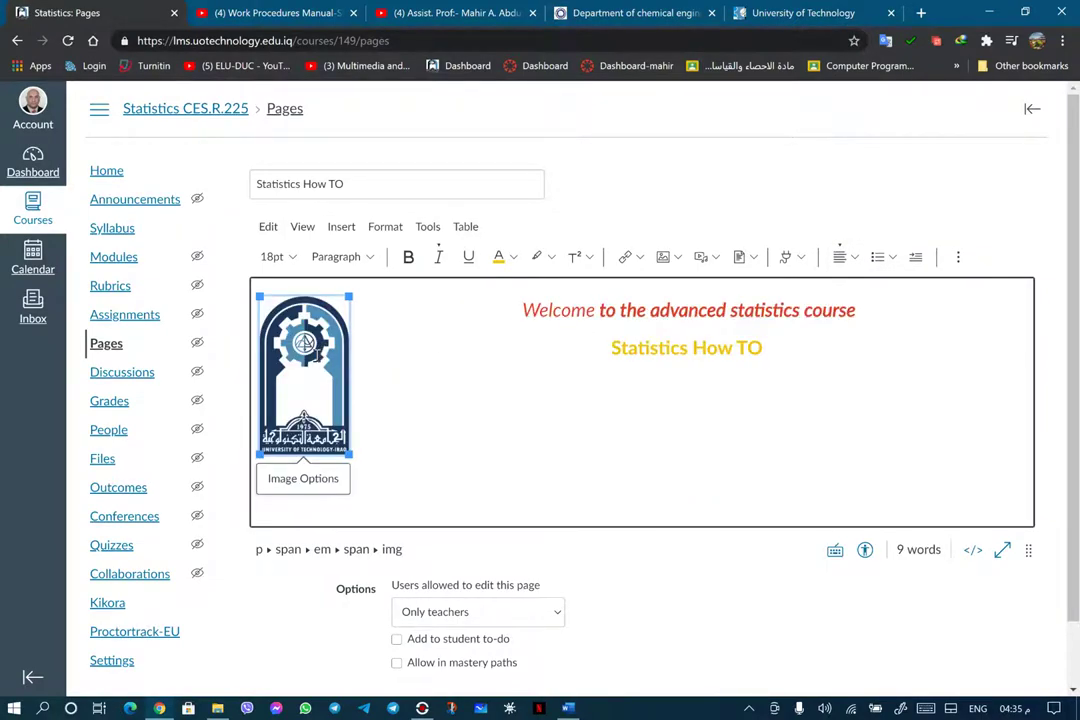
pyautogui.click(931, 366)
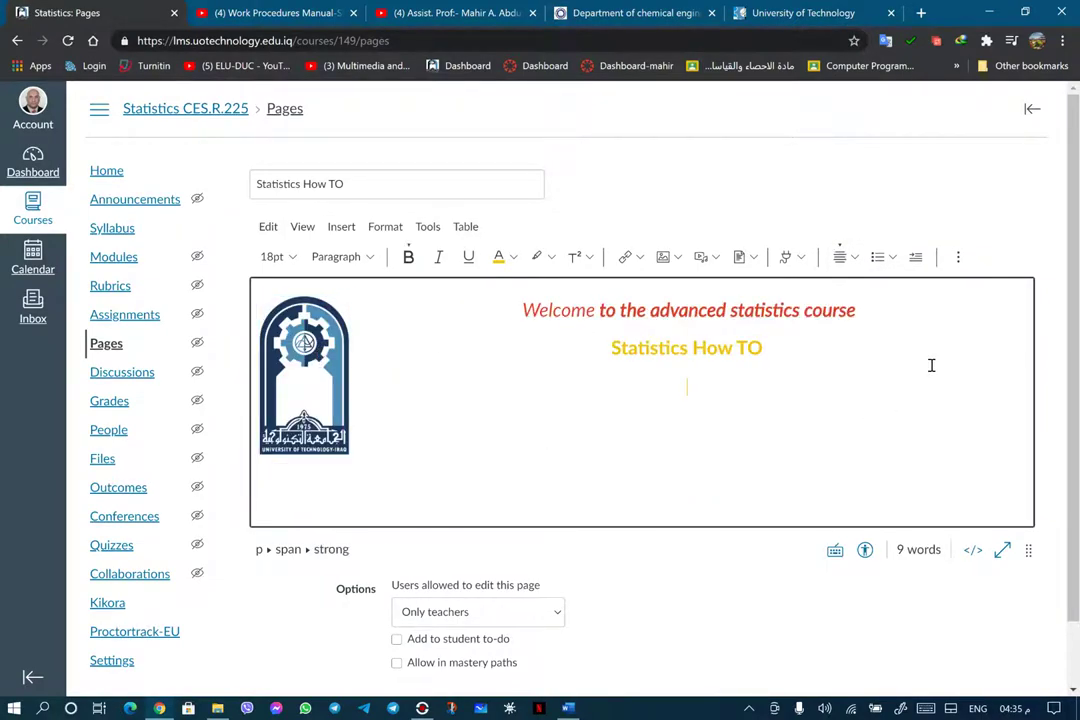
# Upload كيمياوي.jpg from the Desktop and insert it at the end of the welcome line
pyautogui.click(868, 315)
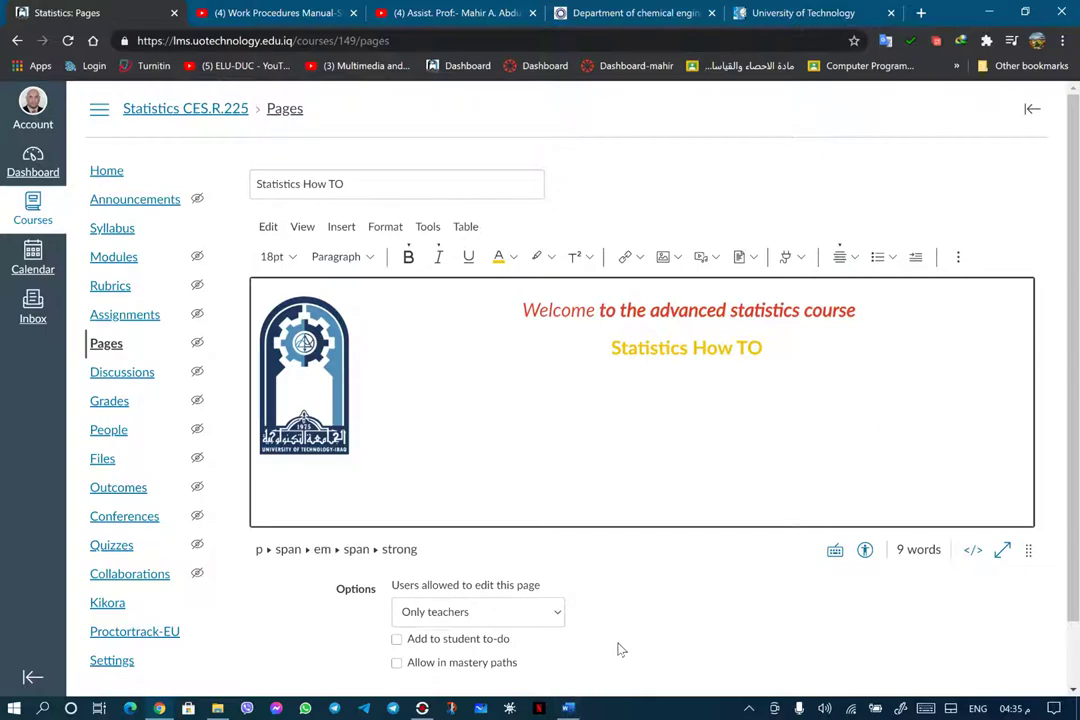
pyautogui.click(676, 262)
pyautogui.click(677, 285)
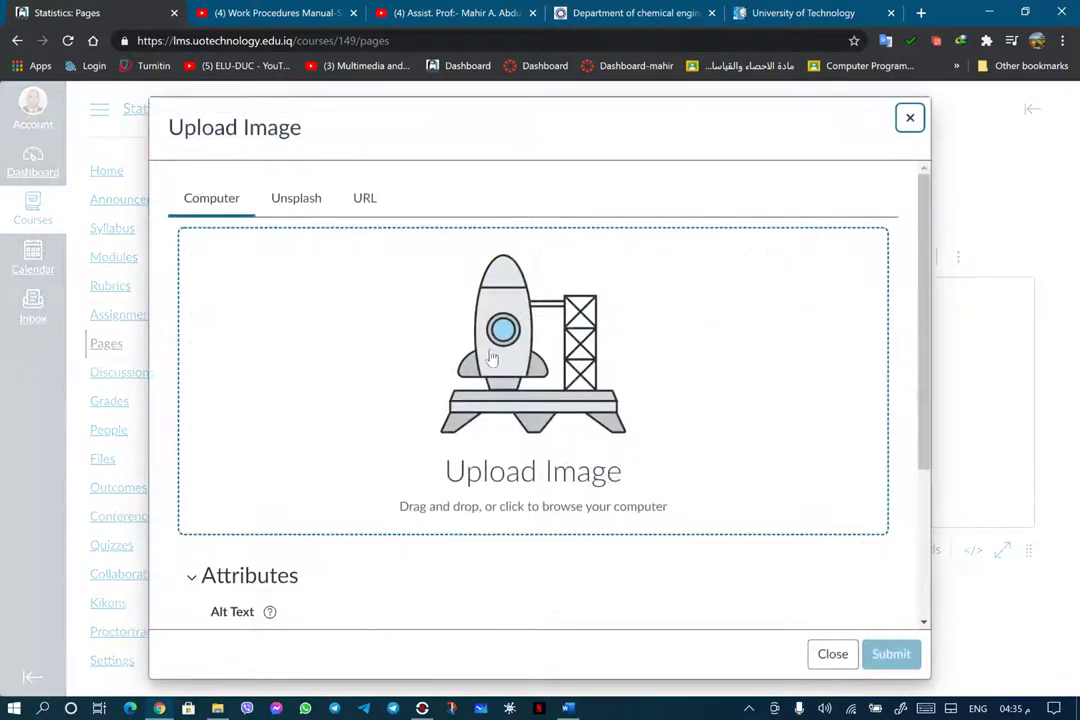
pyautogui.click(443, 303)
pyautogui.click(358, 220)
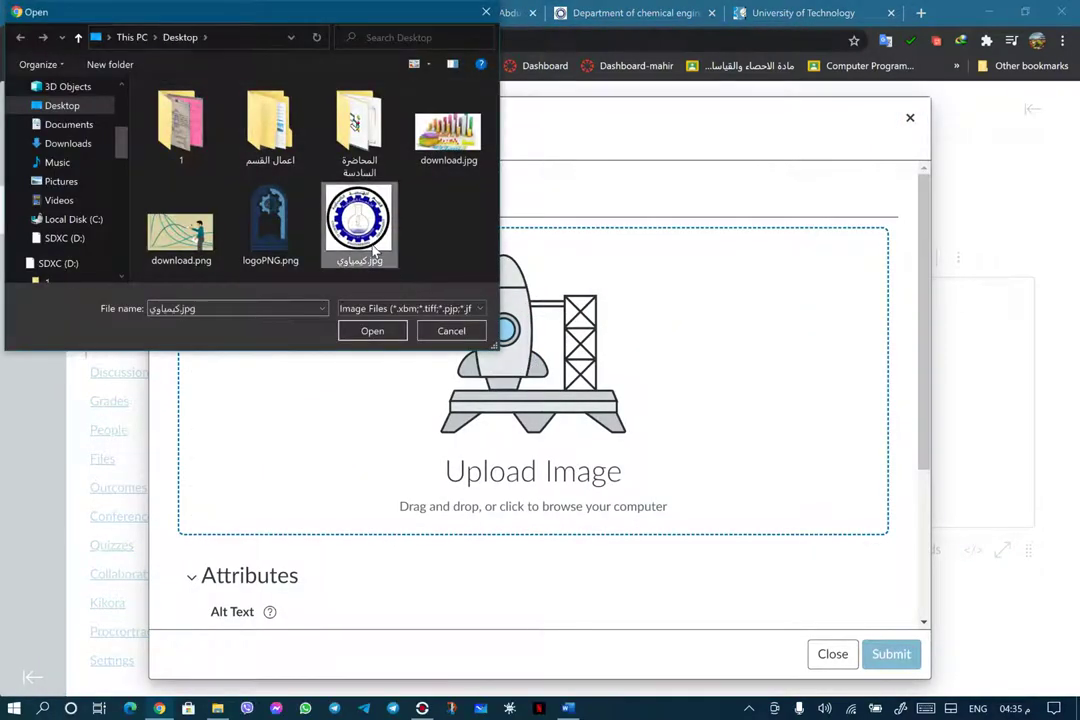
pyautogui.click(372, 331)
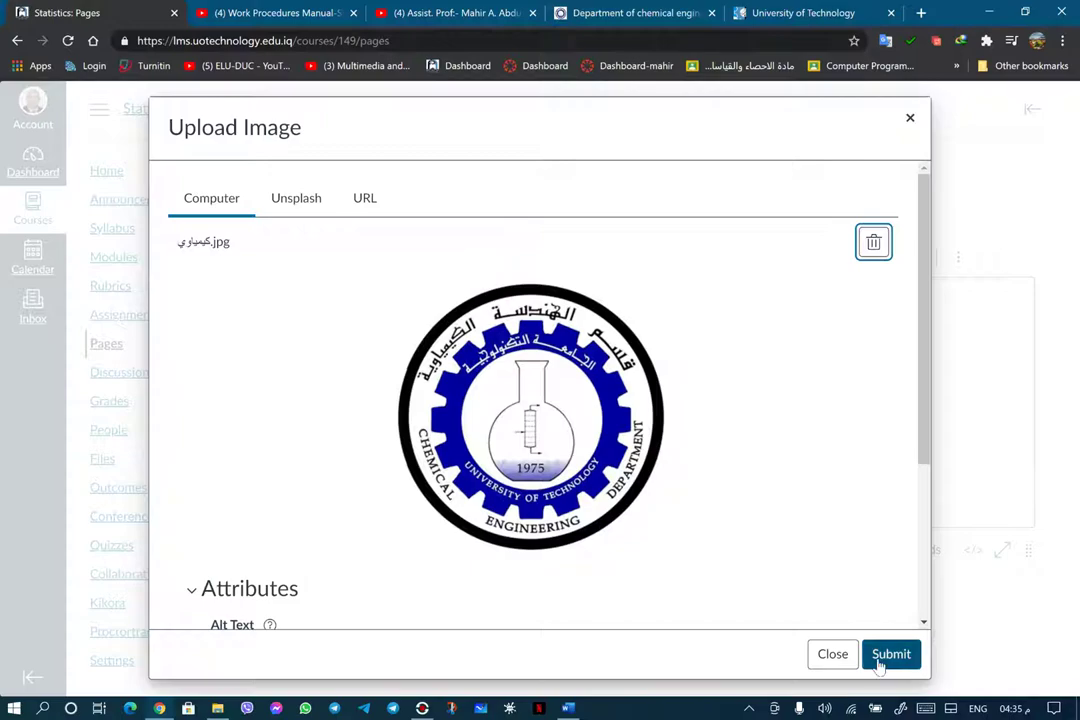
pyautogui.click(889, 654)
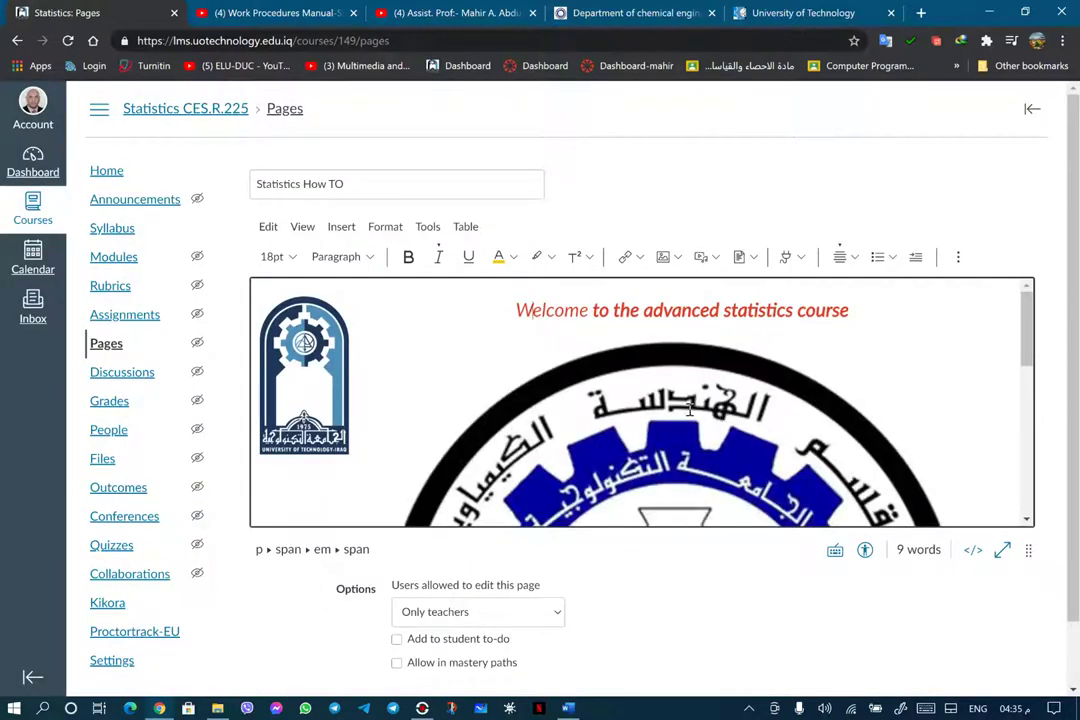
# Set the display size of the chemical engineering department logo to Small
pyautogui.click(582, 346)
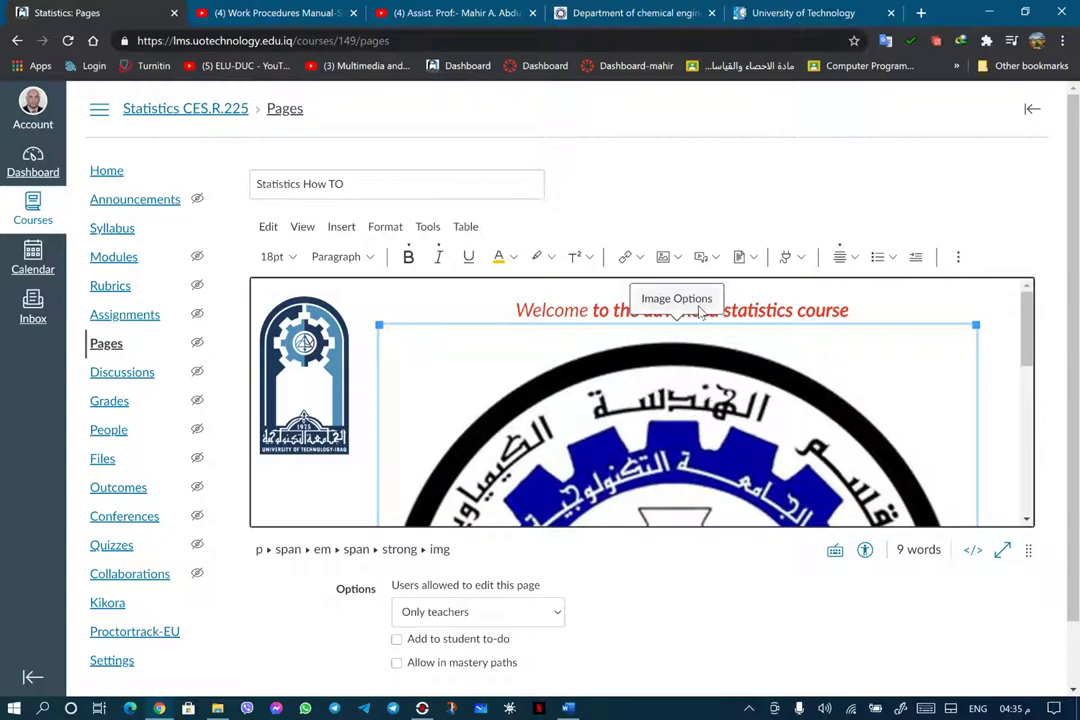
pyautogui.click(677, 300)
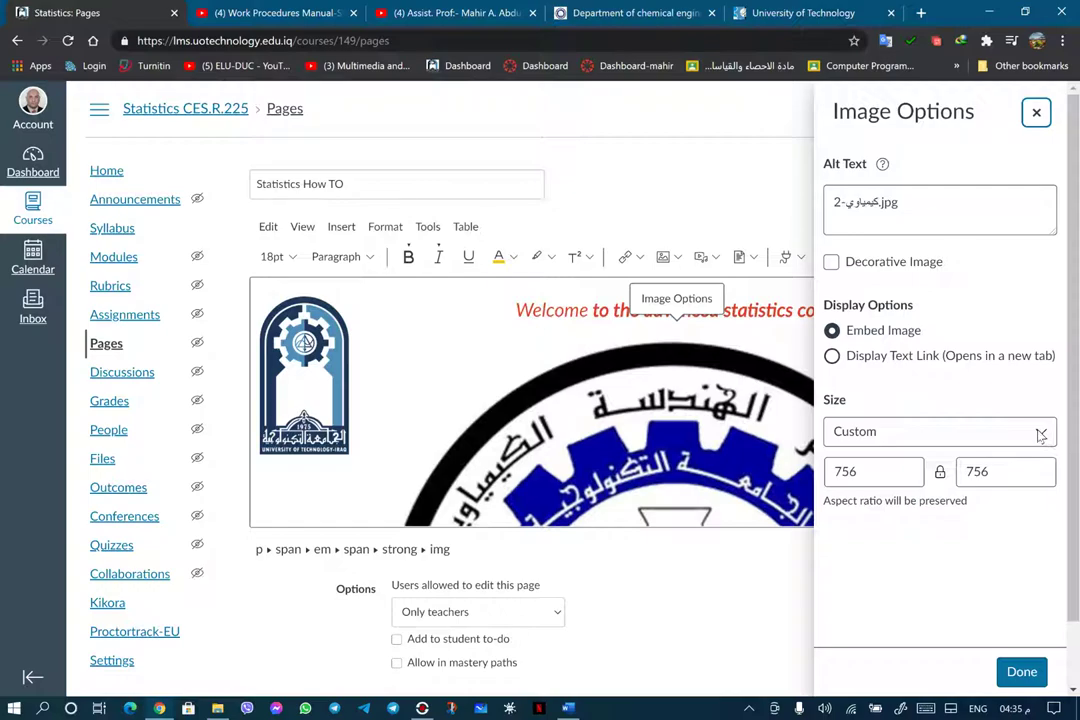
pyautogui.click(1040, 435)
pyautogui.click(951, 466)
pyautogui.click(1021, 671)
# Align the chemical engineering department logo to the right of the page body
pyautogui.click(845, 365)
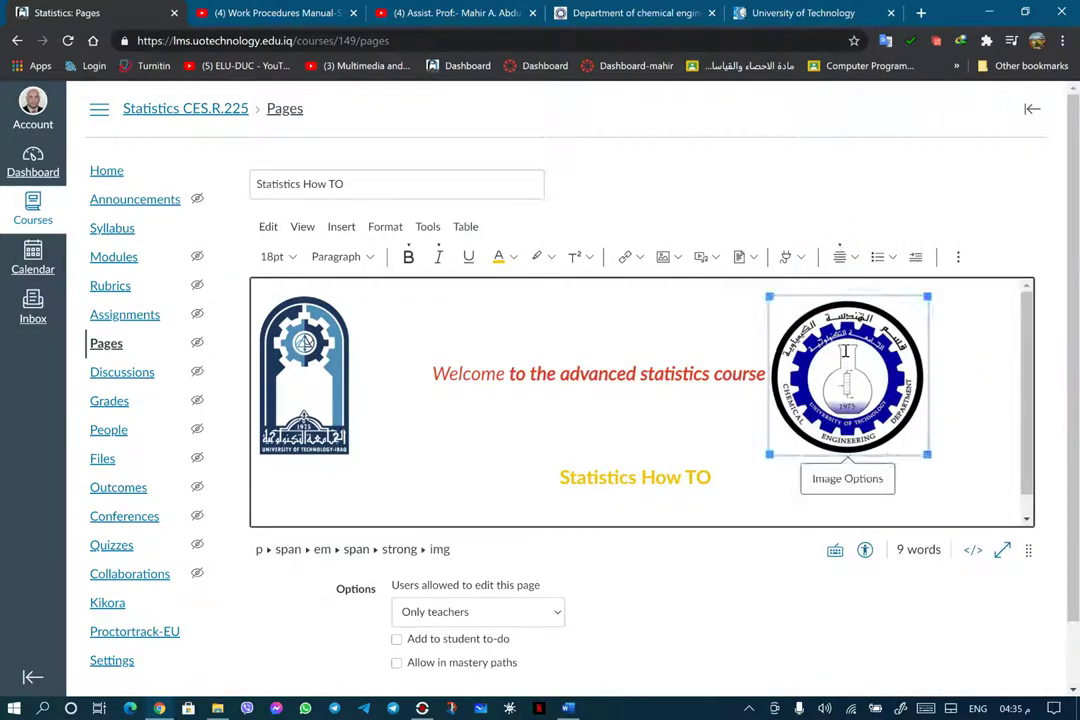
pyautogui.click(857, 262)
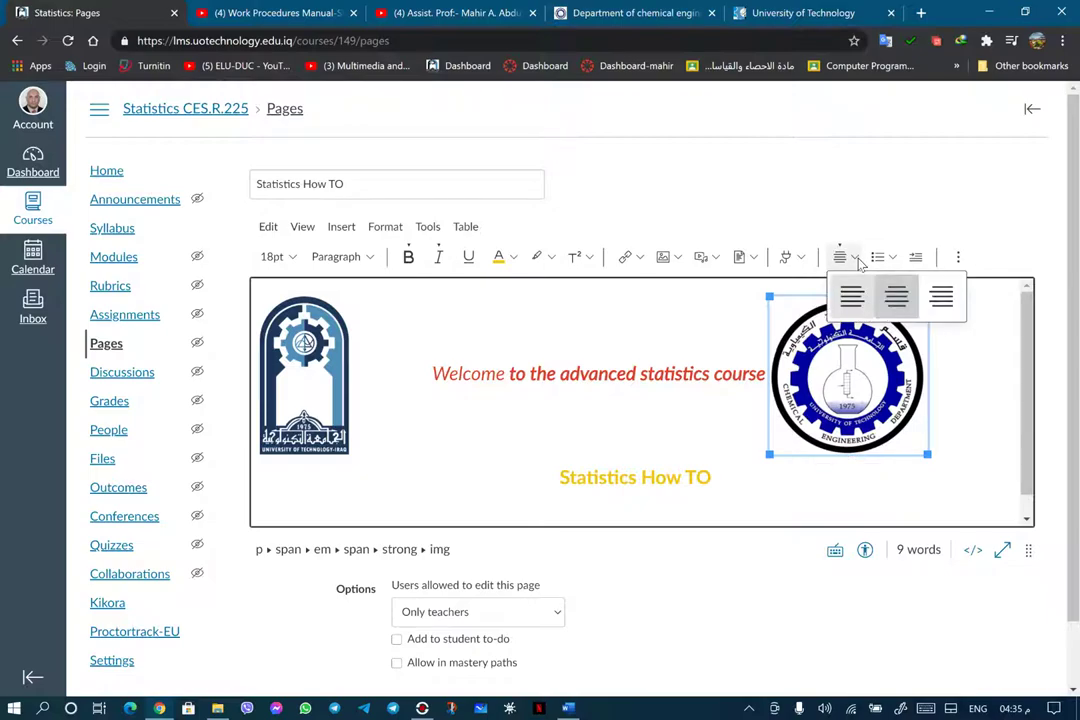
pyautogui.click(940, 294)
pyautogui.click(624, 389)
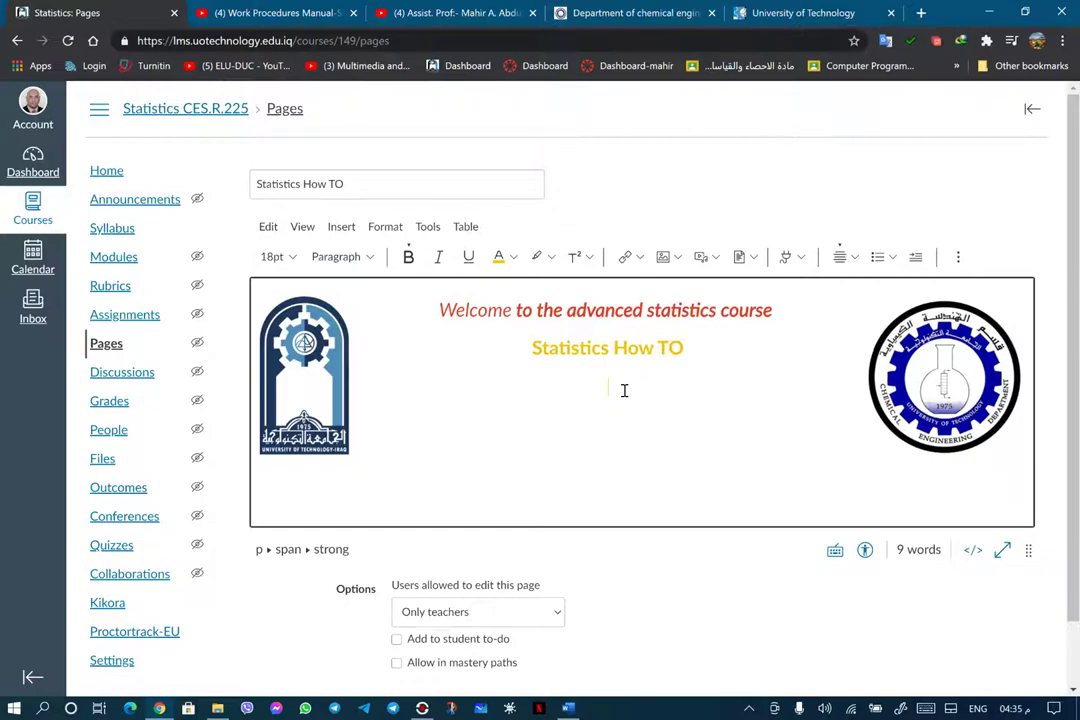
pyautogui.click(307, 379)
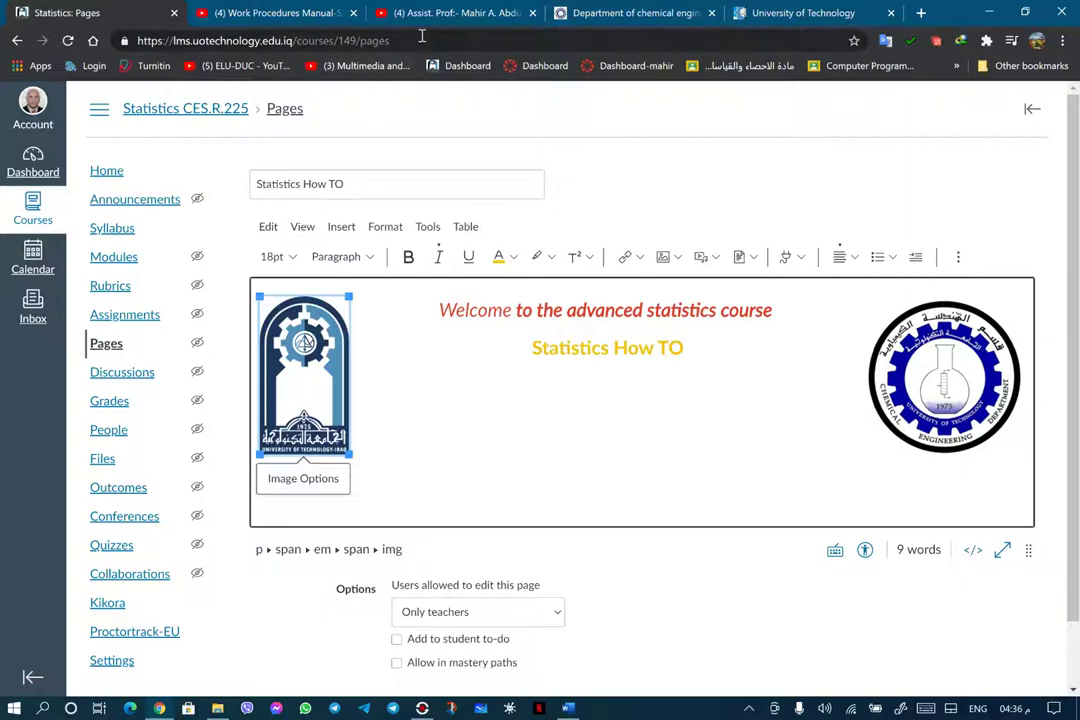
pyautogui.click(643, 18)
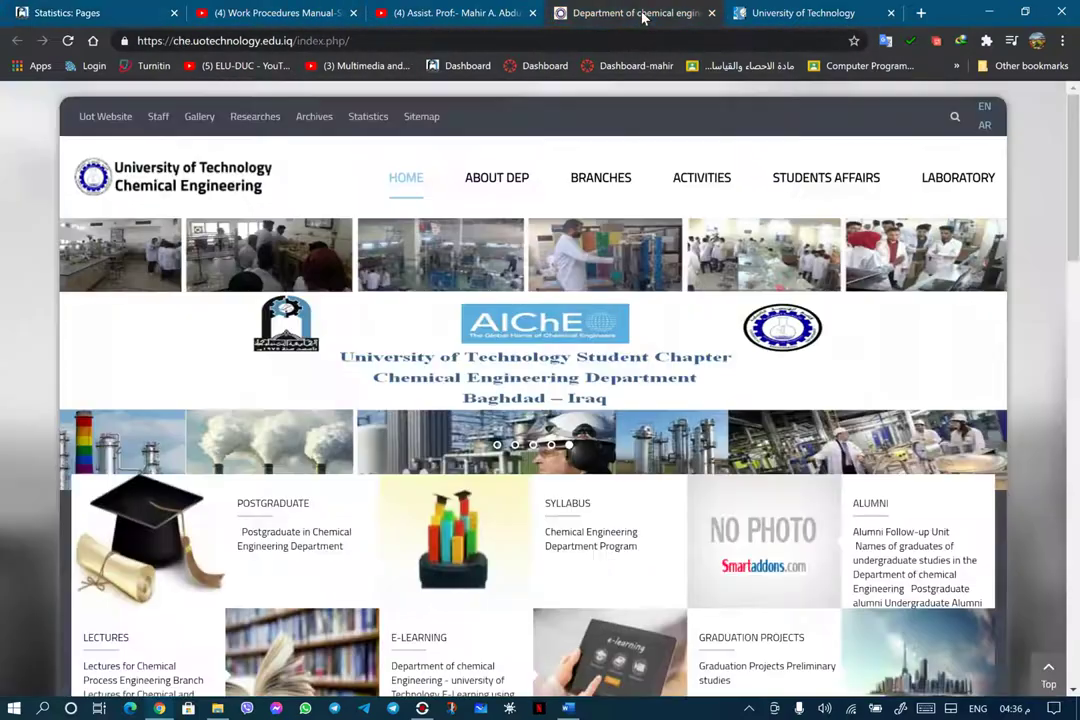
pyautogui.click(779, 17)
pyautogui.click(645, 14)
pyautogui.click(782, 15)
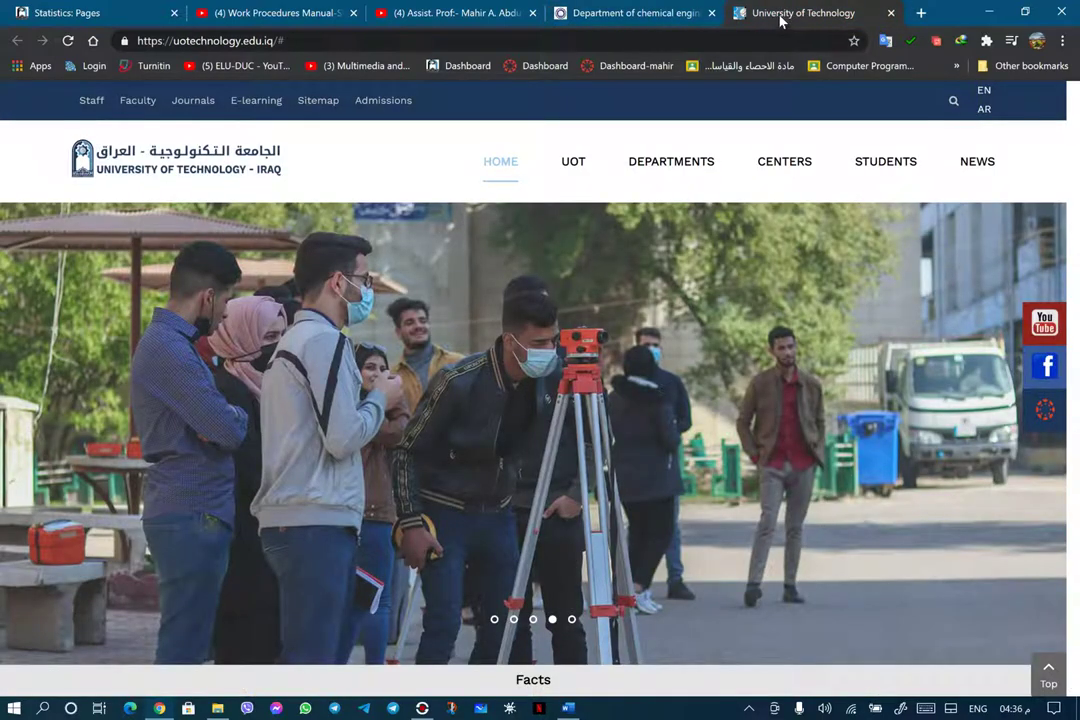
pyautogui.click(325, 41)
pyautogui.rightClick(208, 40)
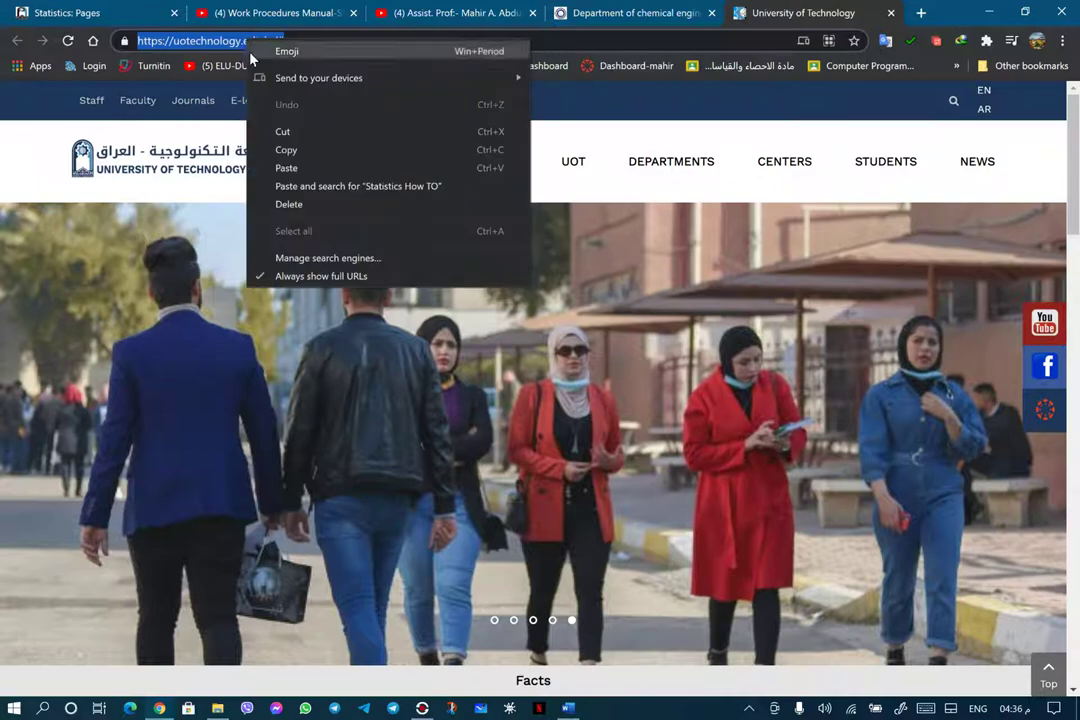
pyautogui.click(250, 135)
pyautogui.click(143, 17)
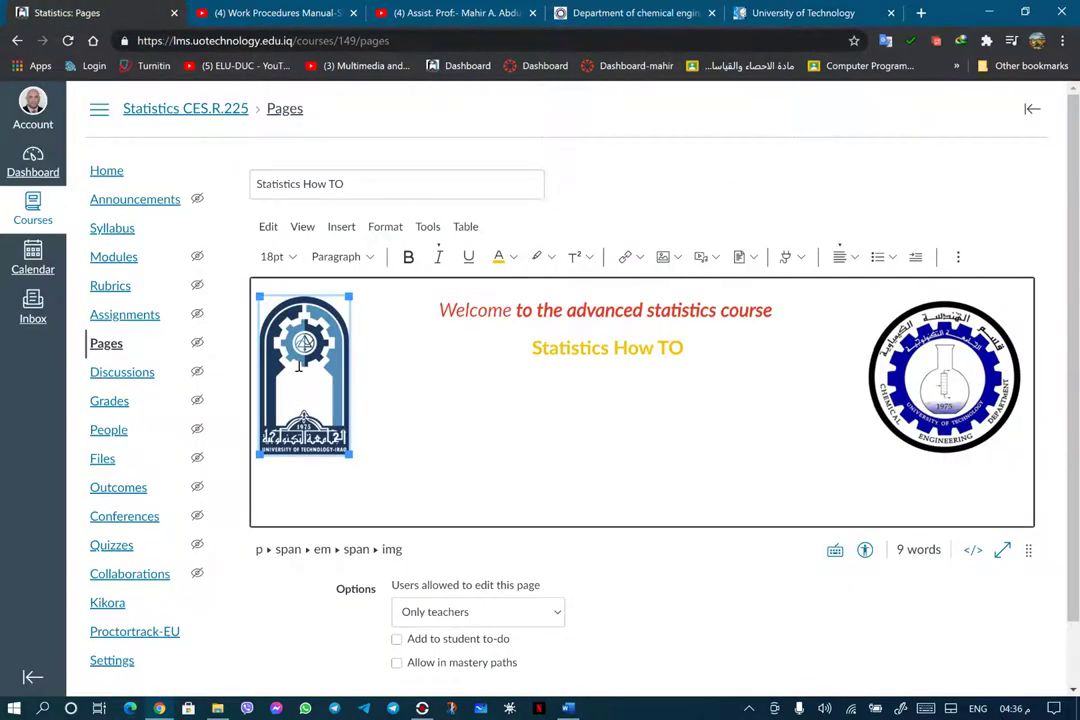
pyautogui.click(641, 259)
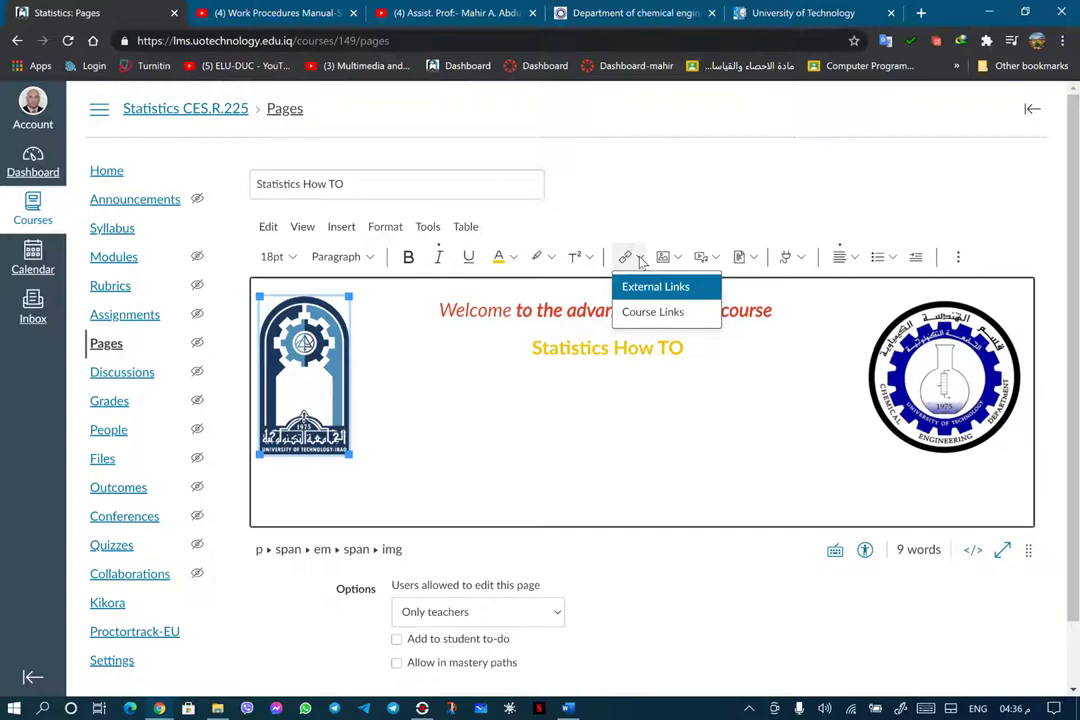
pyautogui.moveTo(657, 290)
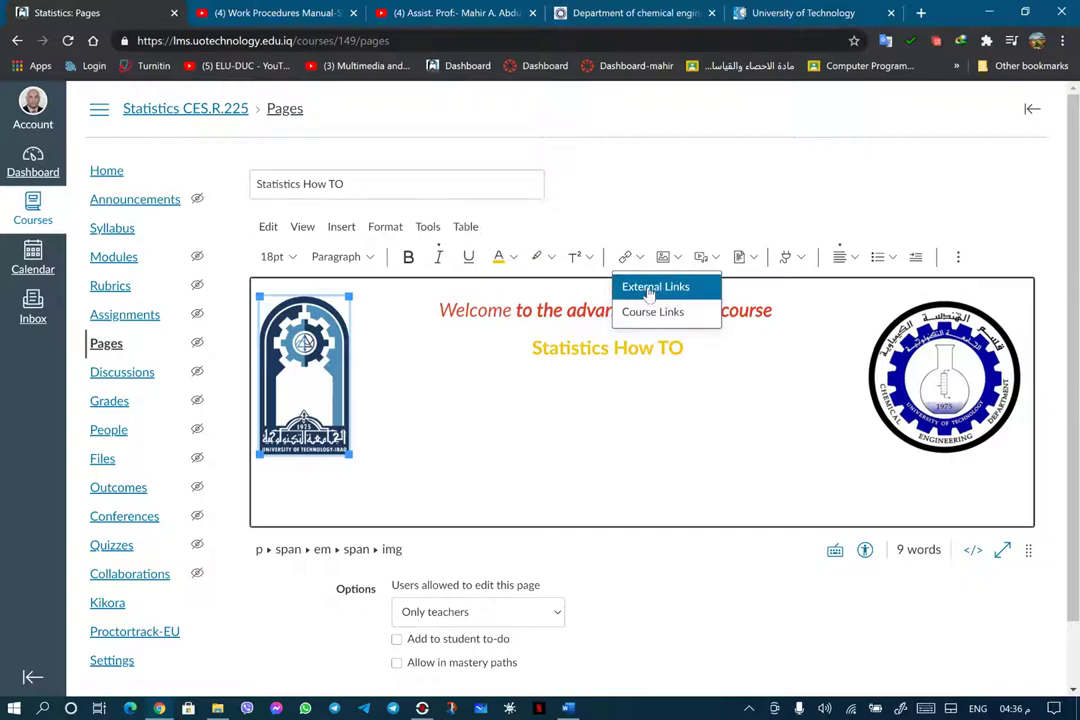
pyautogui.click(666, 289)
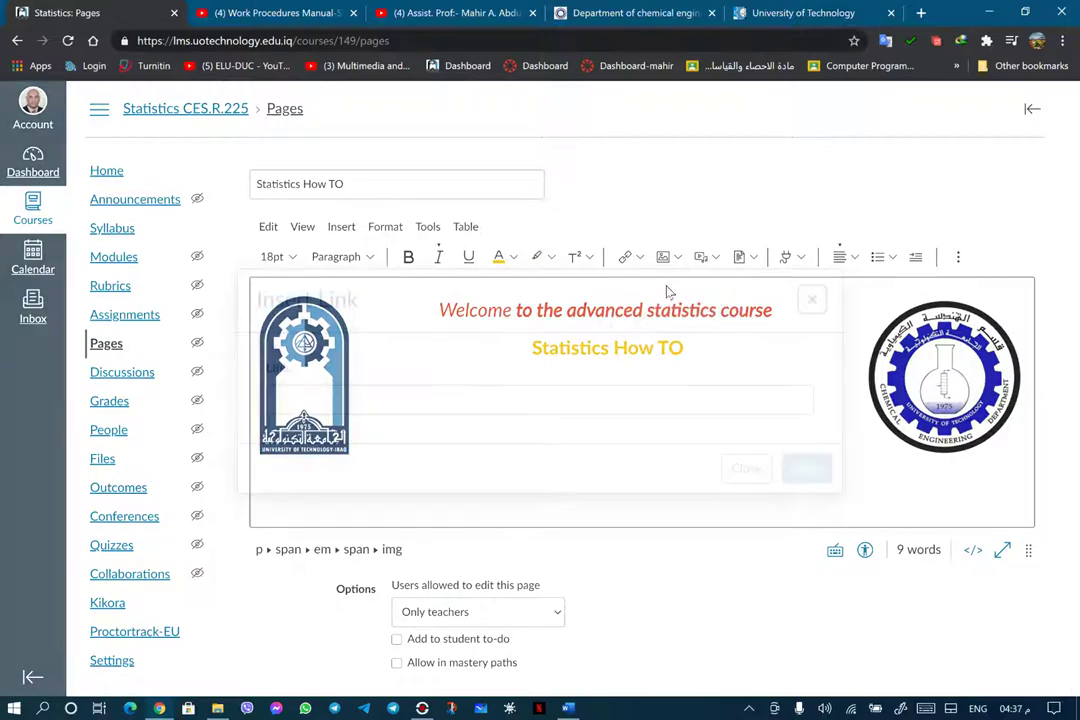
pyautogui.click(480, 398)
pyautogui.rightClick(480, 398)
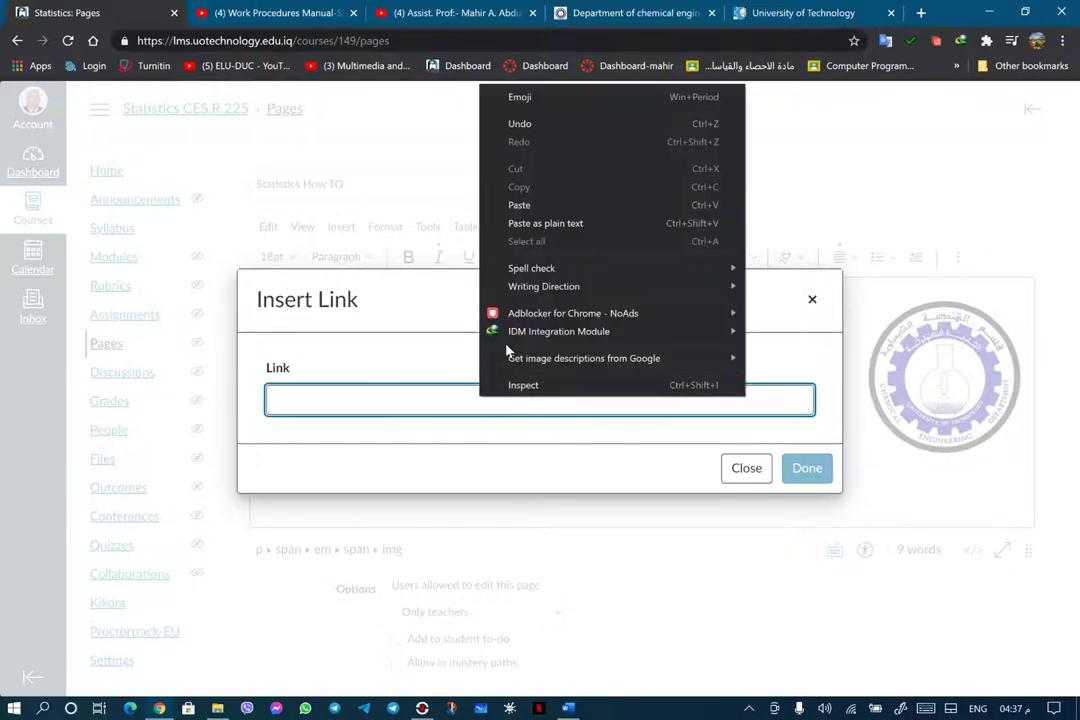
pyautogui.click(545, 223)
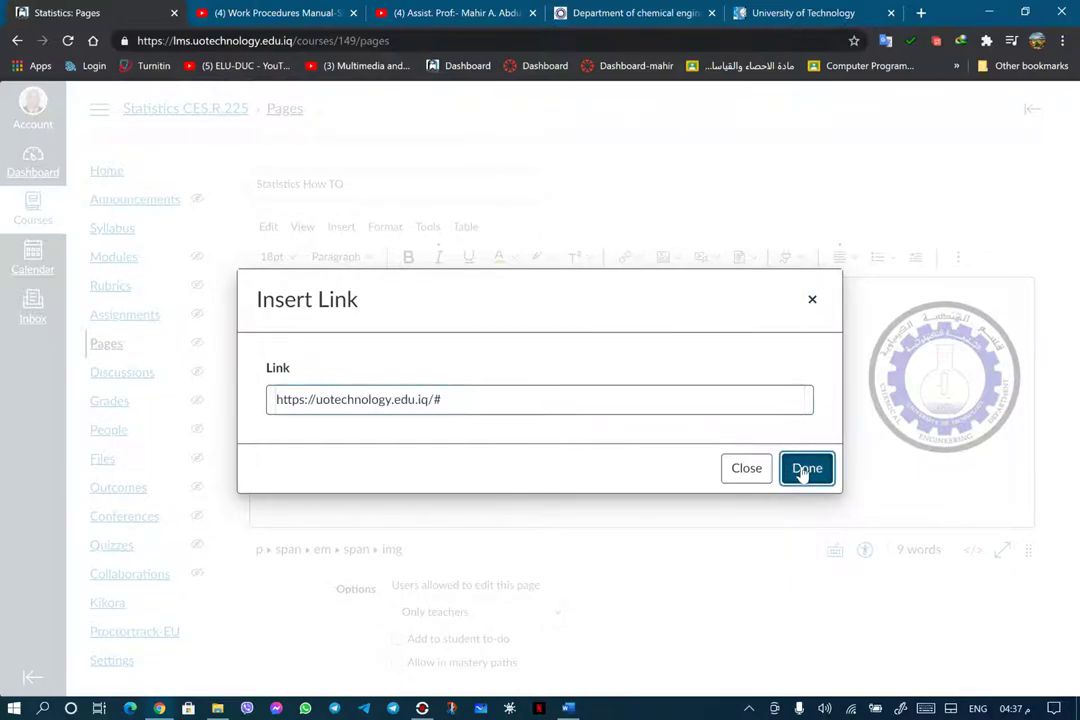
pyautogui.click(805, 467)
pyautogui.click(309, 374)
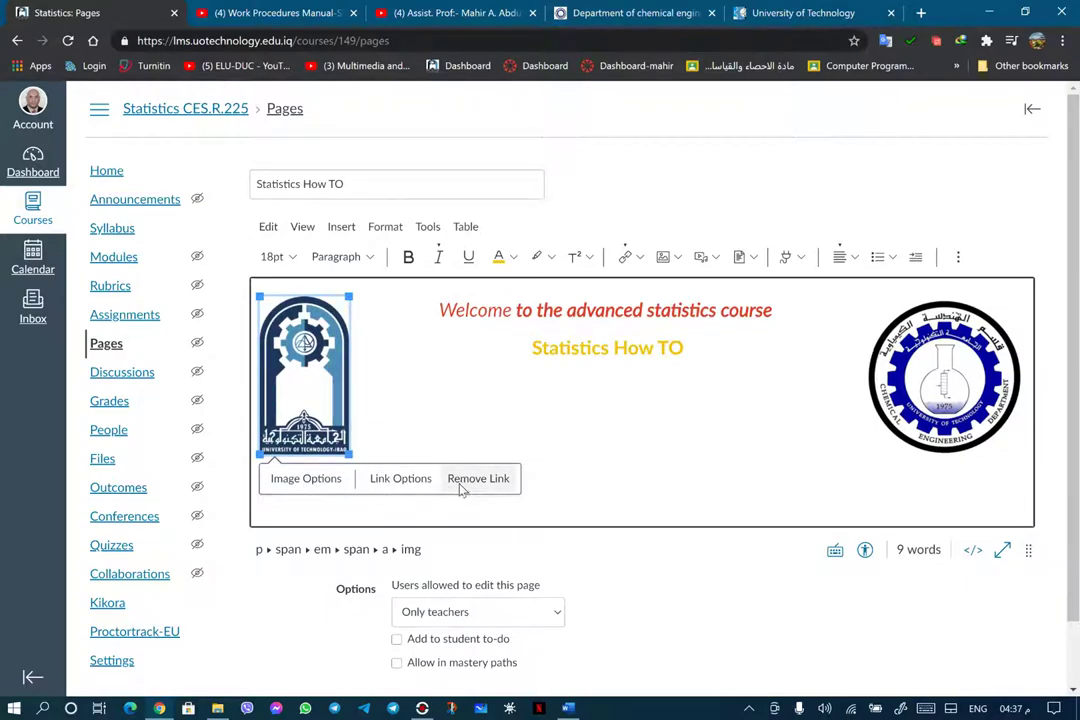
pyautogui.click(944, 375)
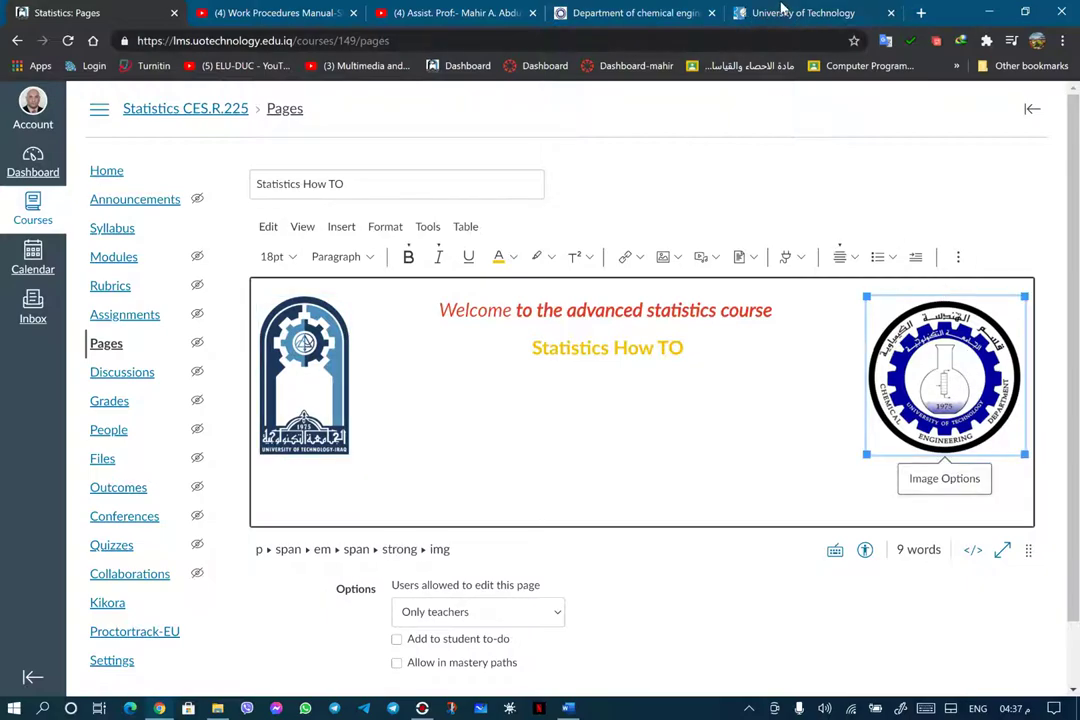
pyautogui.click(636, 12)
pyautogui.click(376, 39)
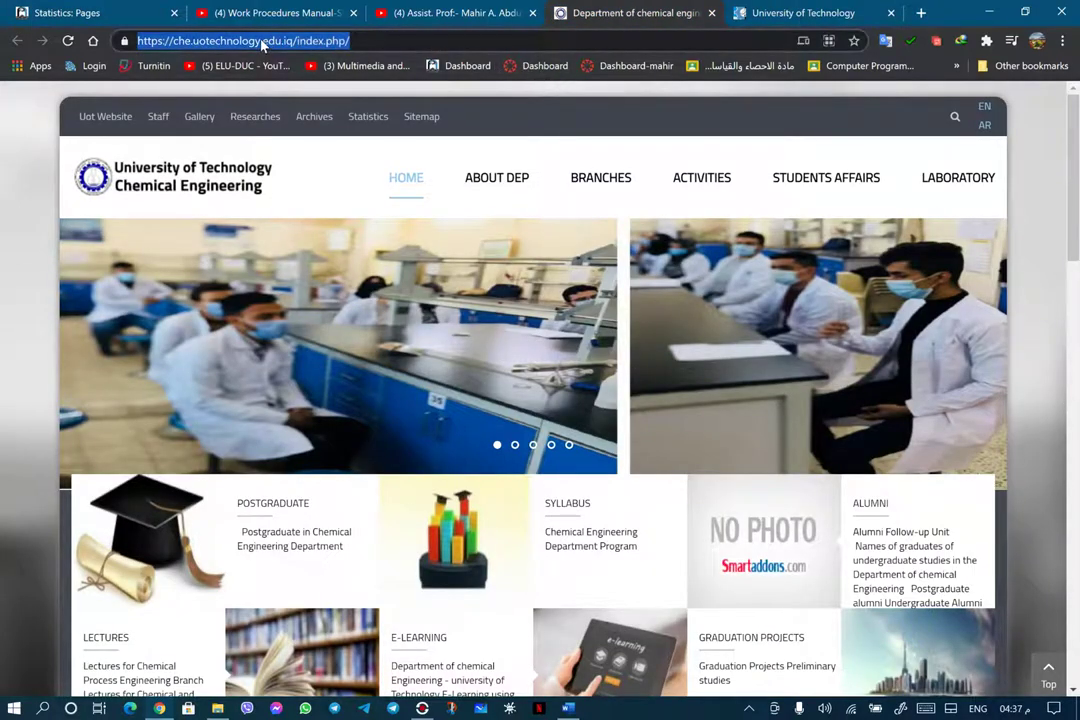
pyautogui.rightClick(262, 42)
pyautogui.click(309, 153)
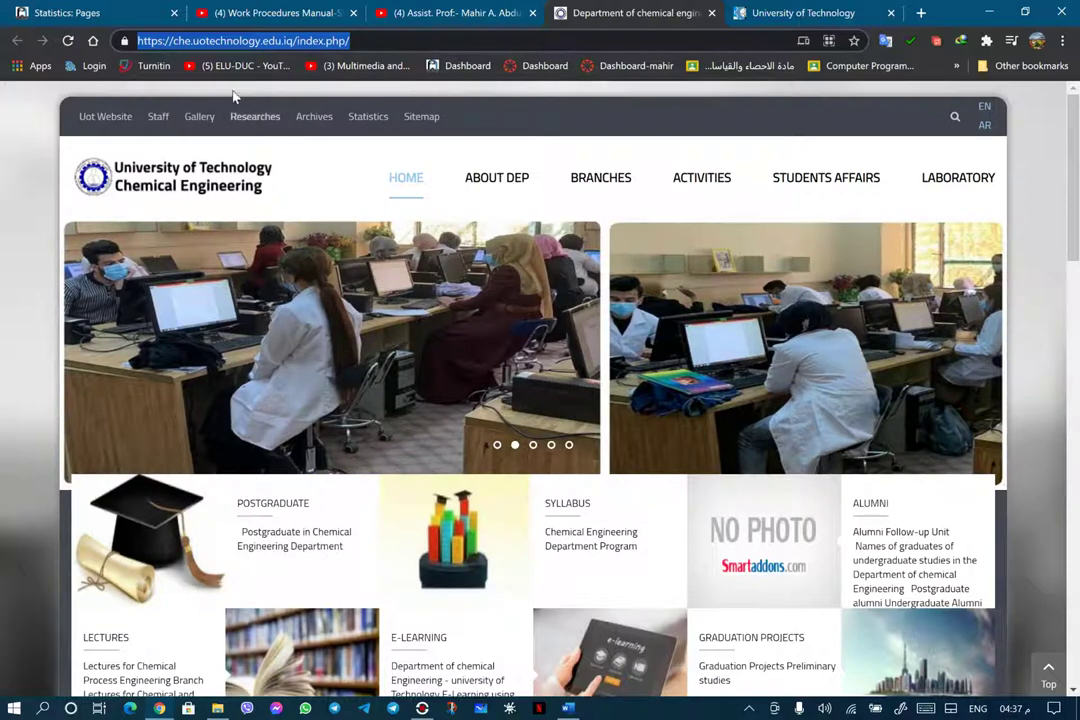
pyautogui.click(113, 13)
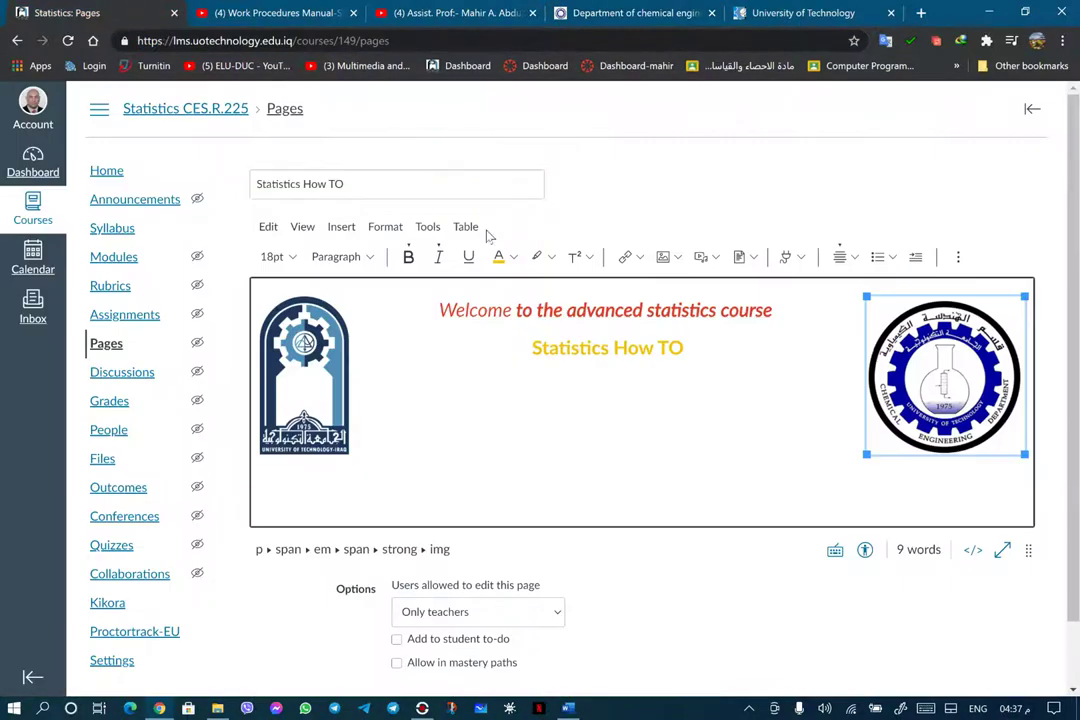
pyautogui.click(639, 257)
pyautogui.click(656, 288)
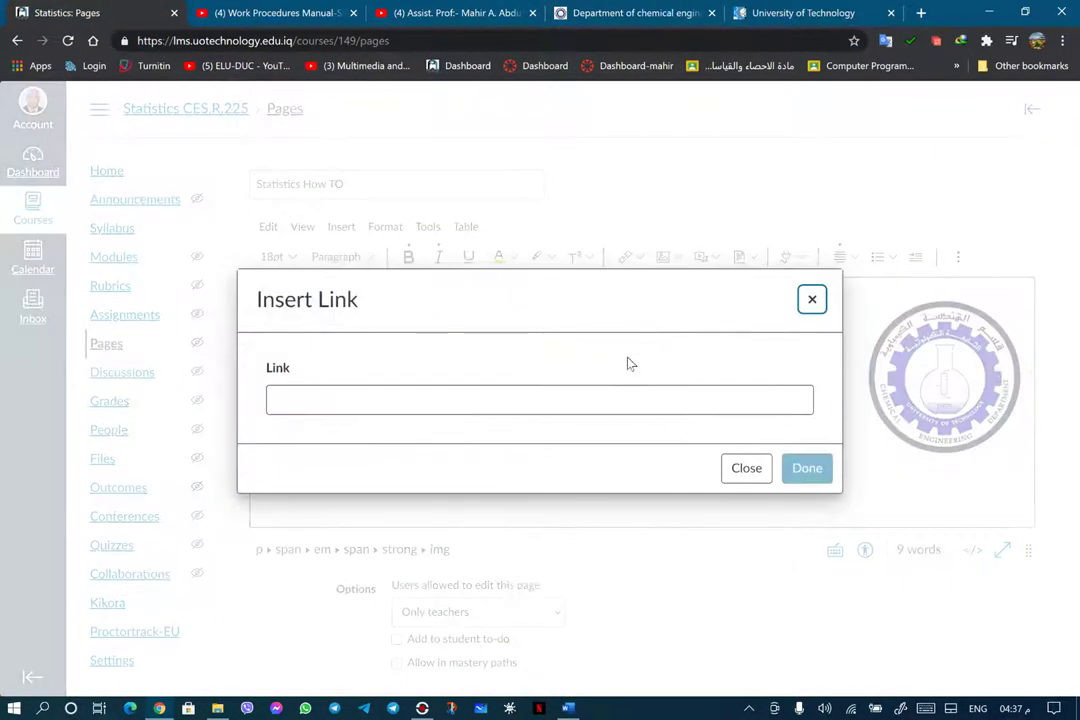
pyautogui.rightClick(496, 400)
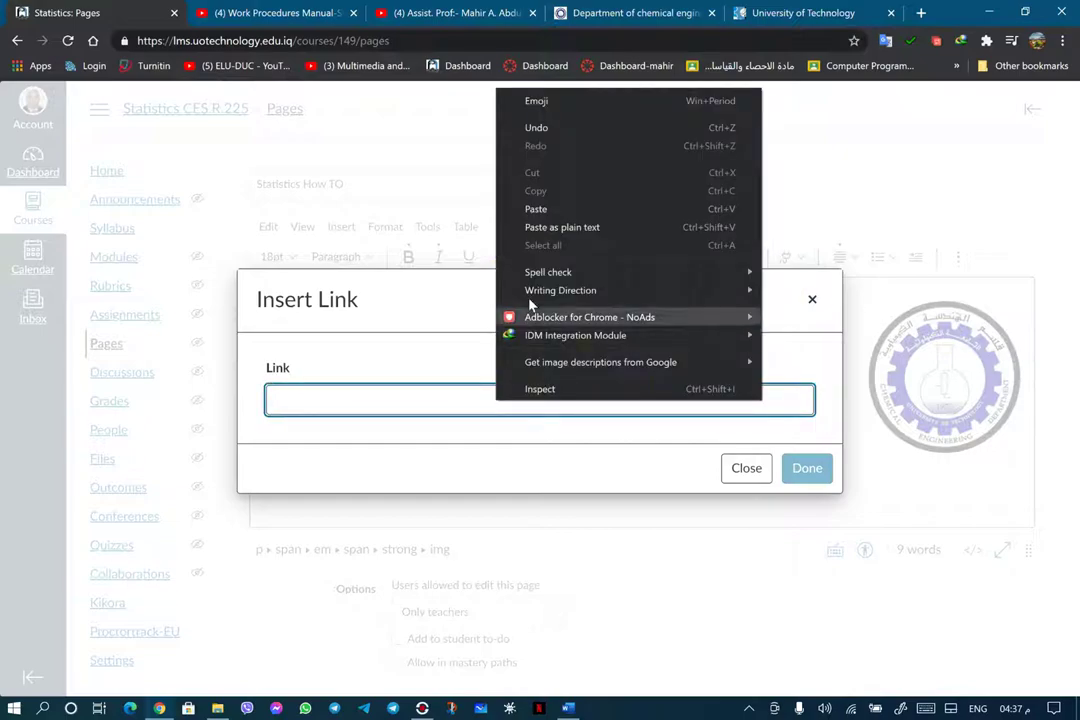
pyautogui.click(545, 212)
pyautogui.click(807, 468)
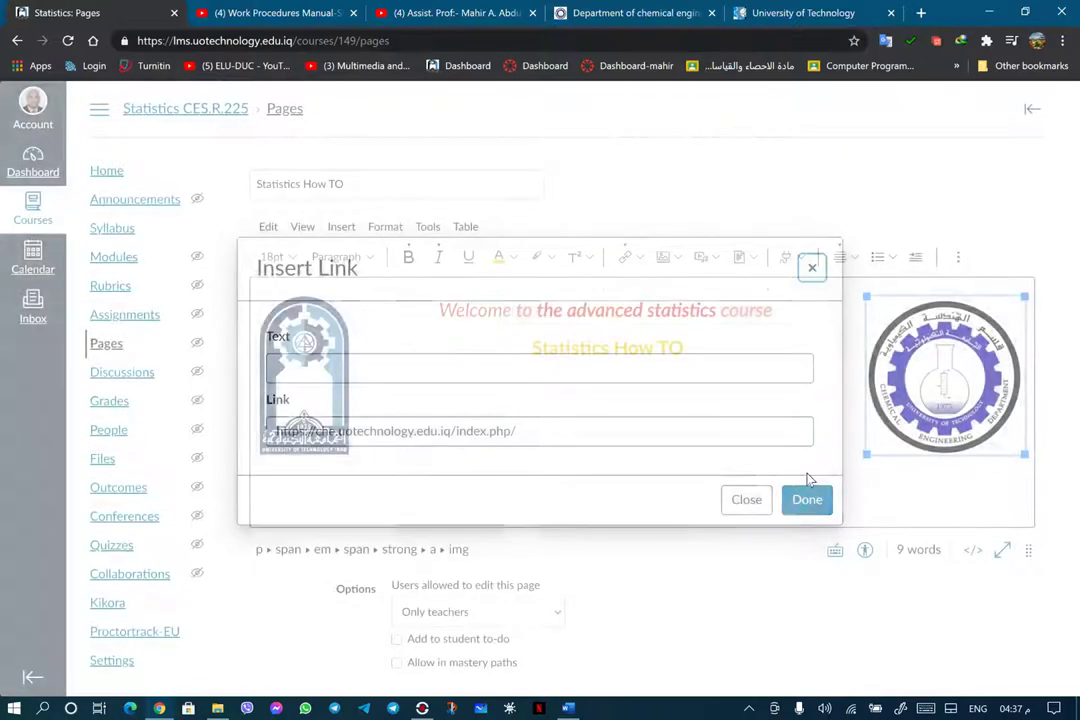
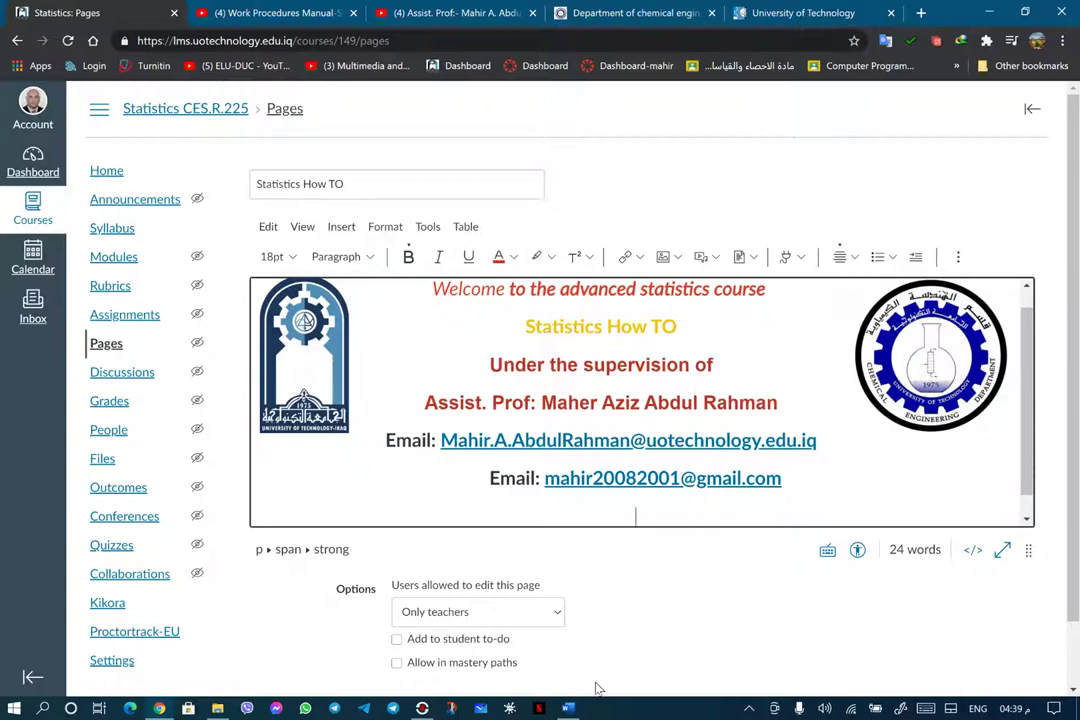
# Copy the "University of Technology" and "Chemical Engineering" lines from the Word document and paste them below the second email line in Canvas
pyautogui.click(568, 708)
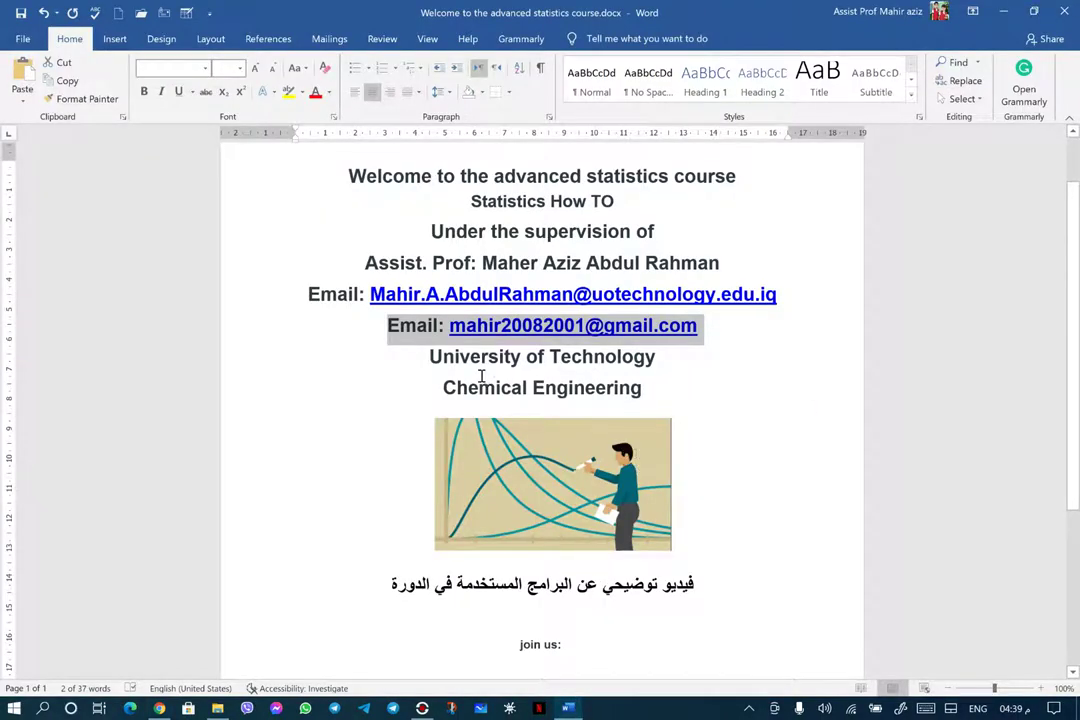
pyautogui.moveTo(430, 357); pyautogui.dragTo(585, 386)
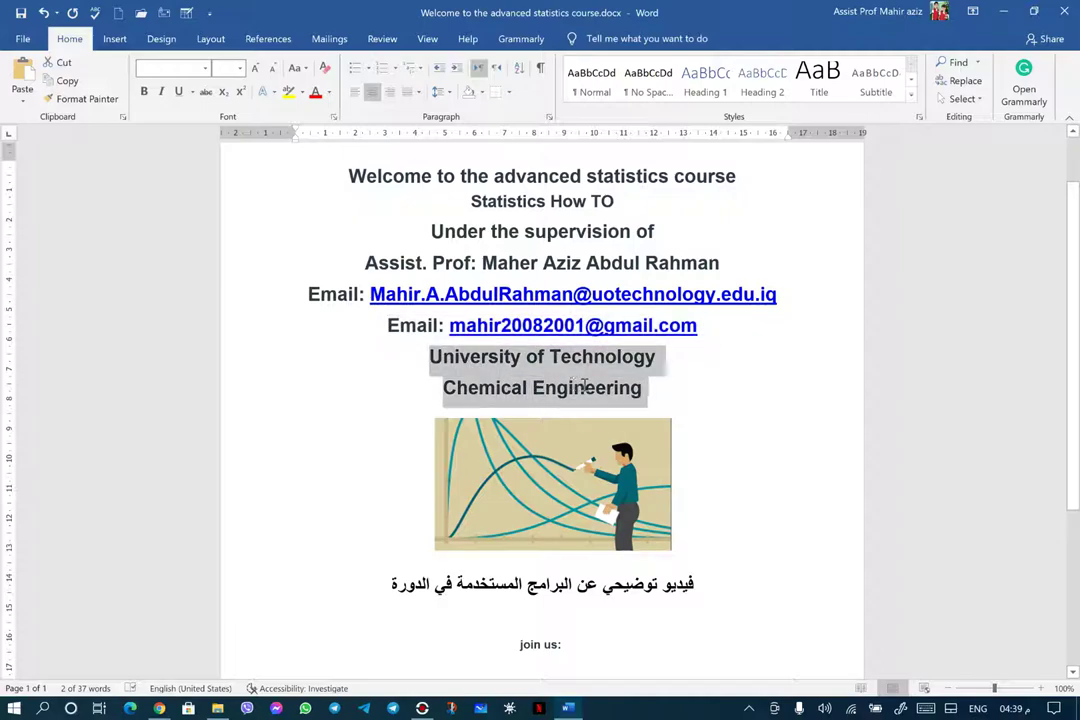
pyautogui.rightClick(628, 392)
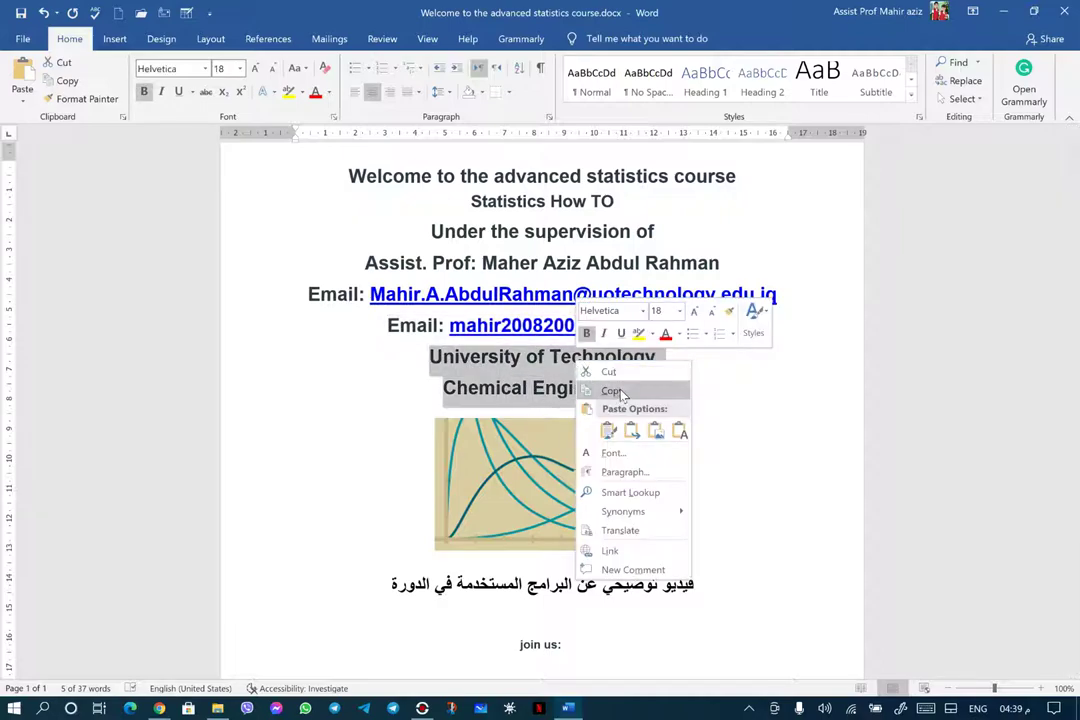
pyautogui.click(620, 391)
pyautogui.hotkey('alt', 'Tab')
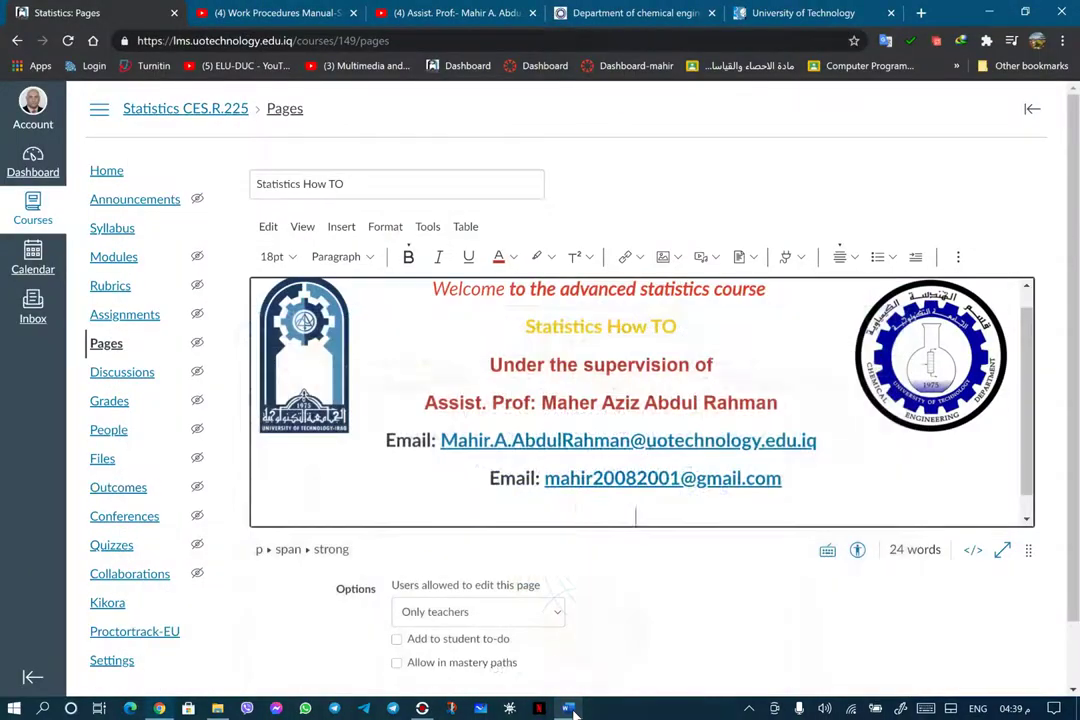
pyautogui.rightClick(637, 515)
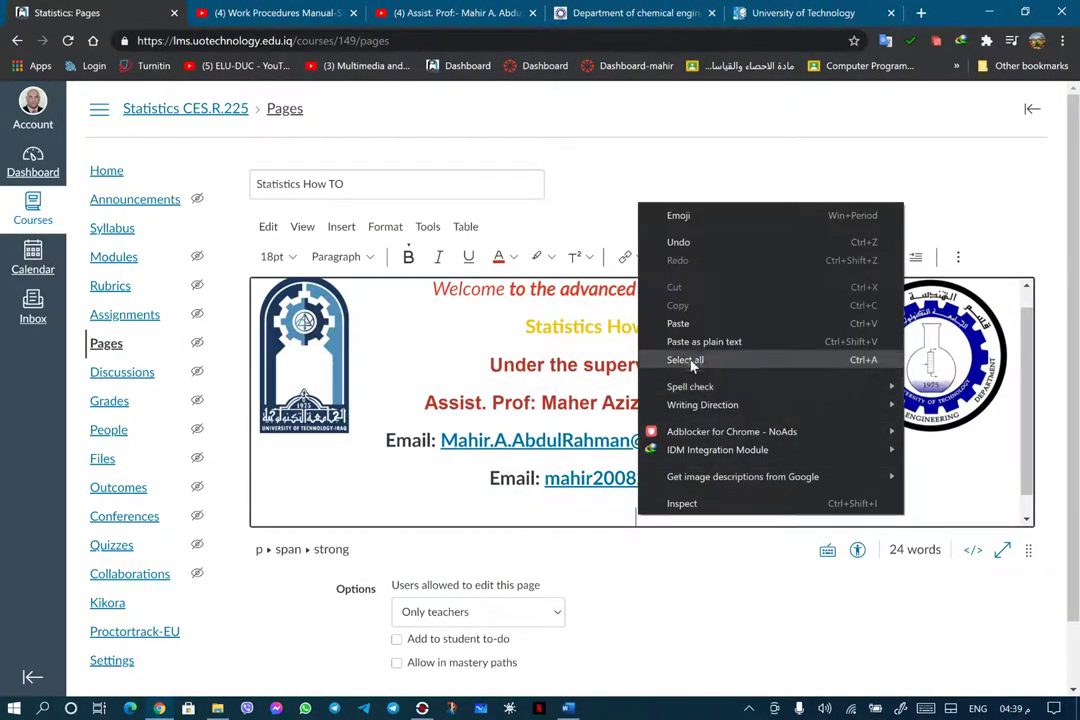
pyautogui.click(695, 245)
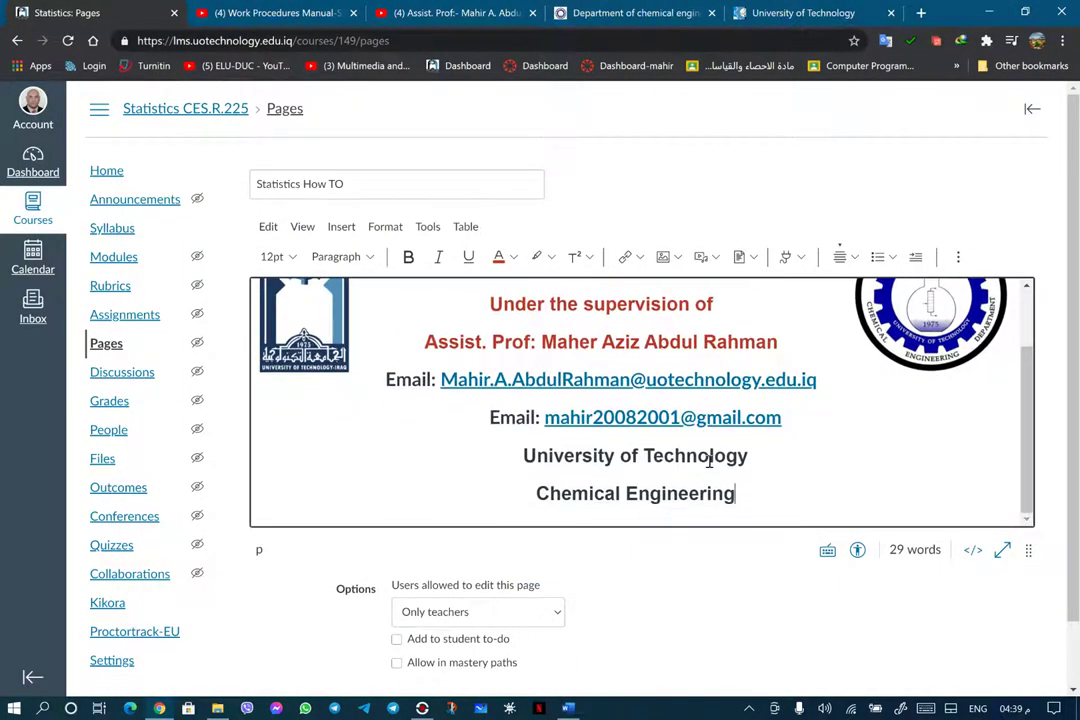
# Reapply centre alignment to the "University of Technology" and "Chemical Engineering" lines
pyautogui.moveTo(536, 493); pyautogui.dragTo(603, 485)
pyautogui.click(750, 455)
pyautogui.moveTo(750, 455); pyautogui.dragTo(699, 455)
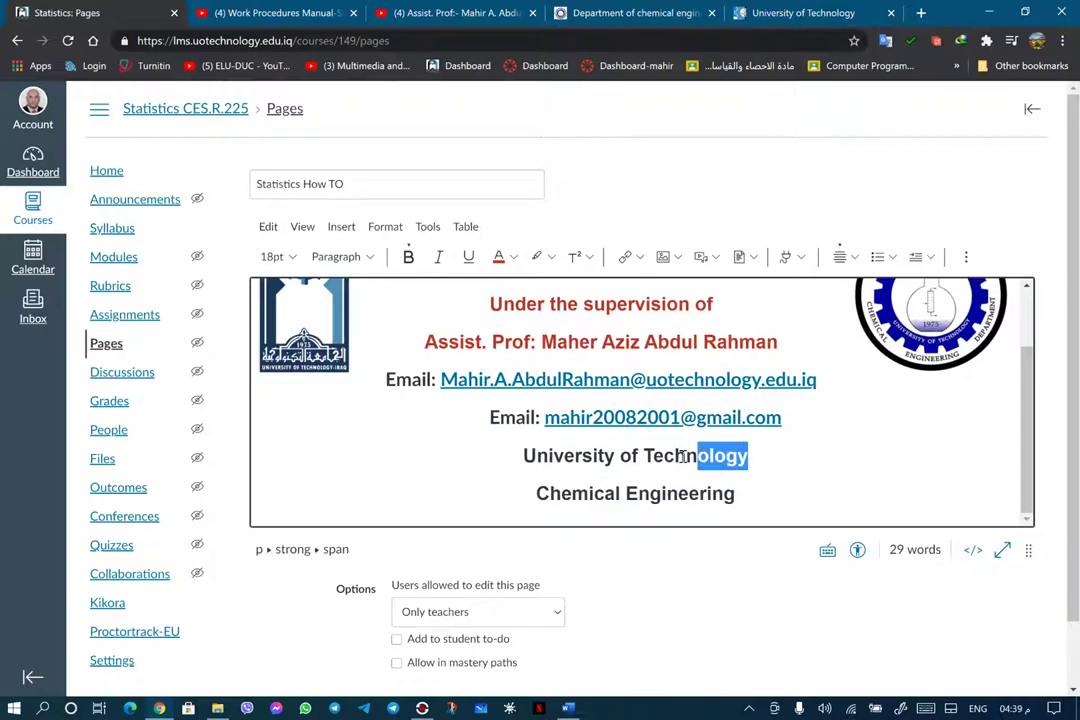
pyautogui.click(538, 463)
pyautogui.tripleClick(519, 452)
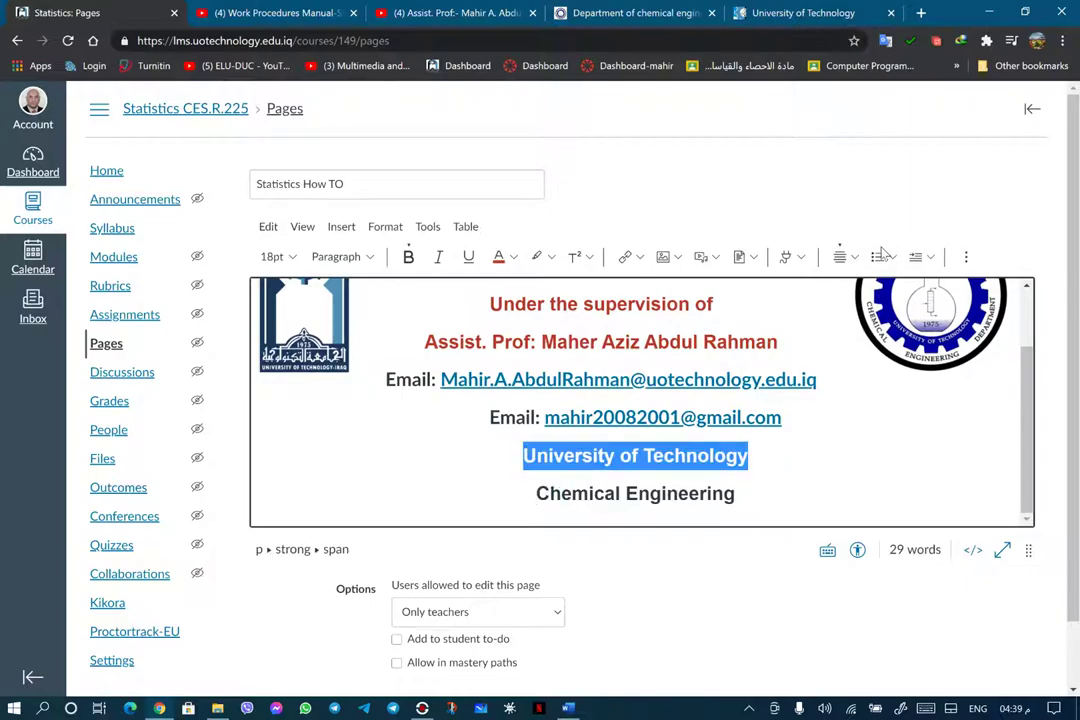
pyautogui.click(843, 258)
pyautogui.click(851, 258)
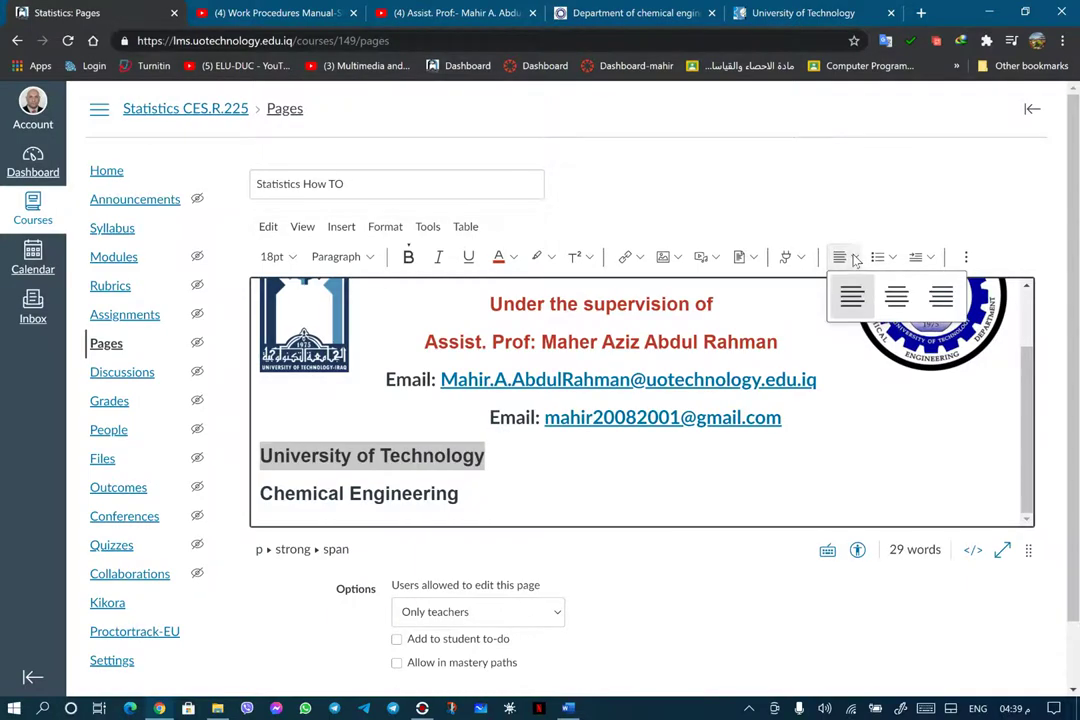
pyautogui.click(862, 294)
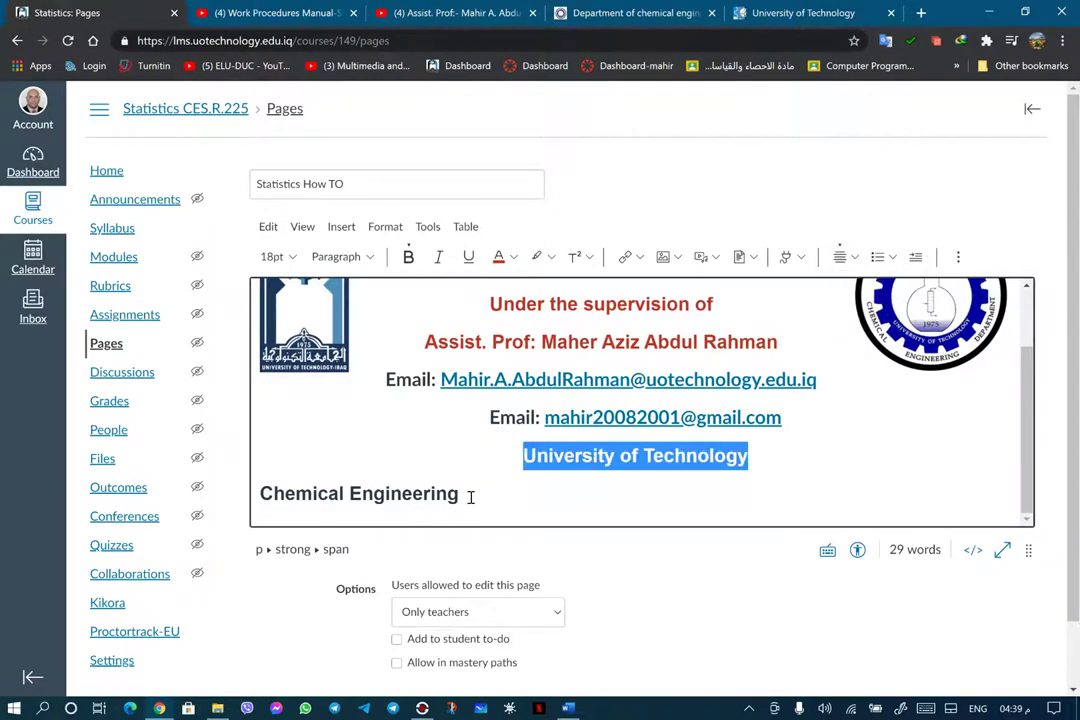
pyautogui.moveTo(470, 497); pyautogui.dragTo(261, 490)
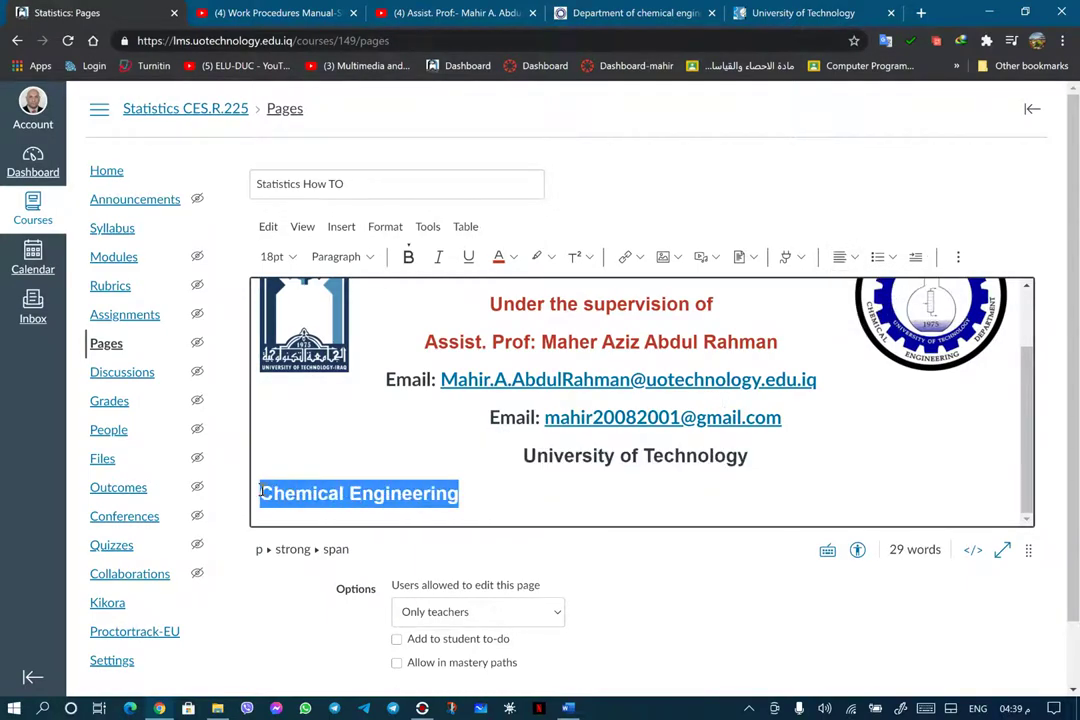
pyautogui.click(855, 257)
pyautogui.click(892, 294)
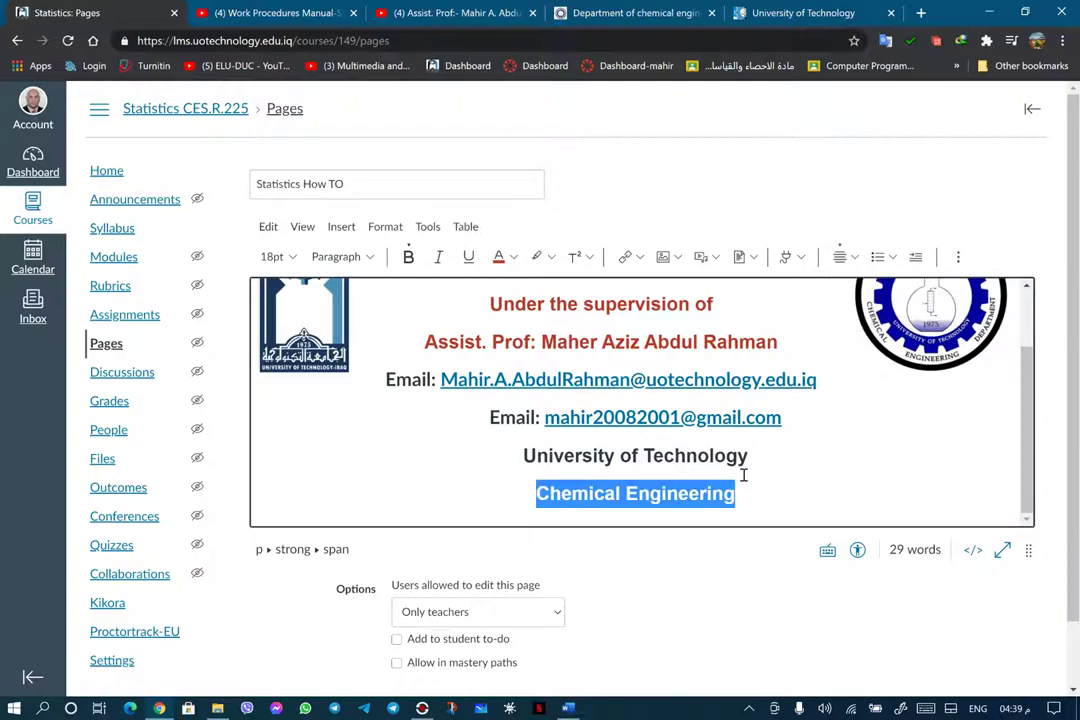
# Upload download.png from the Desktop and insert it on a new line below "Chemical Engineering"
pyautogui.click(737, 500)
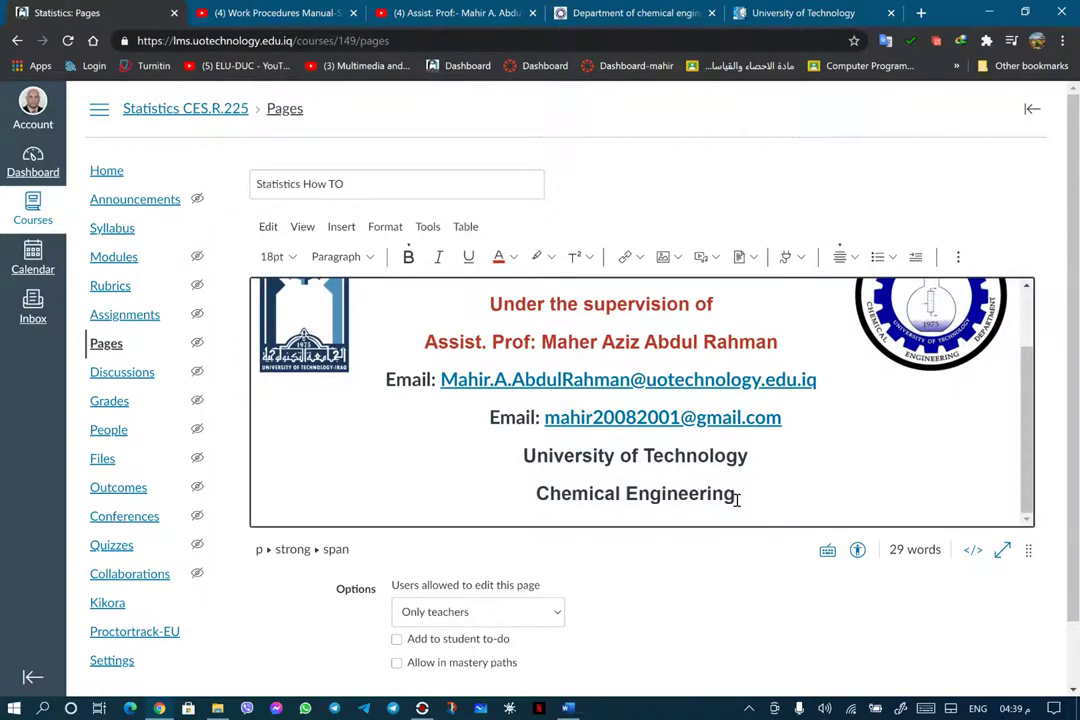
pyautogui.press('Return')
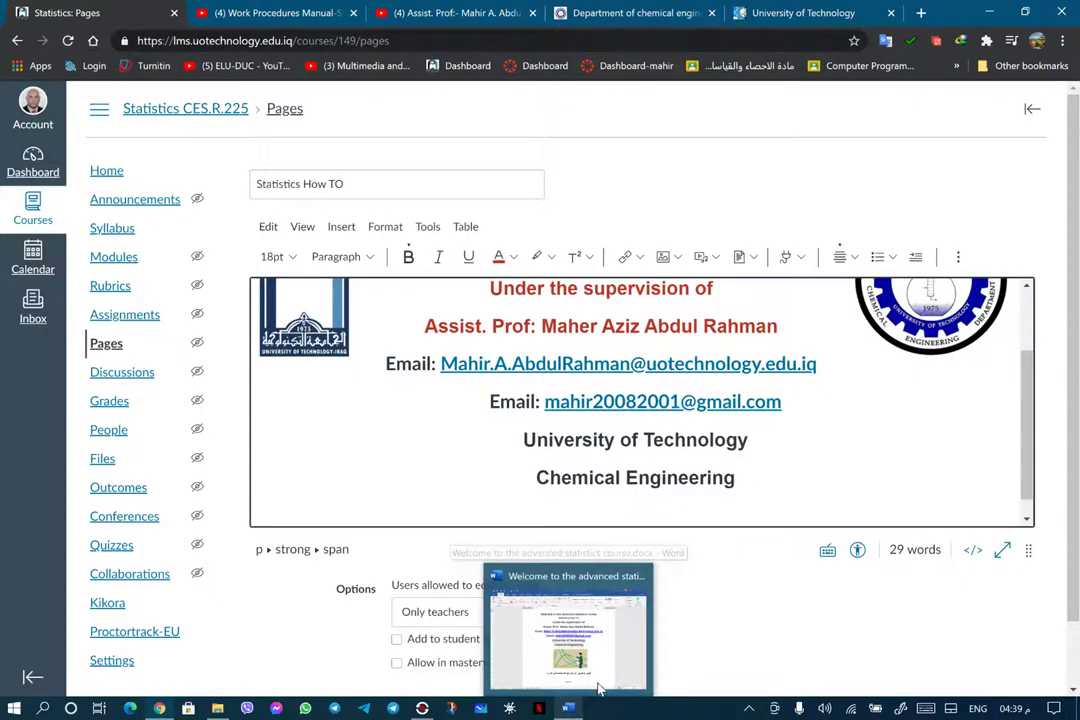
pyautogui.click(670, 258)
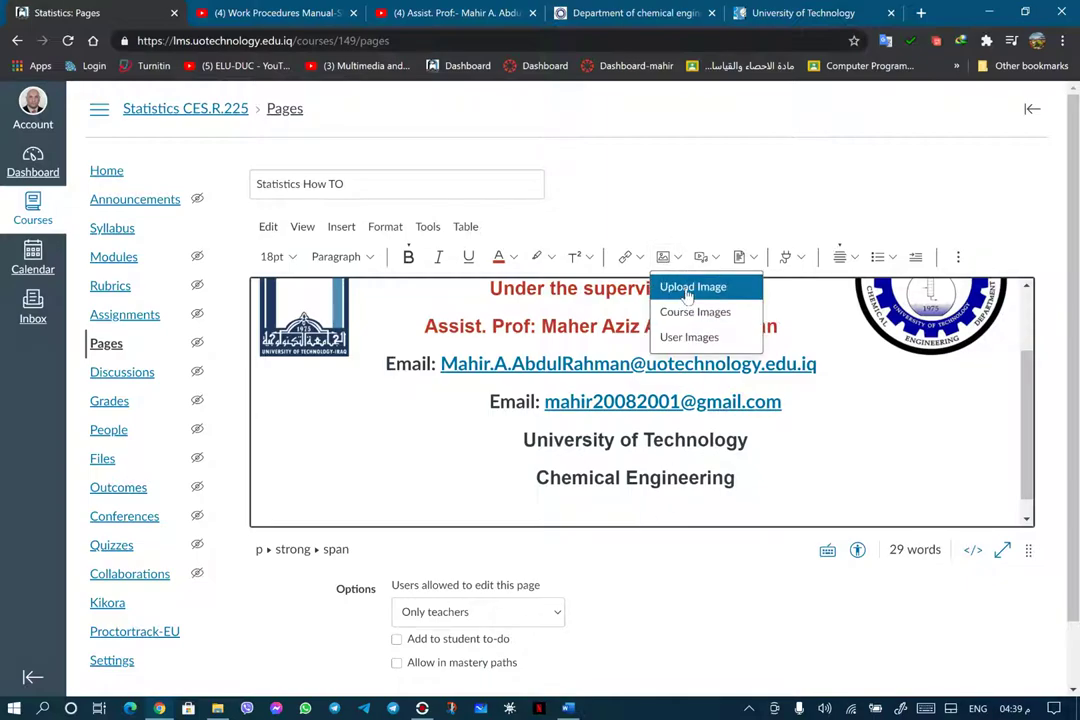
pyautogui.click(688, 288)
pyautogui.click(521, 363)
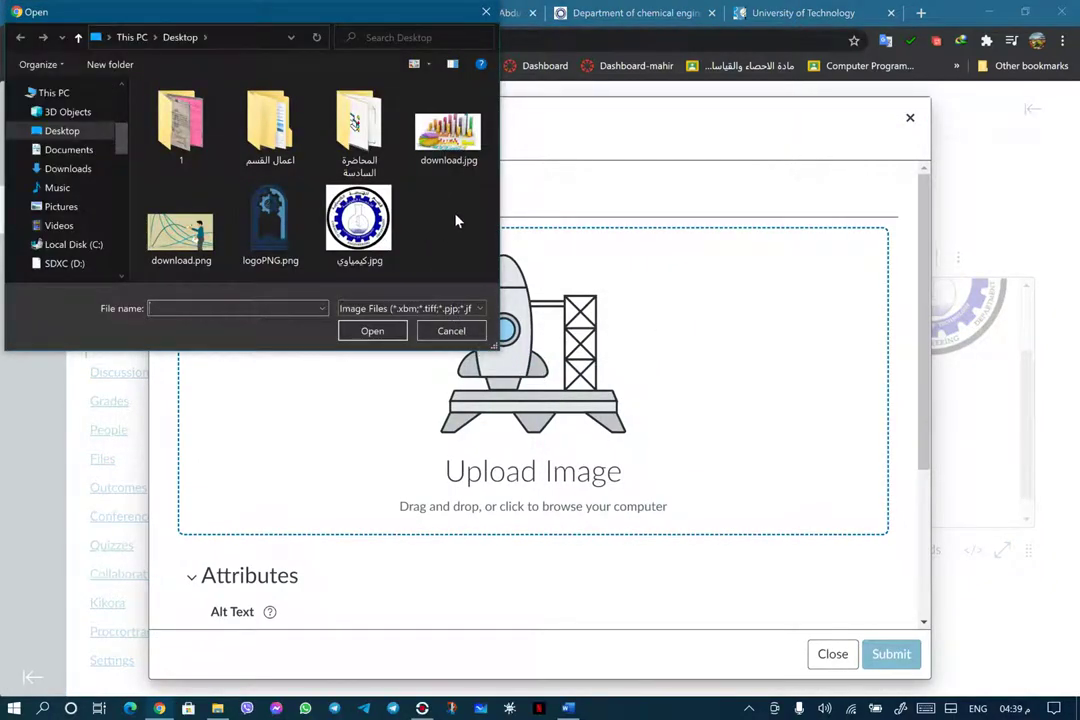
pyautogui.click(181, 232)
pyautogui.click(385, 334)
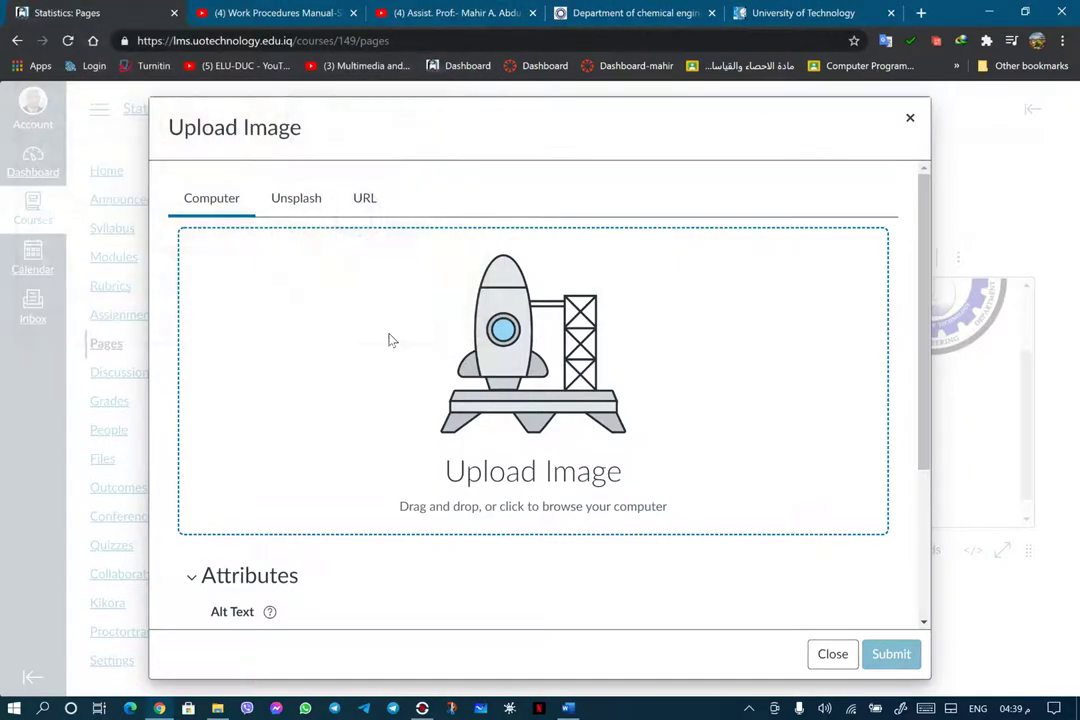
pyautogui.click(888, 662)
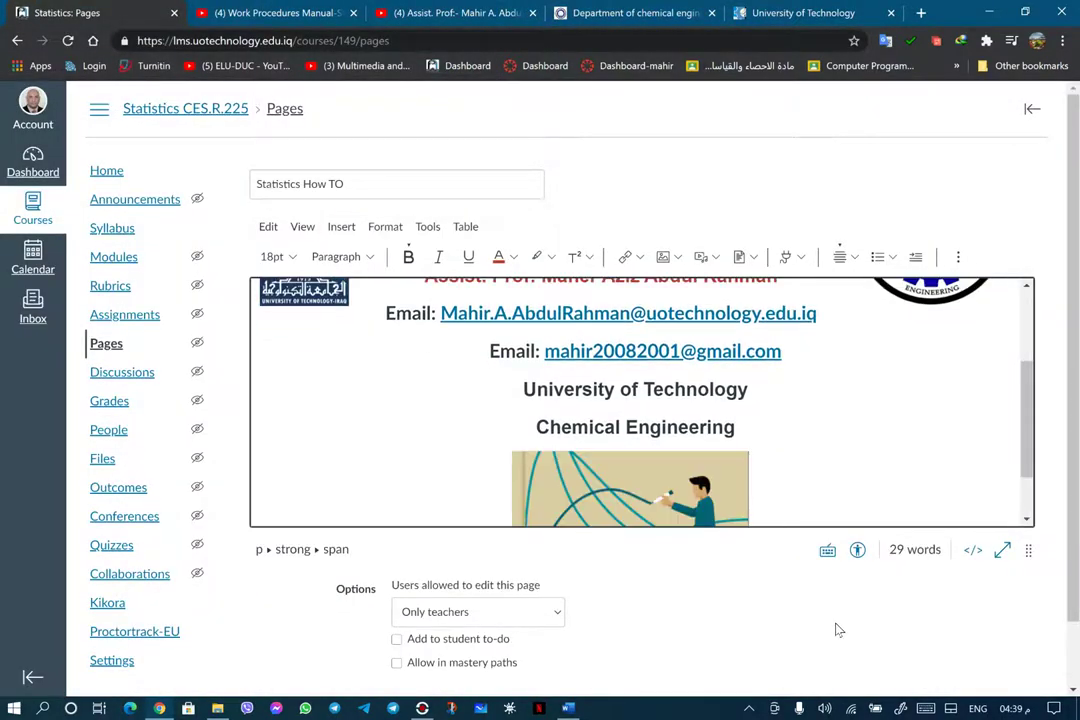
pyautogui.scroll(-2, 772, 507)
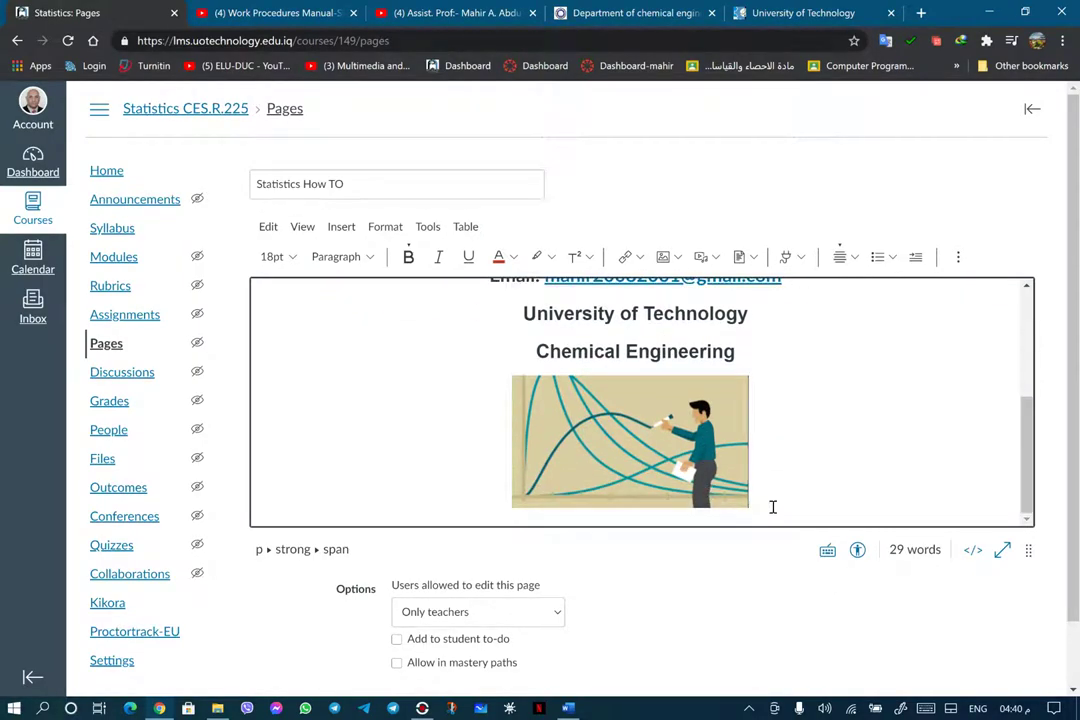
# Add an empty line below the curve-drawing image and consult the Word document for the content that follows it
pyautogui.click(630, 390)
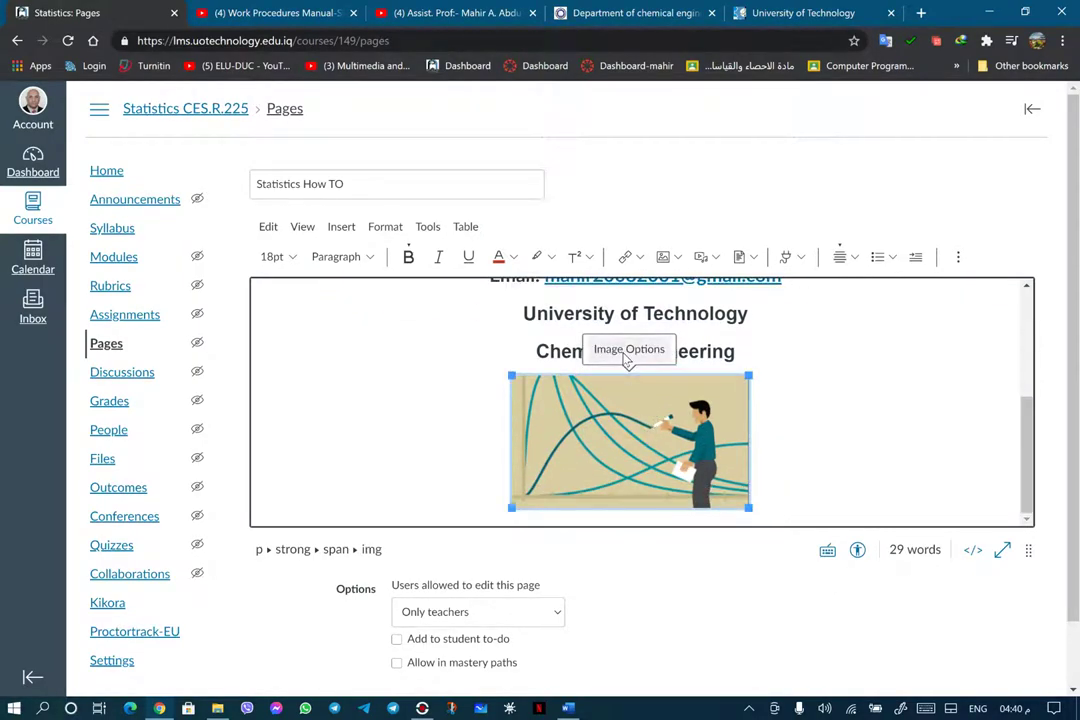
pyautogui.click(778, 497)
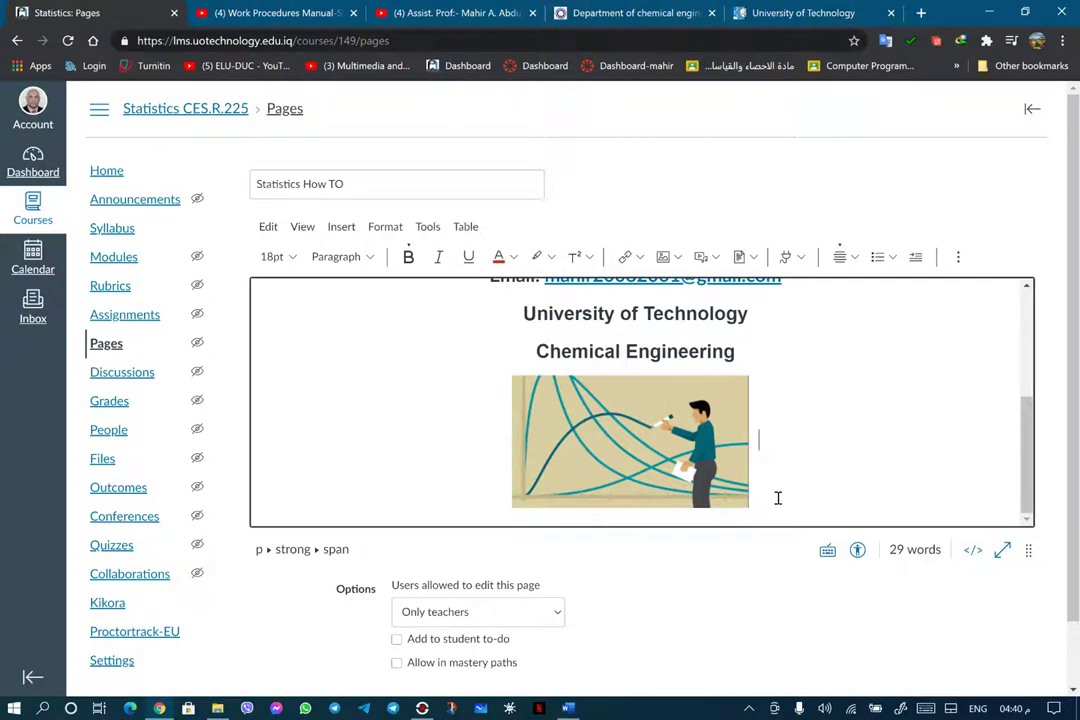
pyautogui.press('Return')
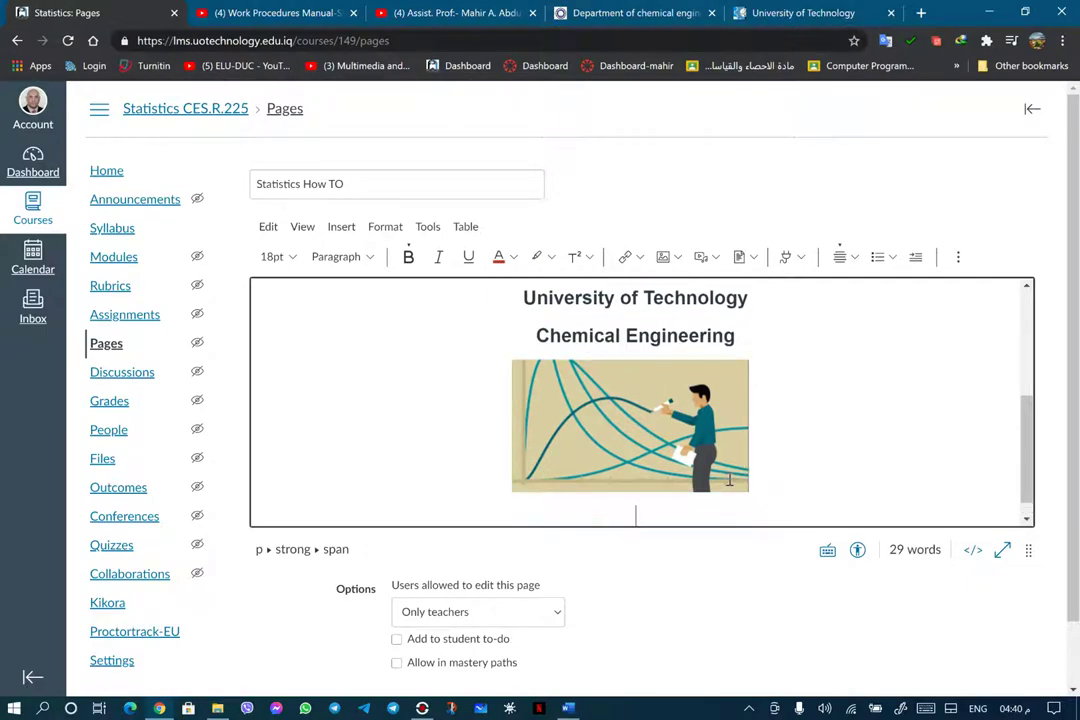
pyautogui.click(570, 708)
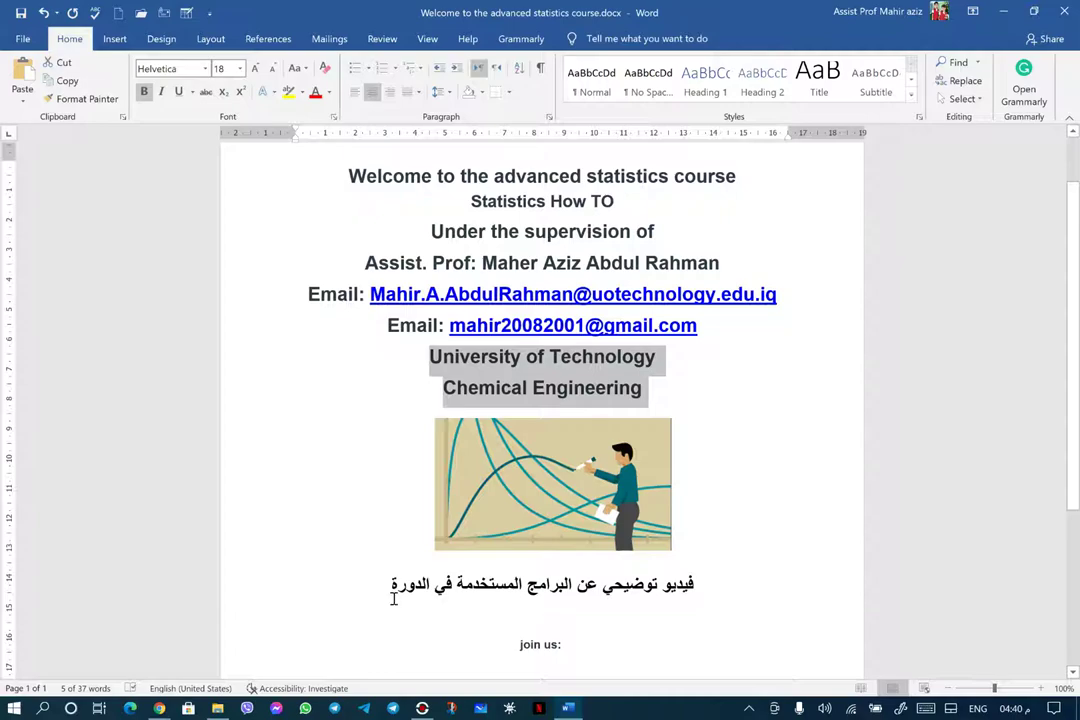
pyautogui.click(567, 697)
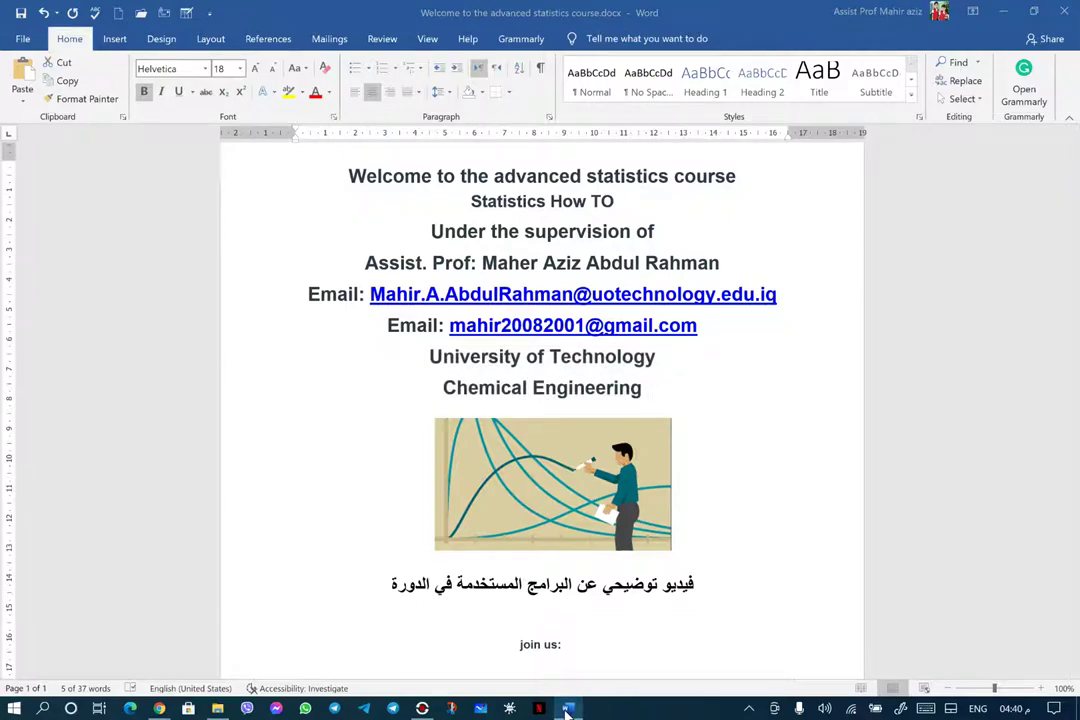
pyautogui.click(645, 510)
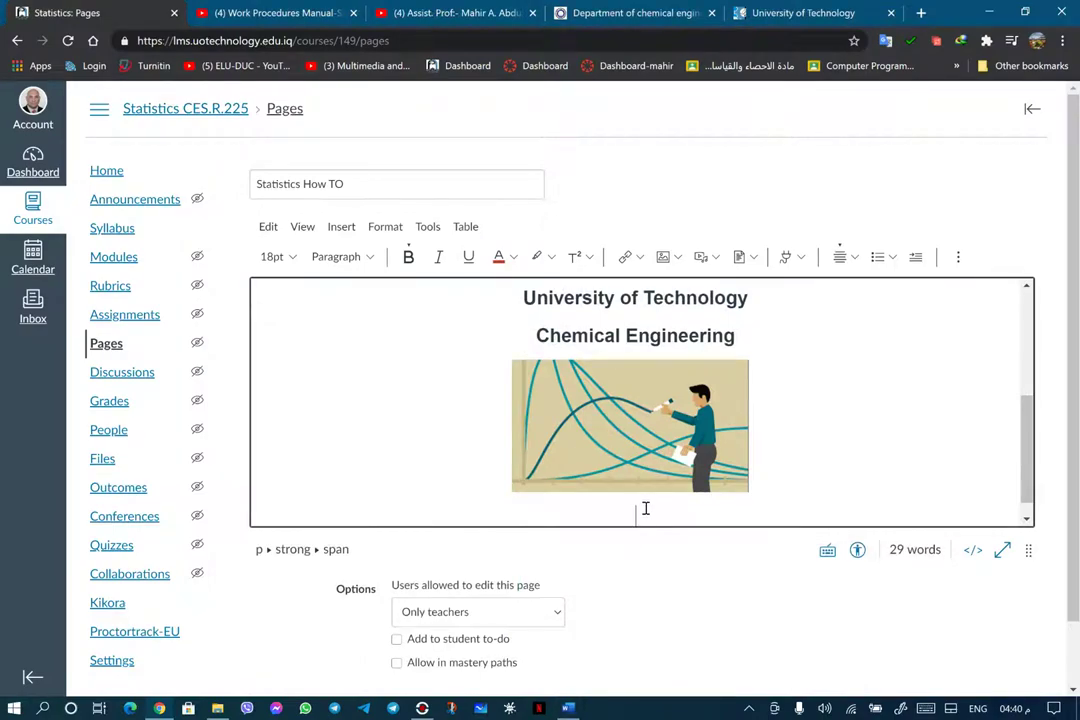
# Examine the full list of external apps and the Wikipedia article search tool, then close it without inserting anything
pyautogui.click(801, 258)
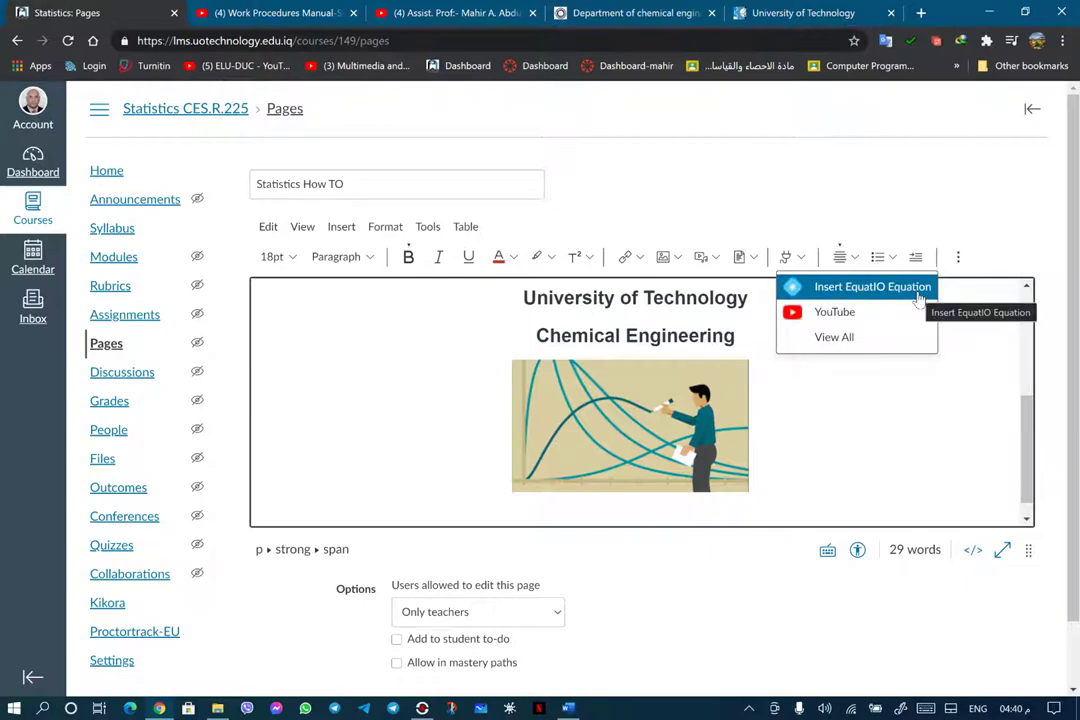
pyautogui.click(836, 339)
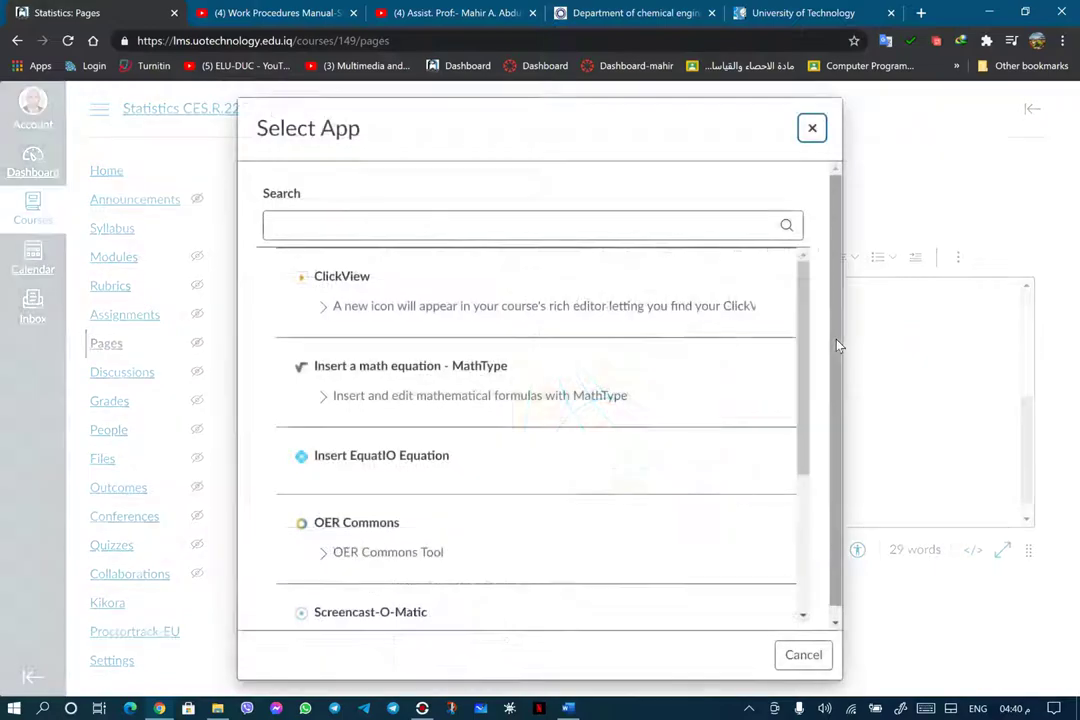
pyautogui.scroll(-3, 490, 313)
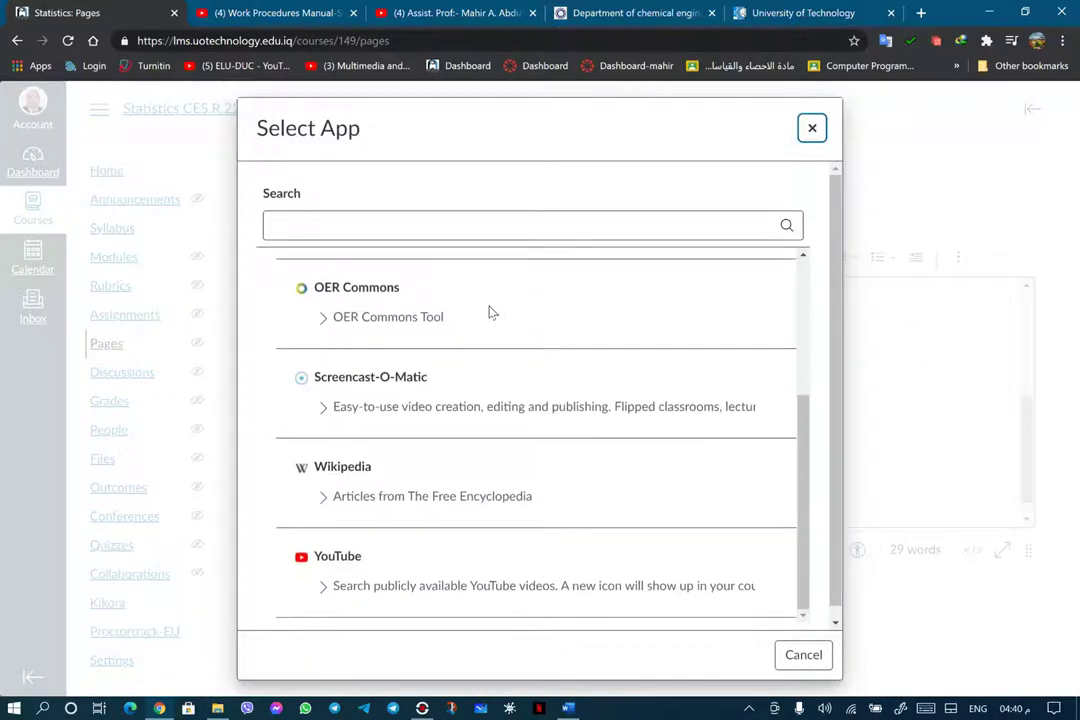
pyautogui.scroll(-1, 491, 340)
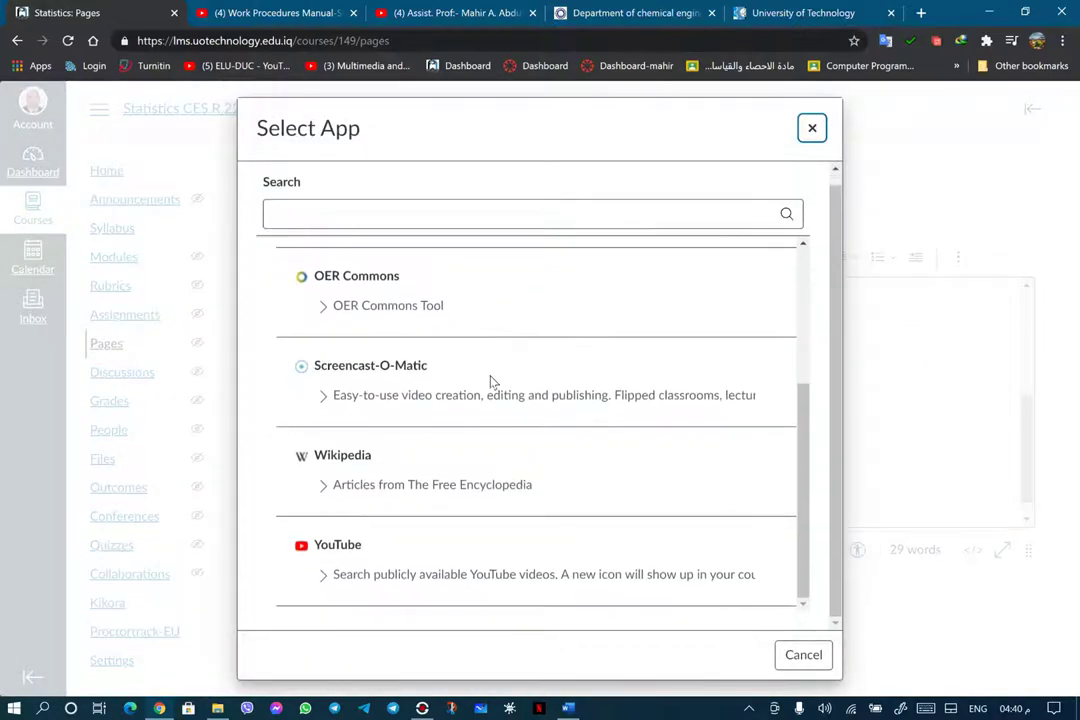
pyautogui.click(357, 455)
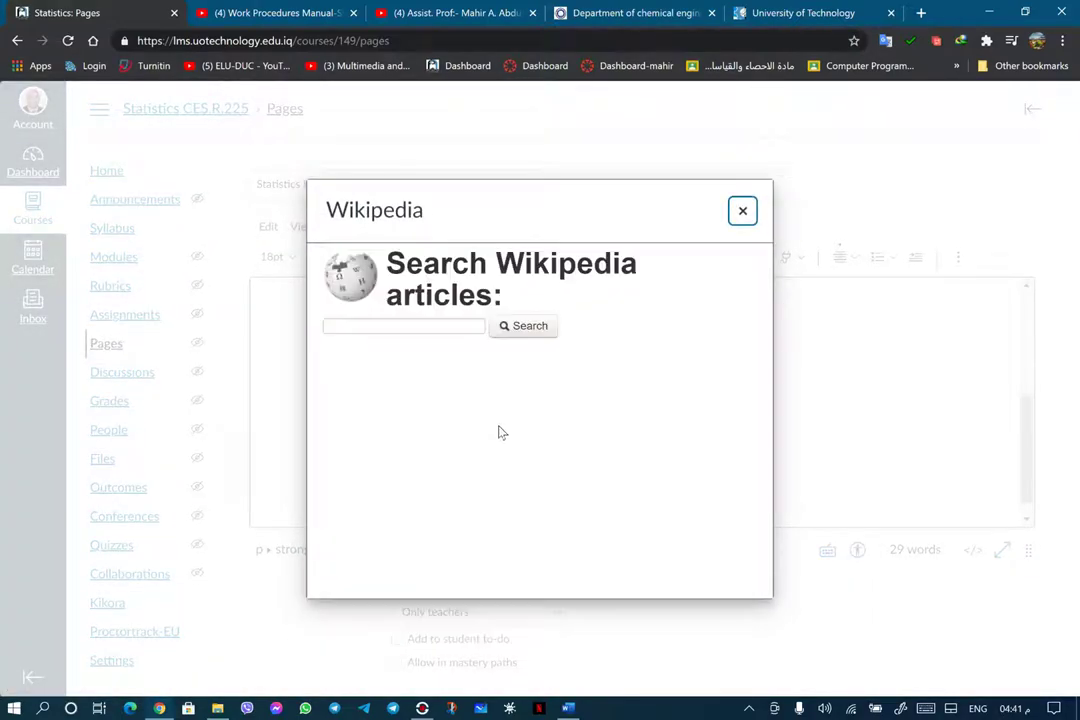
pyautogui.click(742, 212)
pyautogui.click(616, 143)
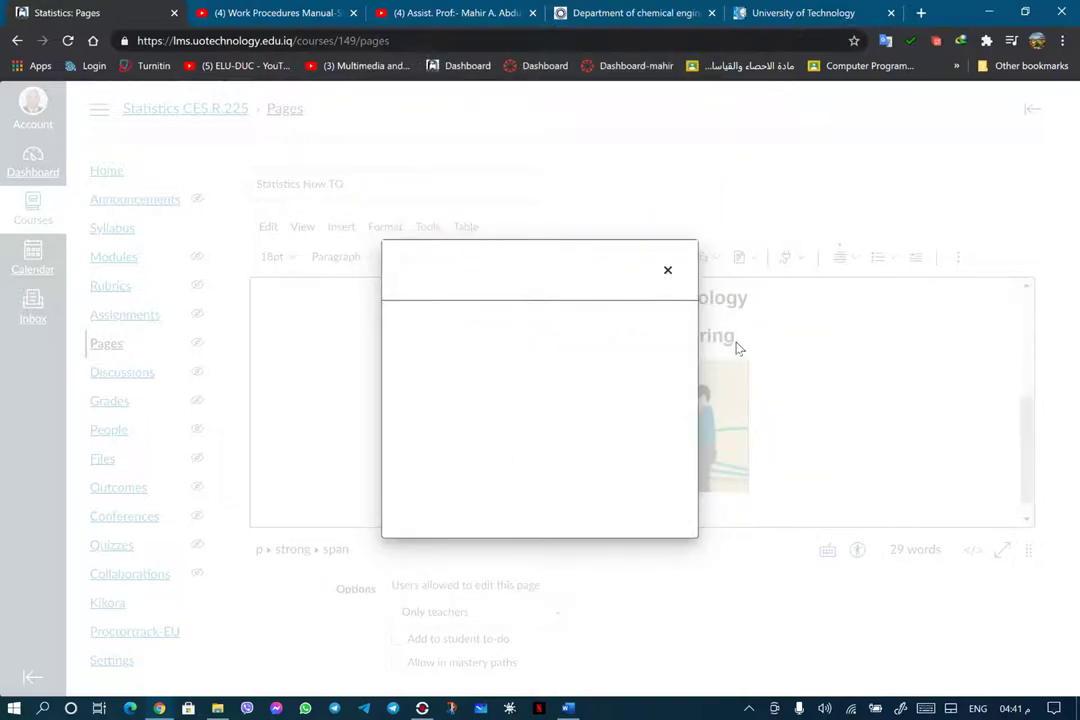
# Examine the MathType math equation editor from the full app list and dismiss it without inserting an equation
pyautogui.click(790, 257)
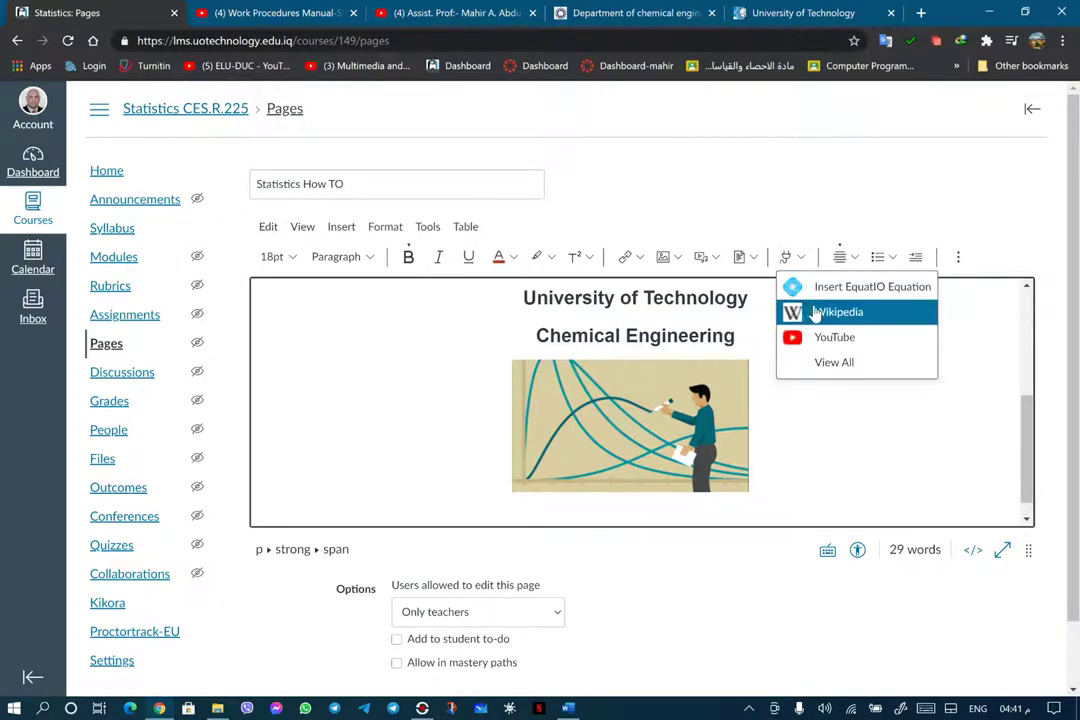
pyautogui.click(845, 362)
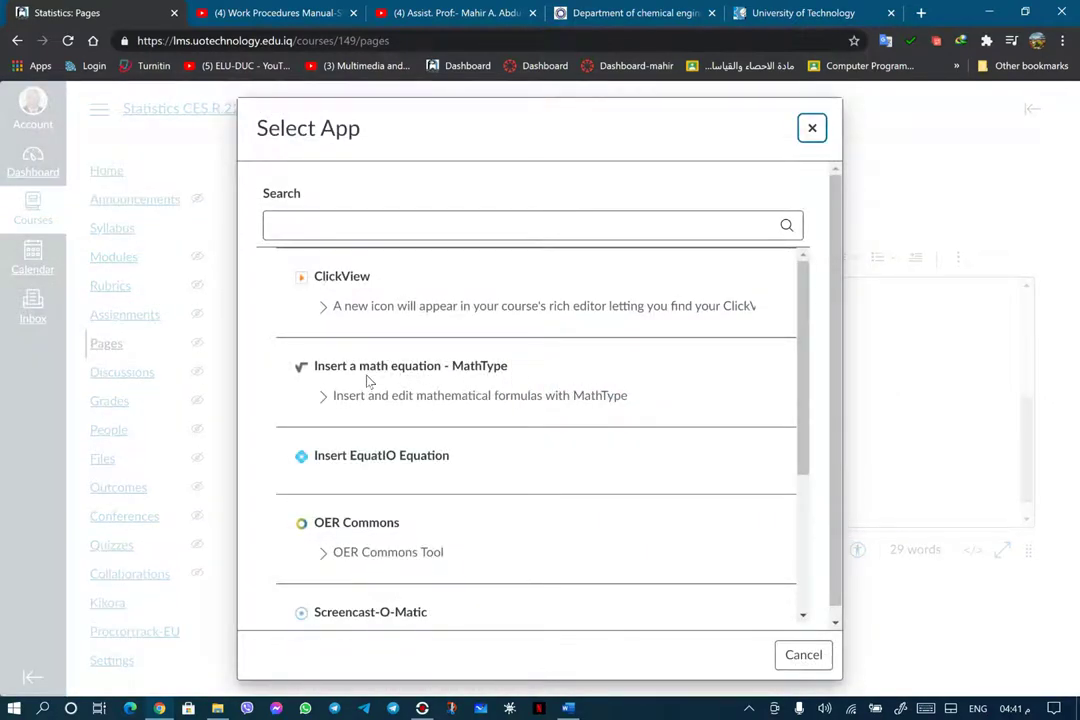
pyautogui.click(441, 397)
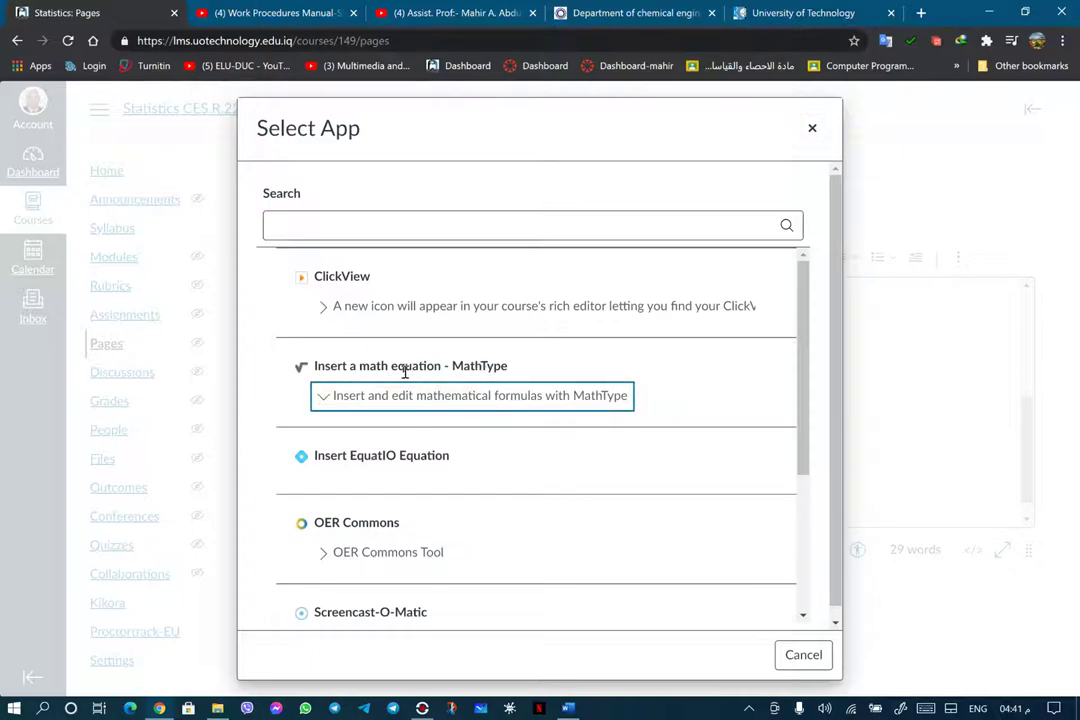
pyautogui.click(404, 367)
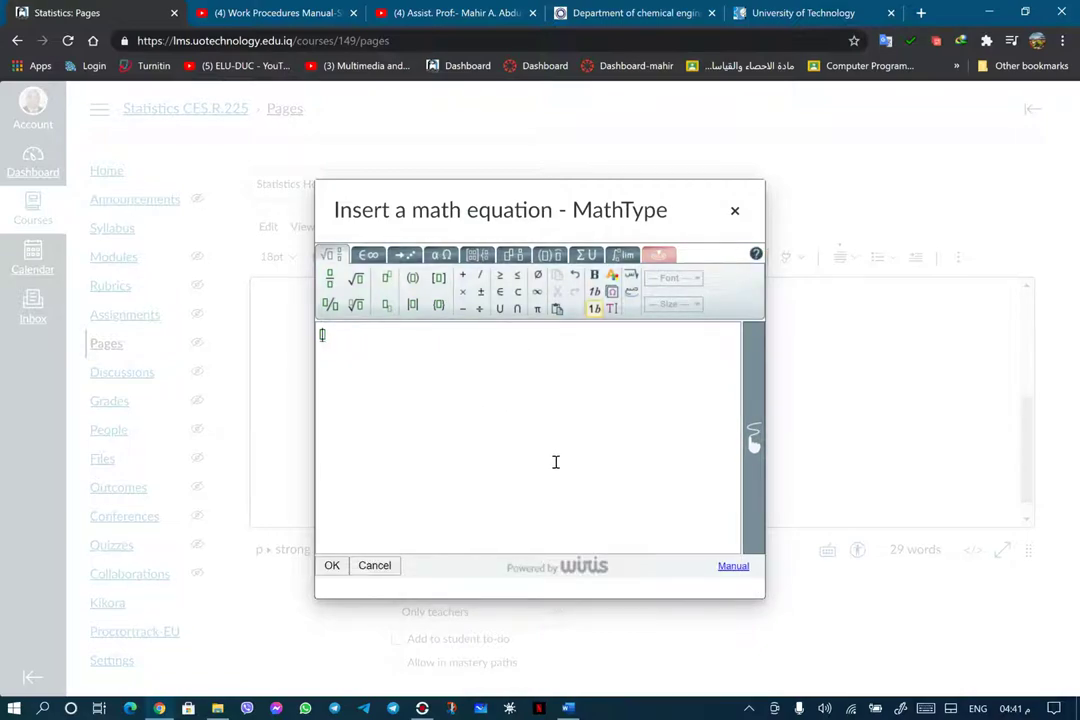
pyautogui.click(735, 213)
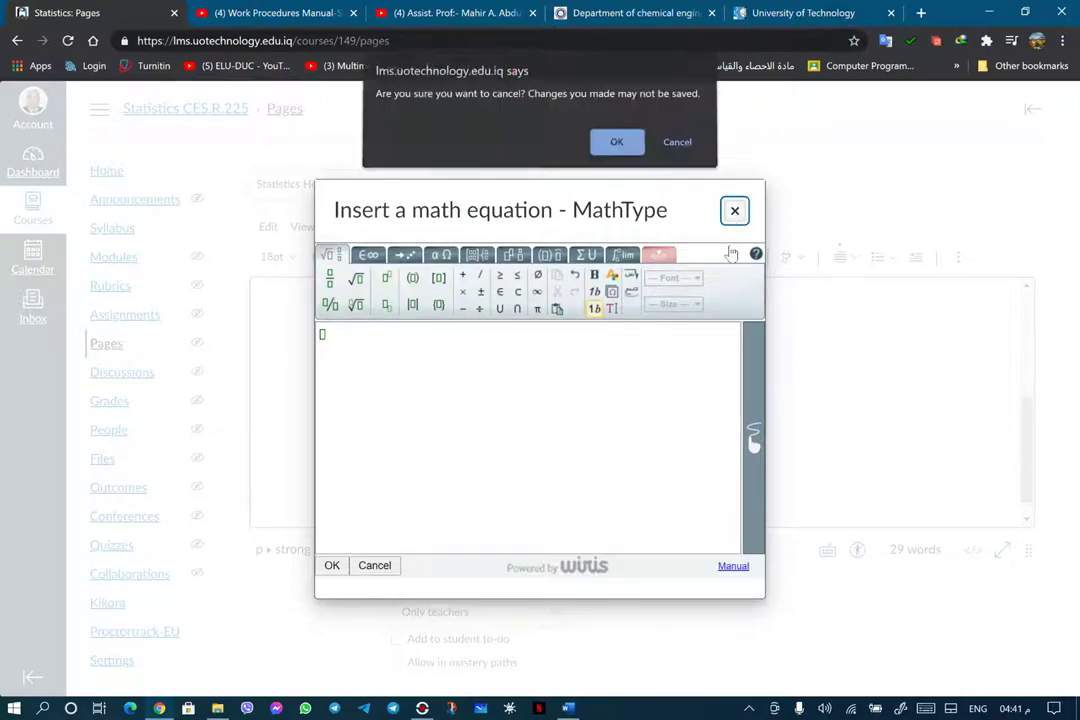
pyautogui.click(618, 143)
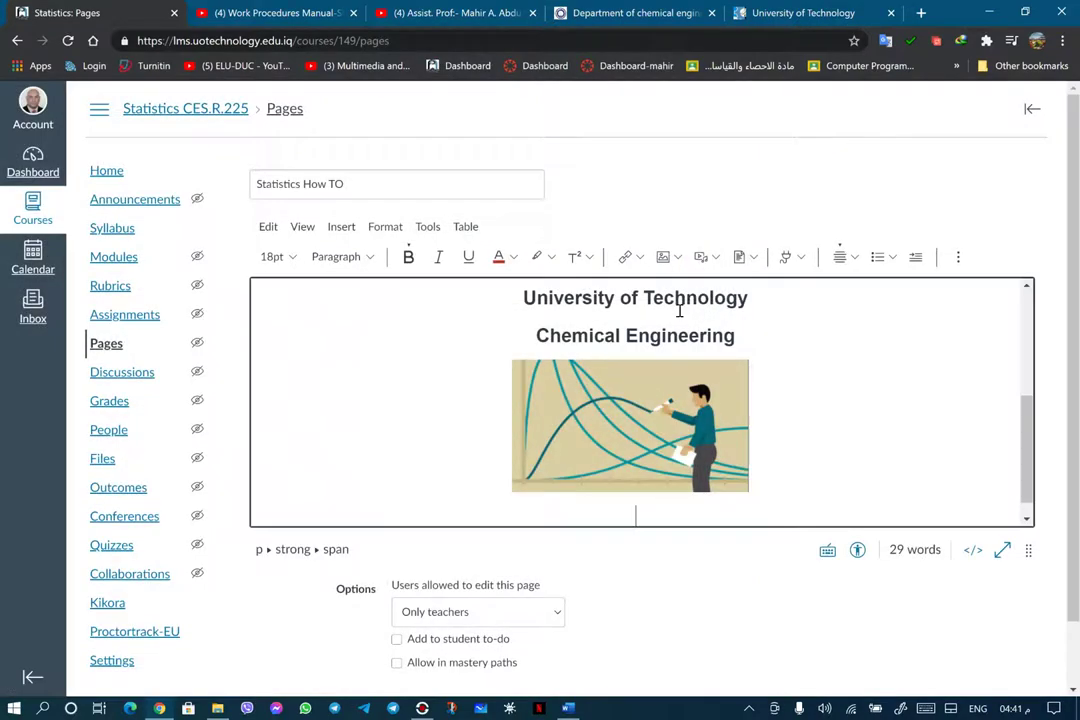
# Search the external YouTube app for "hello" and embed the "Hello Hello! Can You Clap Your Hands?" video below the curve-drawing image
pyautogui.click(800, 262)
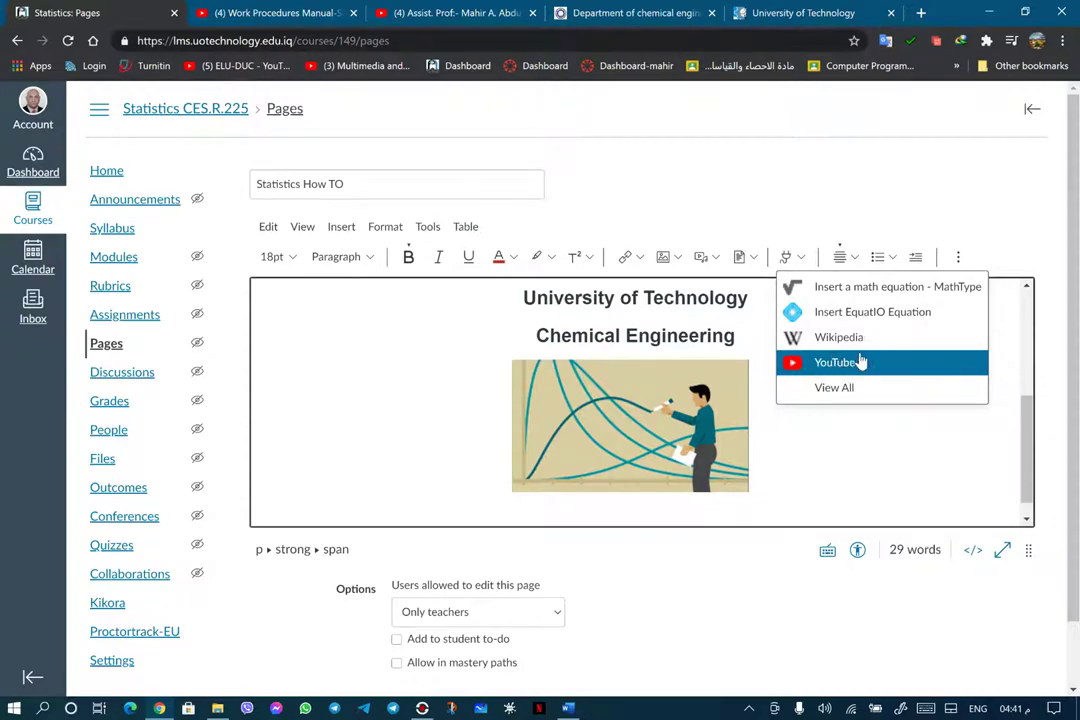
pyautogui.click(831, 366)
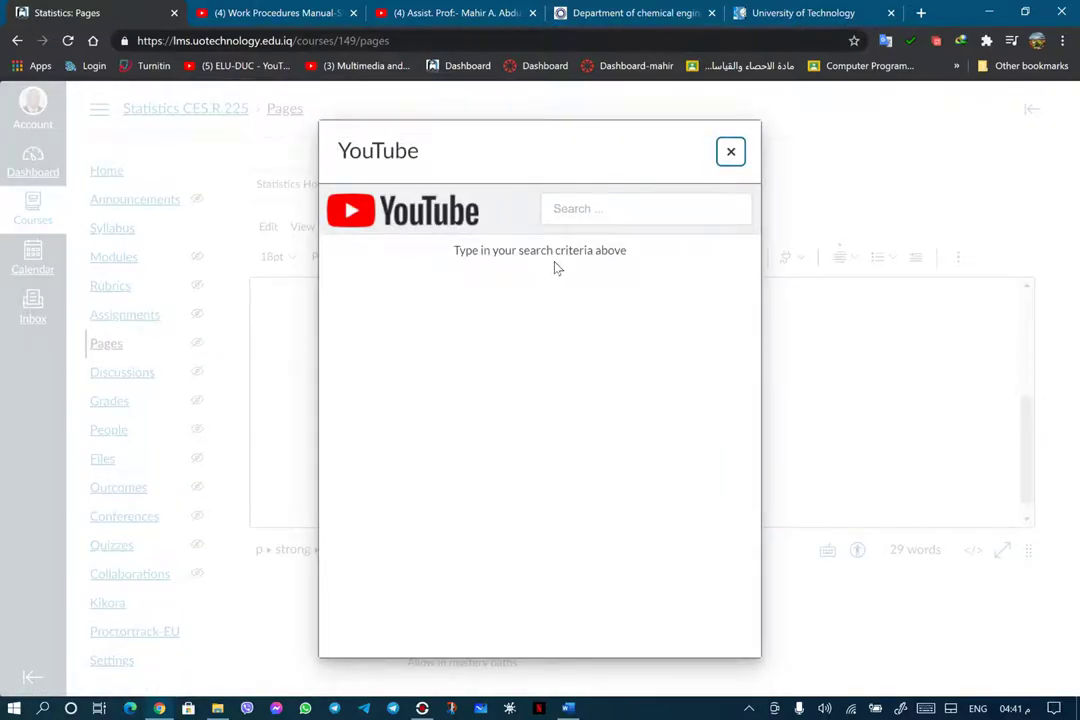
pyautogui.click(567, 209)
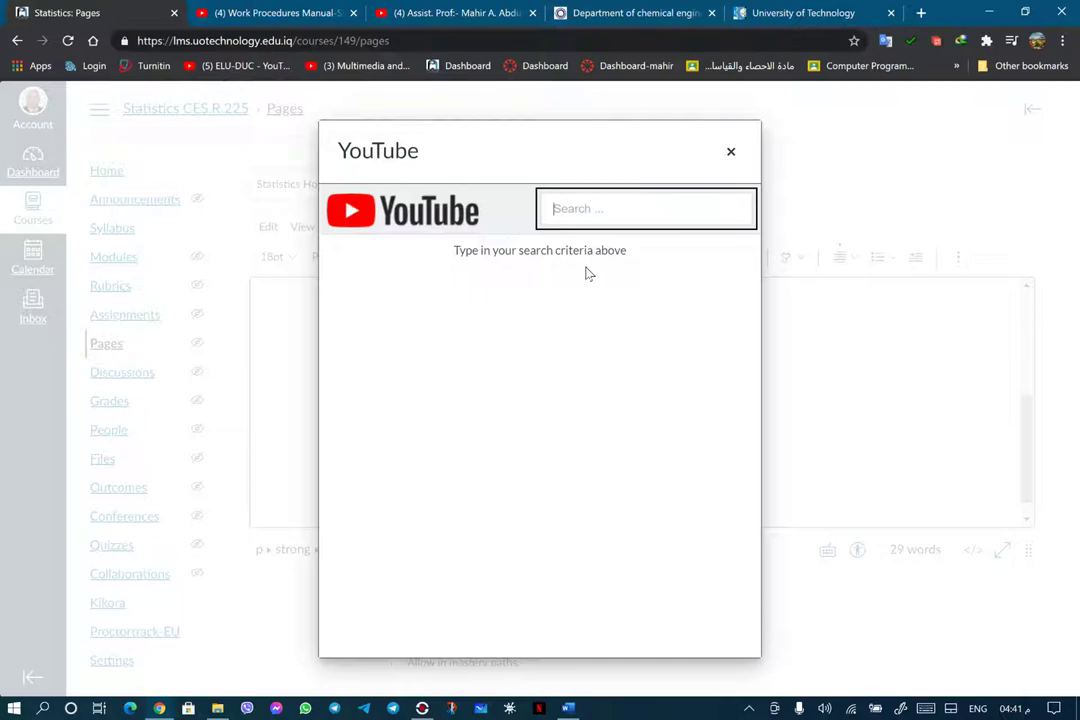
pyautogui.write('hello')
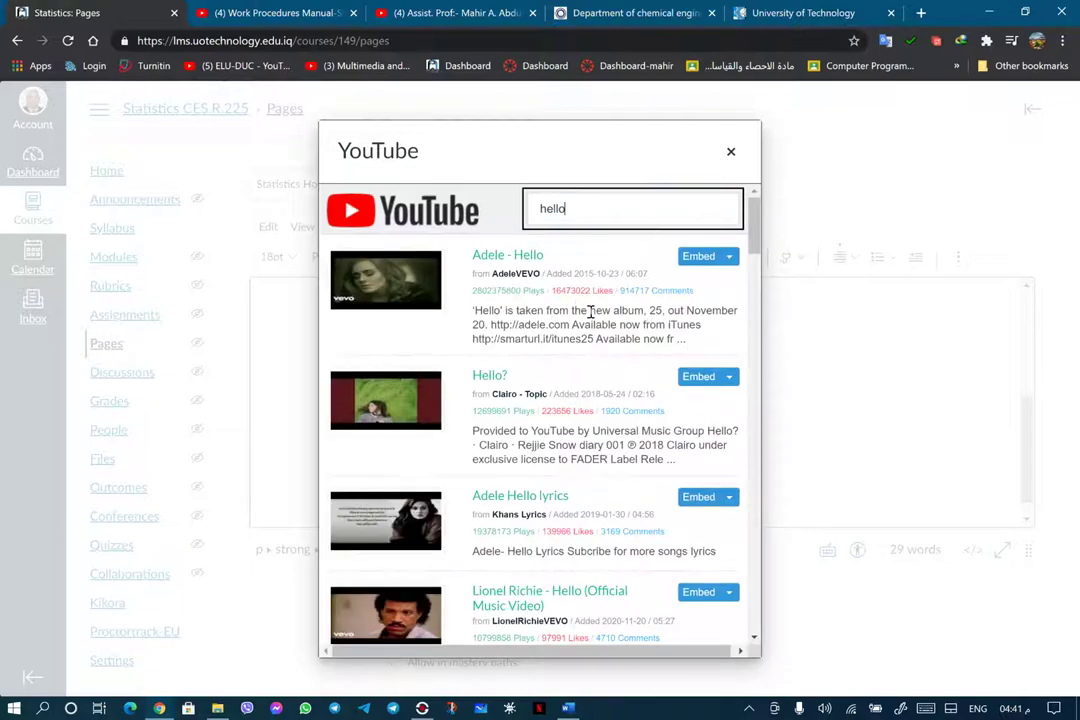
pyautogui.scroll(-8, 590, 312)
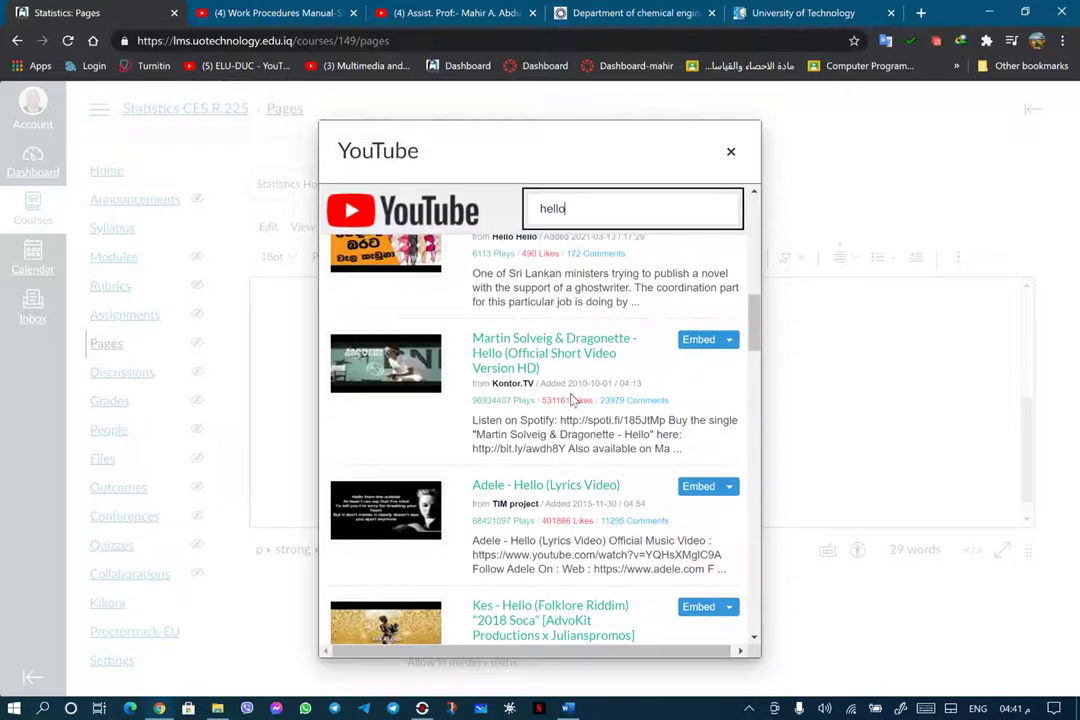
pyautogui.scroll(-5, 566, 400)
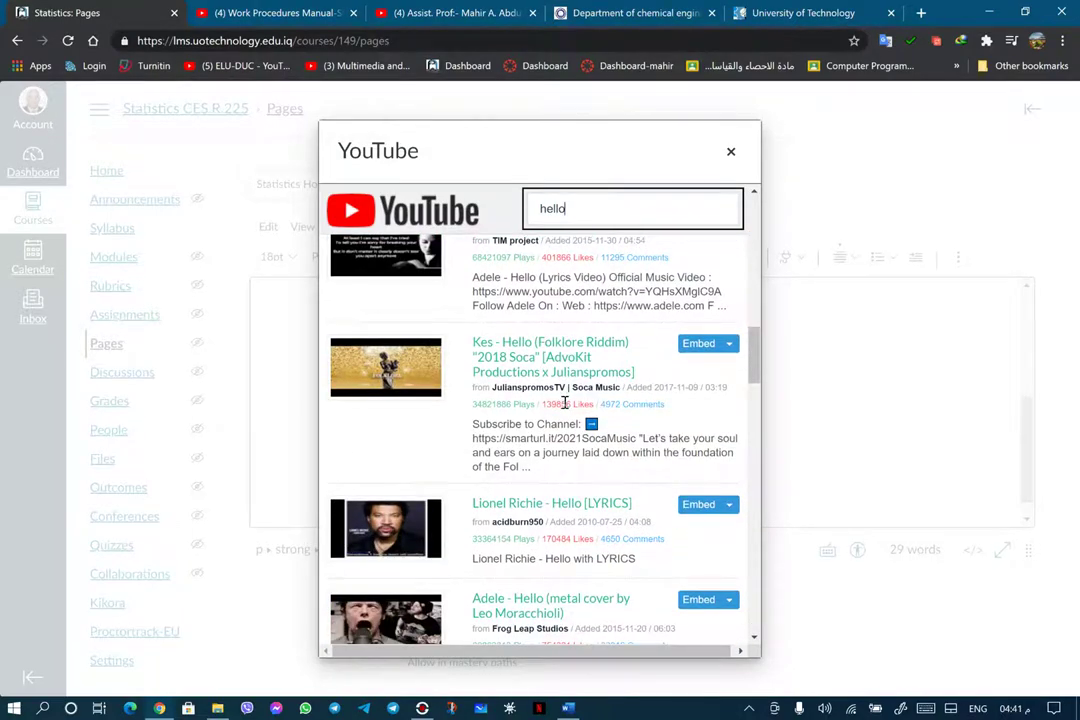
pyautogui.scroll(-20, 565, 402)
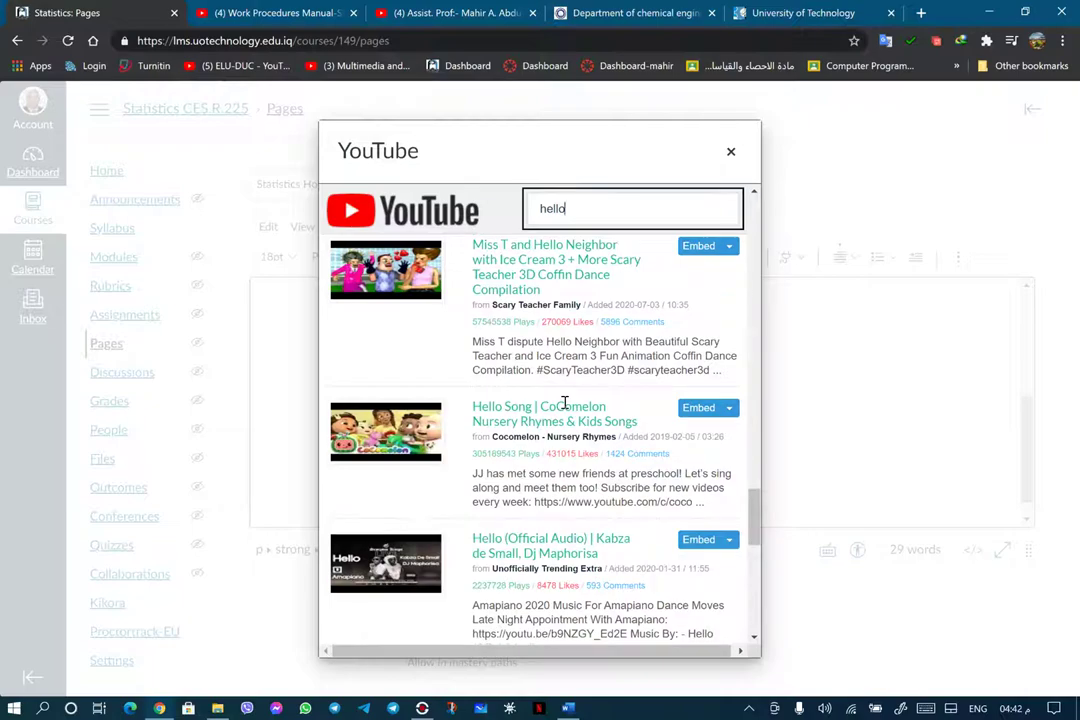
pyautogui.scroll(-8, 565, 402)
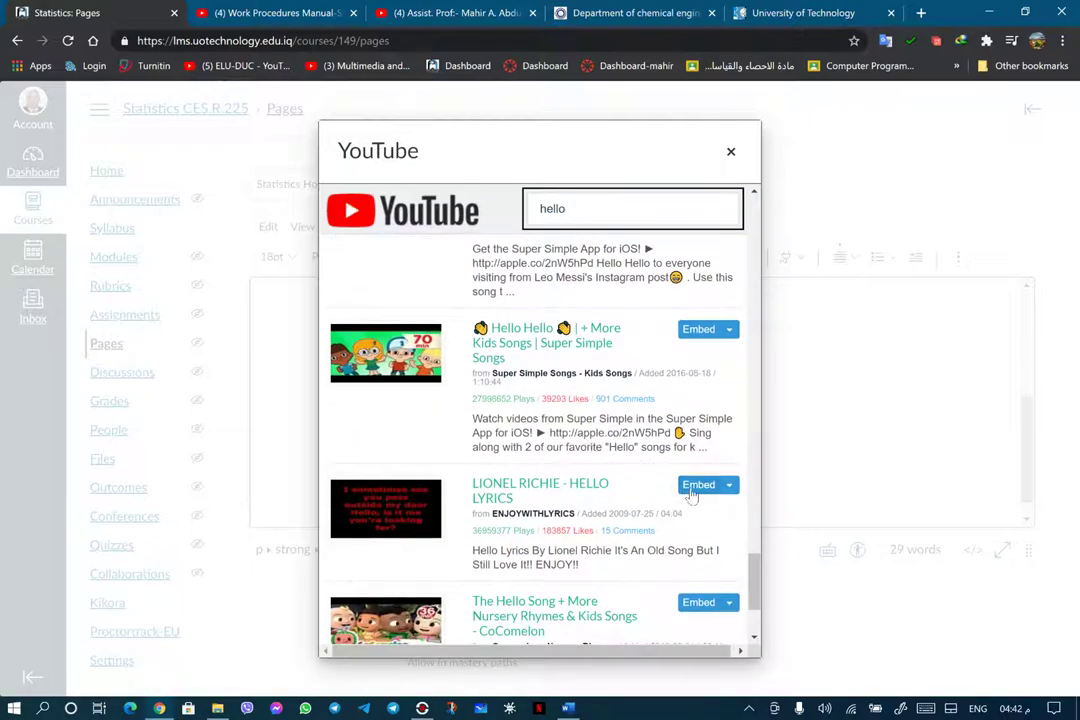
pyautogui.scroll(-1, 668, 523)
pyautogui.scroll(-2, 665, 520)
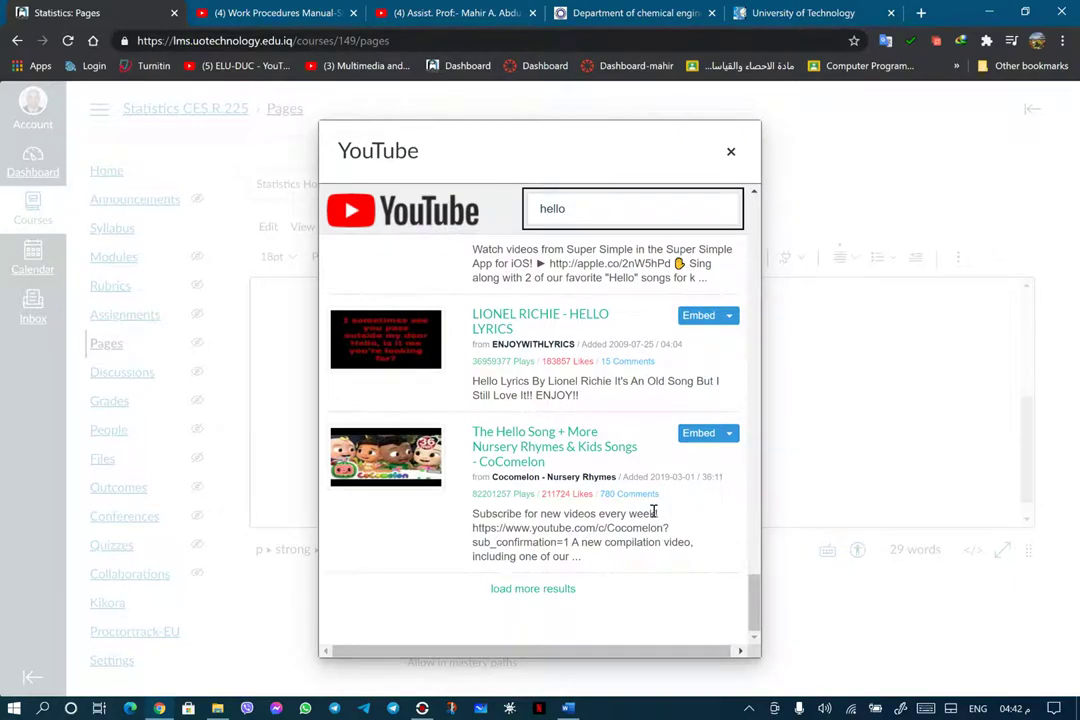
pyautogui.scroll(5, 633, 515)
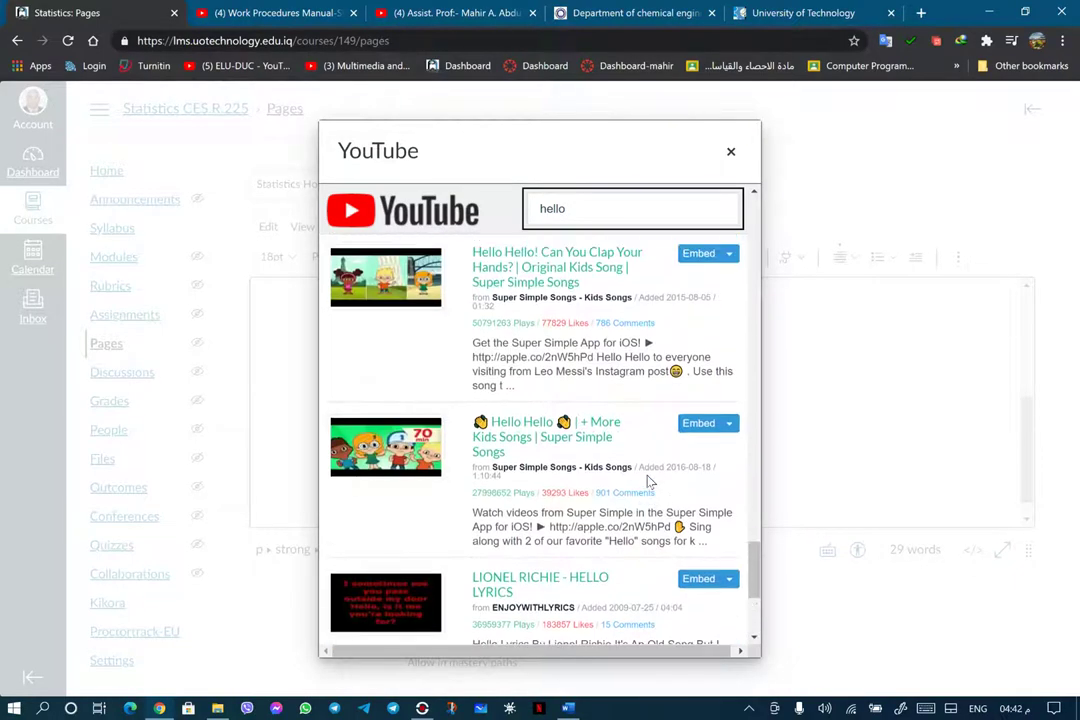
pyautogui.click(700, 256)
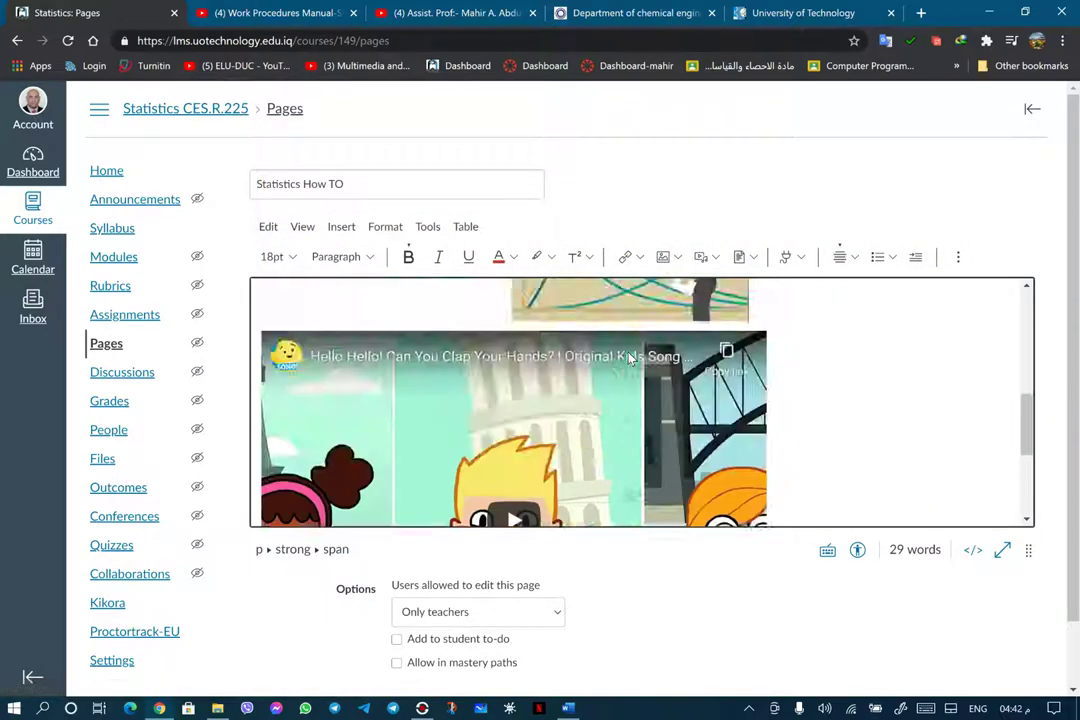
# Test playback of the embedded "Hello Hello!" video inside the editor and check its placement below the image
pyautogui.scroll(-10, 630, 358)
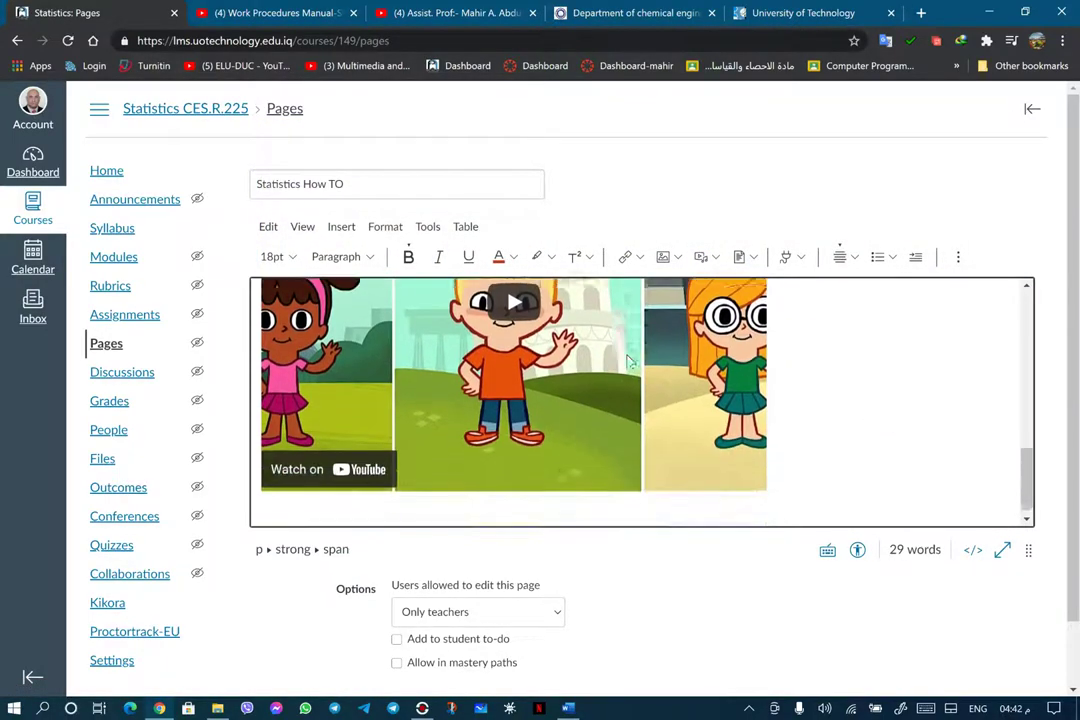
pyautogui.scroll(-1, 630, 360)
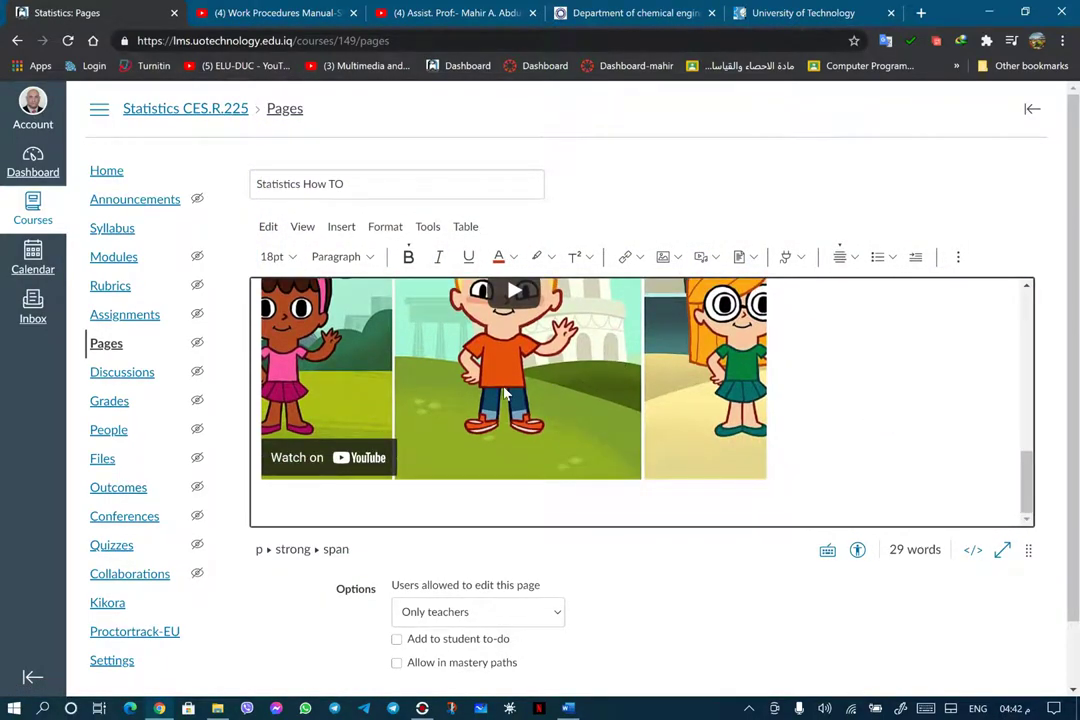
pyautogui.scroll(3, 505, 395)
pyautogui.scroll(-3, 520, 390)
pyautogui.click(530, 372)
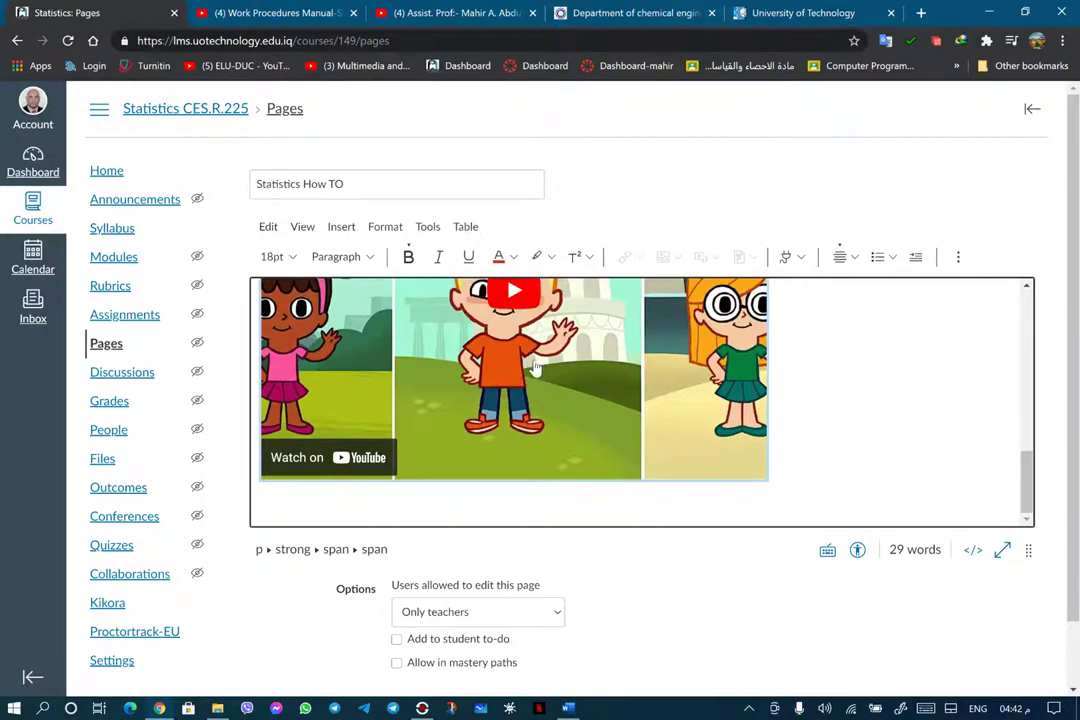
pyautogui.scroll(2, 537, 370)
pyautogui.scroll(-2, 530, 350)
pyautogui.scroll(1, 515, 302)
pyautogui.click(528, 371)
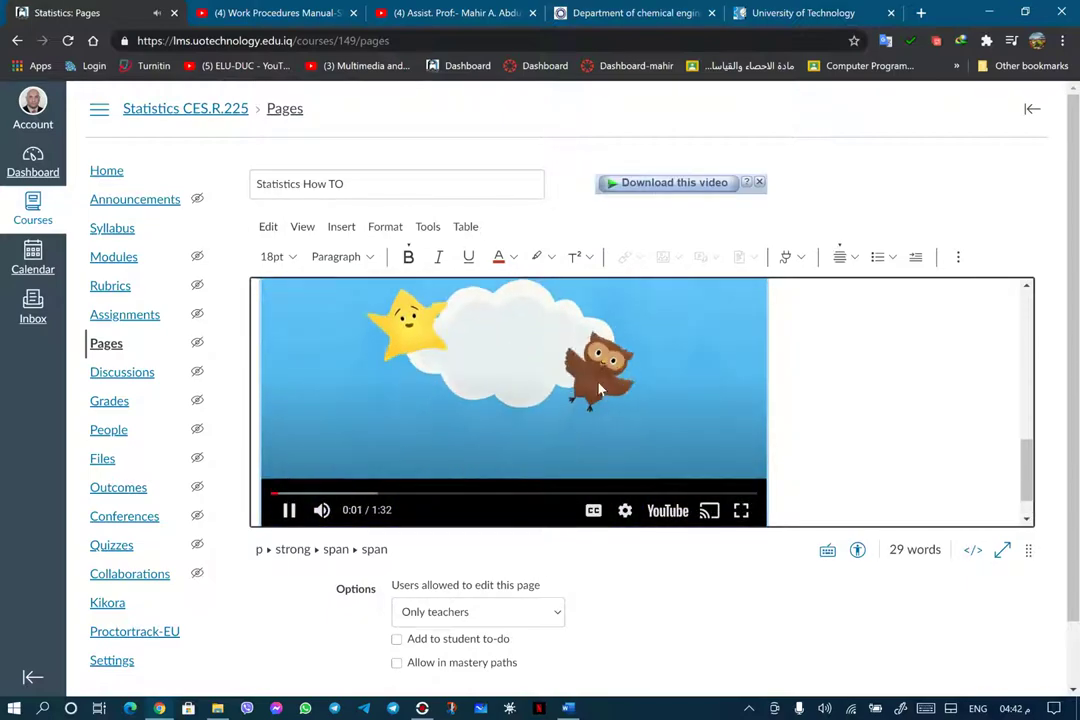
pyautogui.click(289, 510)
pyautogui.scroll(2, 506, 441)
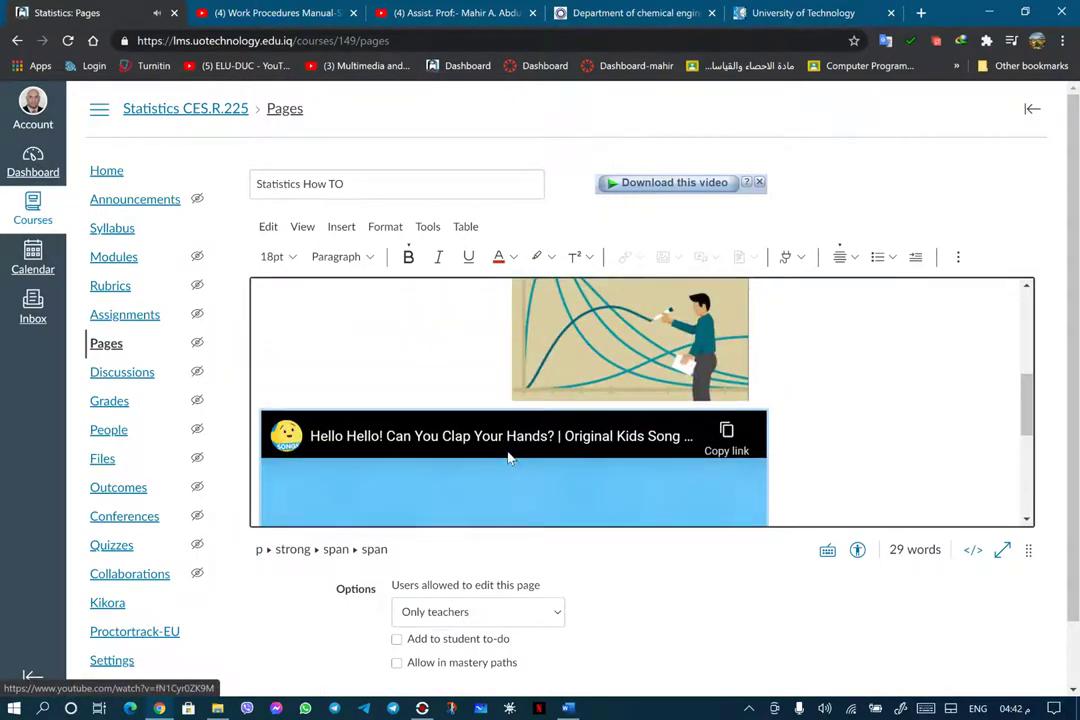
pyautogui.scroll(-2, 506, 470)
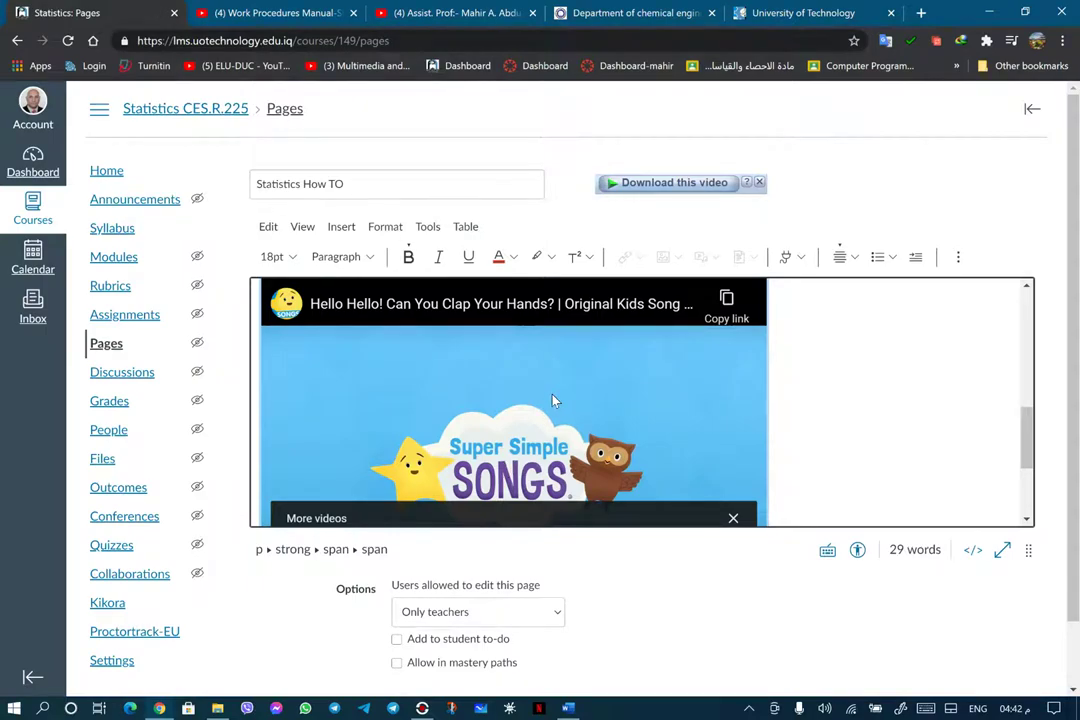
# Cut the embedded "Hello Hello!" video out of the page content
pyautogui.click(435, 381)
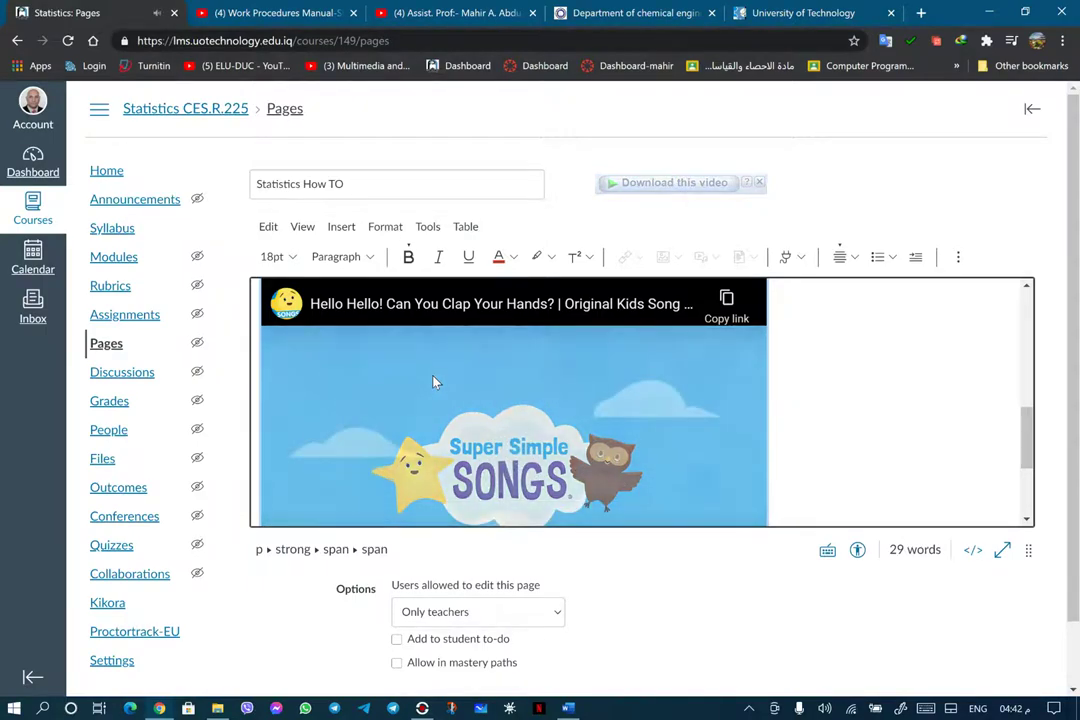
pyautogui.click(268, 226)
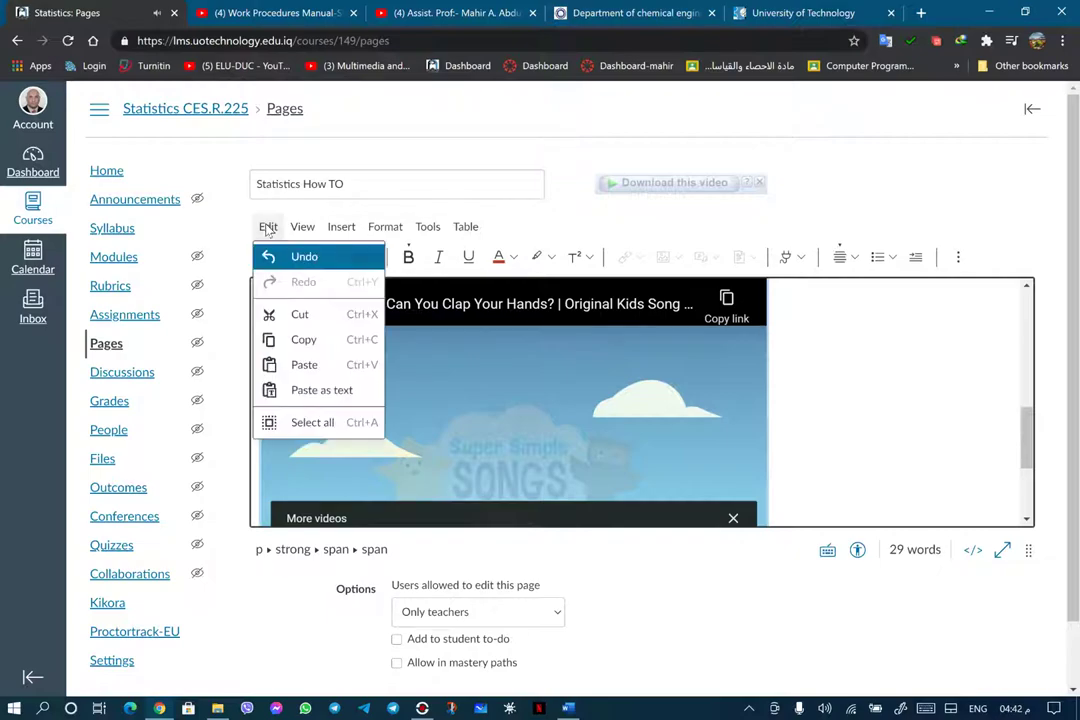
pyautogui.click(300, 316)
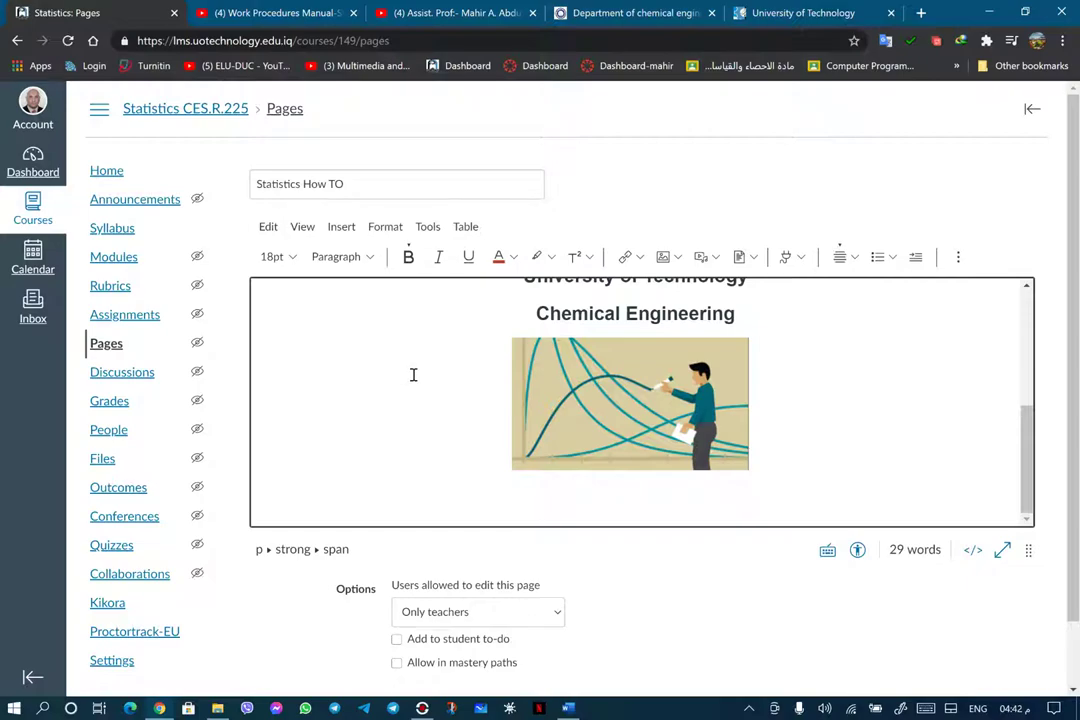
# Copy the web address of the "Work Procedures Manual-Statistics Laboratory Guide~1" YouTube video and return to the Canvas page editor
pyautogui.click(287, 14)
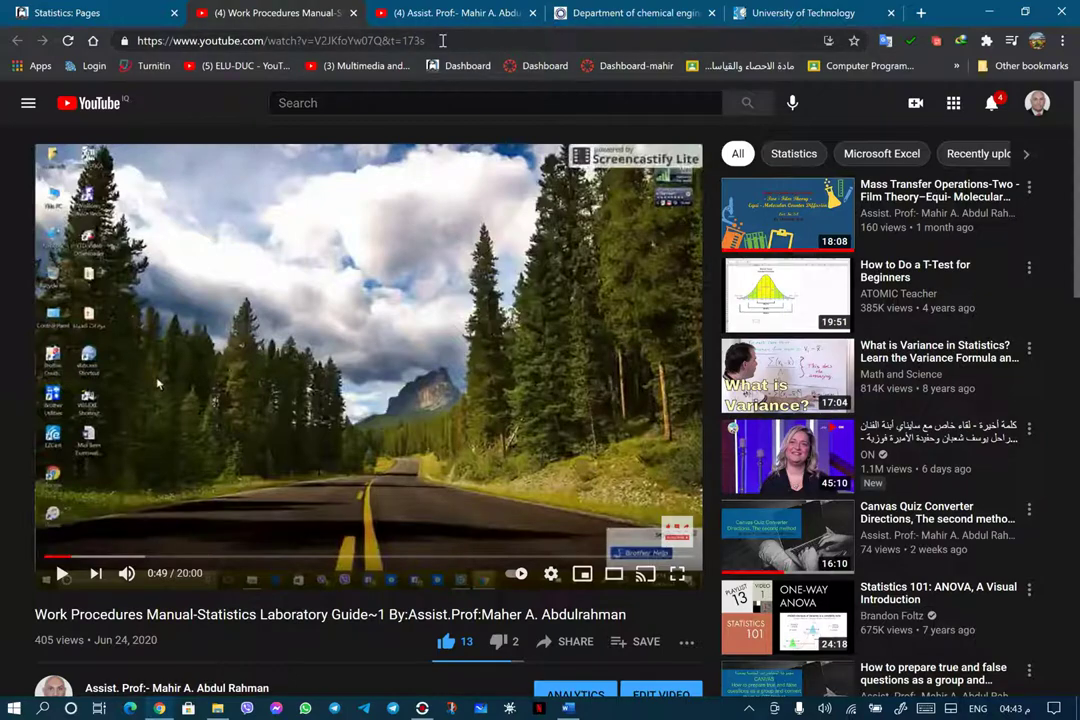
pyautogui.moveTo(442, 40); pyautogui.dragTo(152, 50)
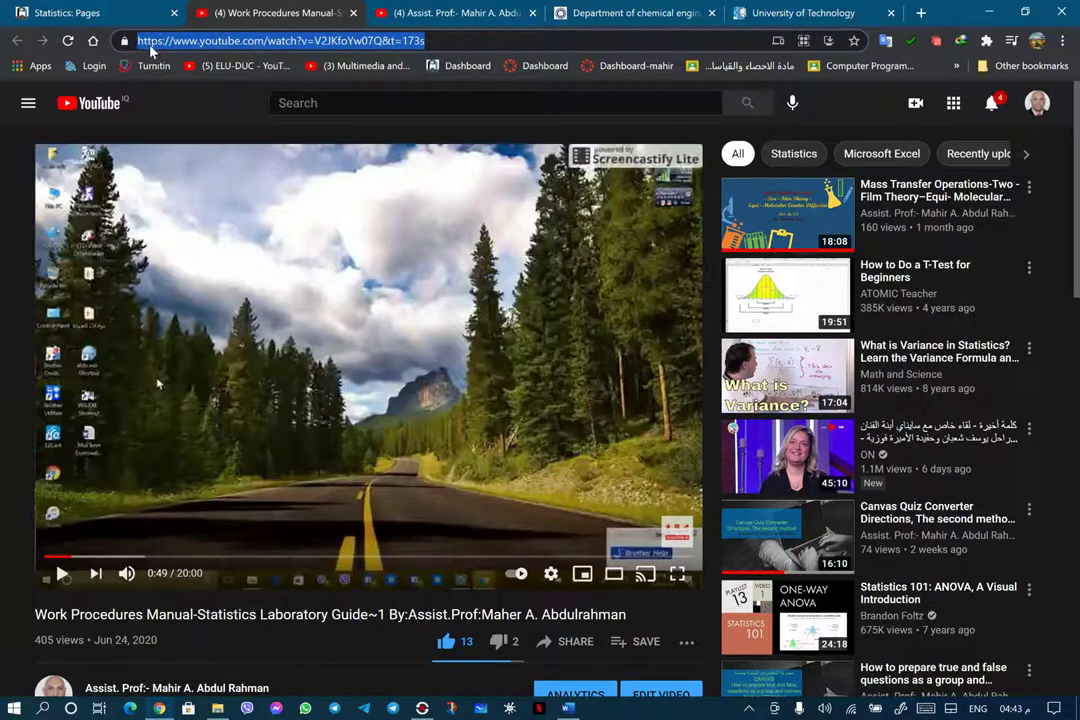
pyautogui.rightClick(152, 34)
pyautogui.click(196, 129)
pyautogui.click(104, 15)
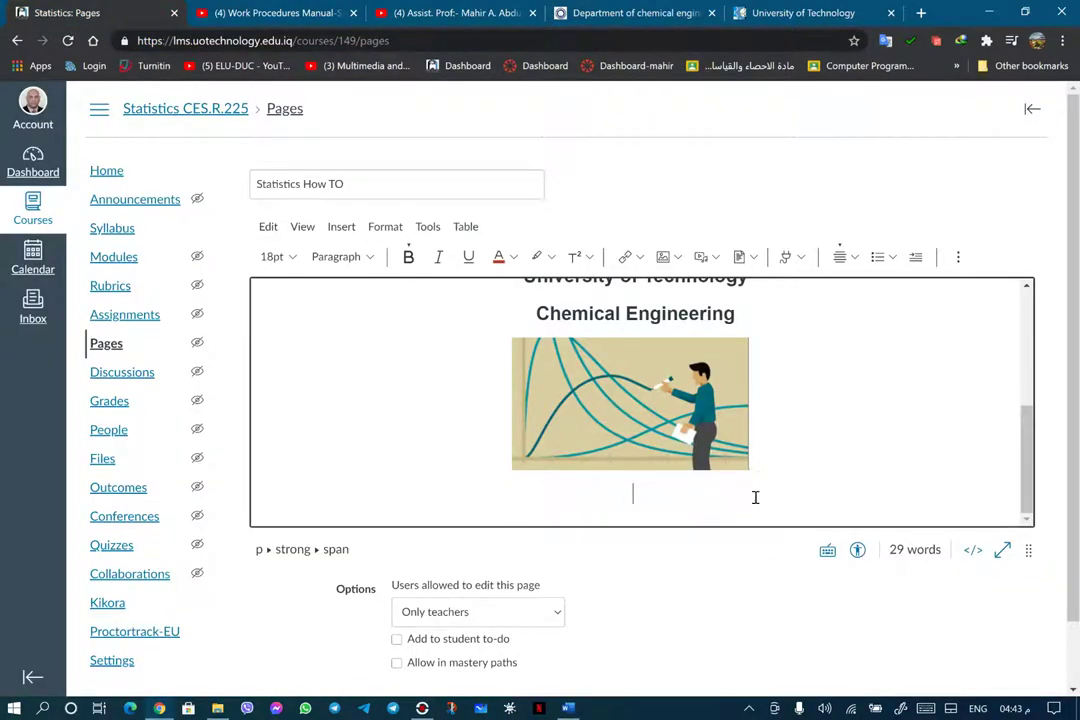
# Start an external link on the empty line below the curve-drawing image, with the copied YouTube address as its target
pyautogui.click(640, 258)
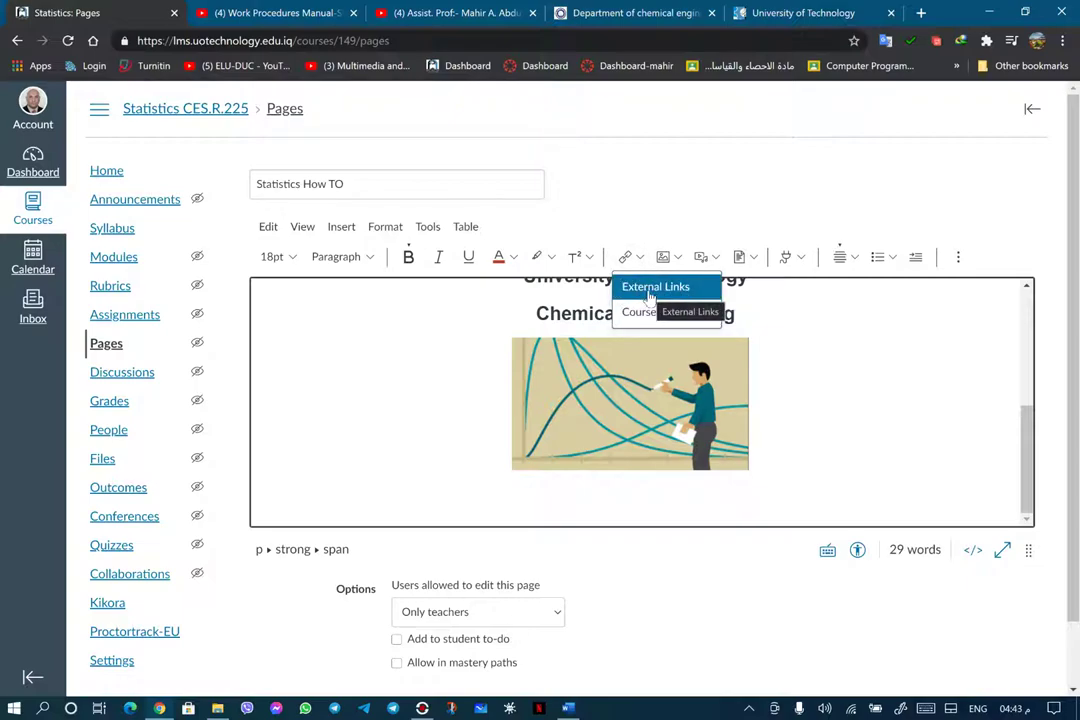
pyautogui.click(650, 292)
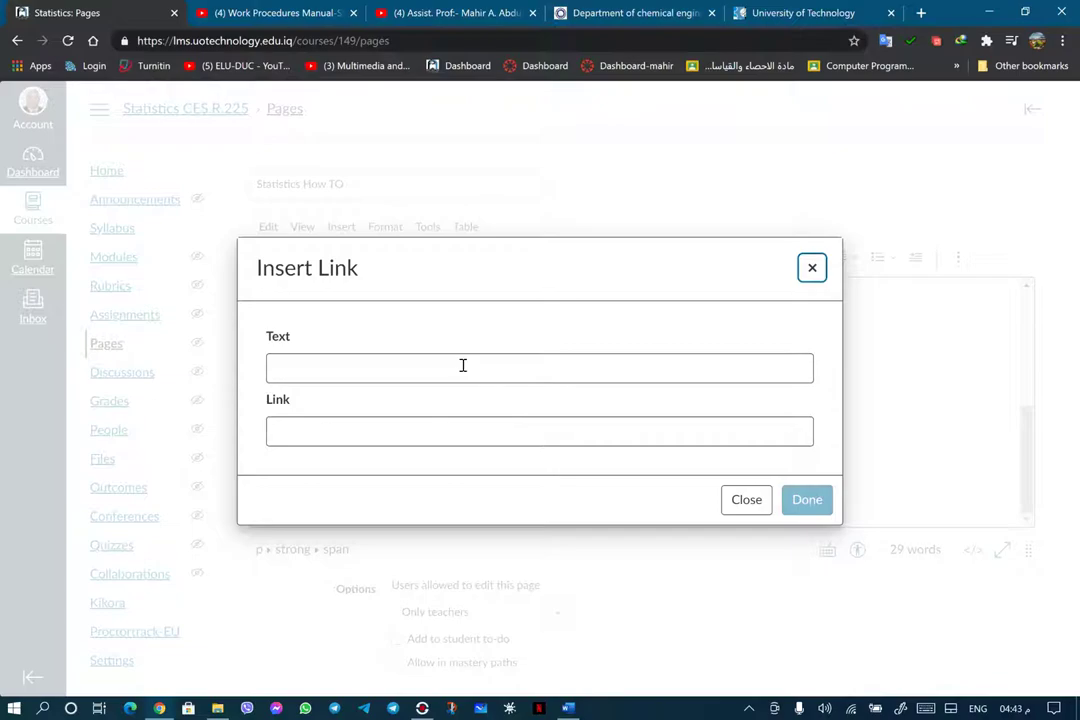
pyautogui.click(463, 366)
pyautogui.rightClick(468, 437)
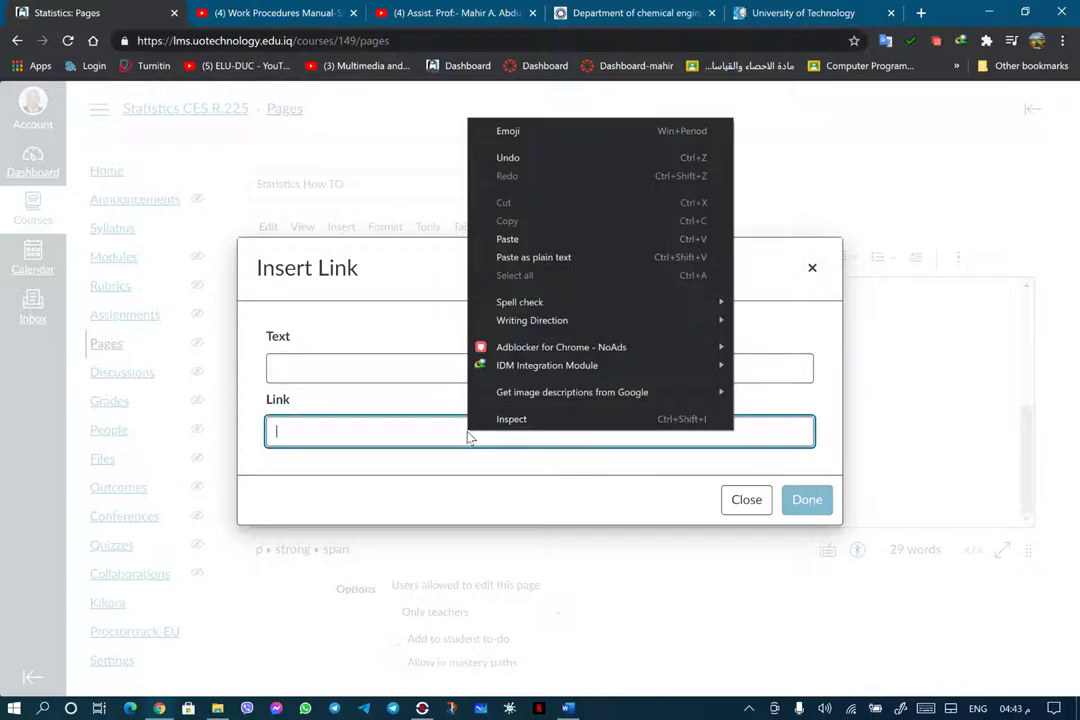
pyautogui.click(520, 241)
pyautogui.hotkey('ctrl', 'v')
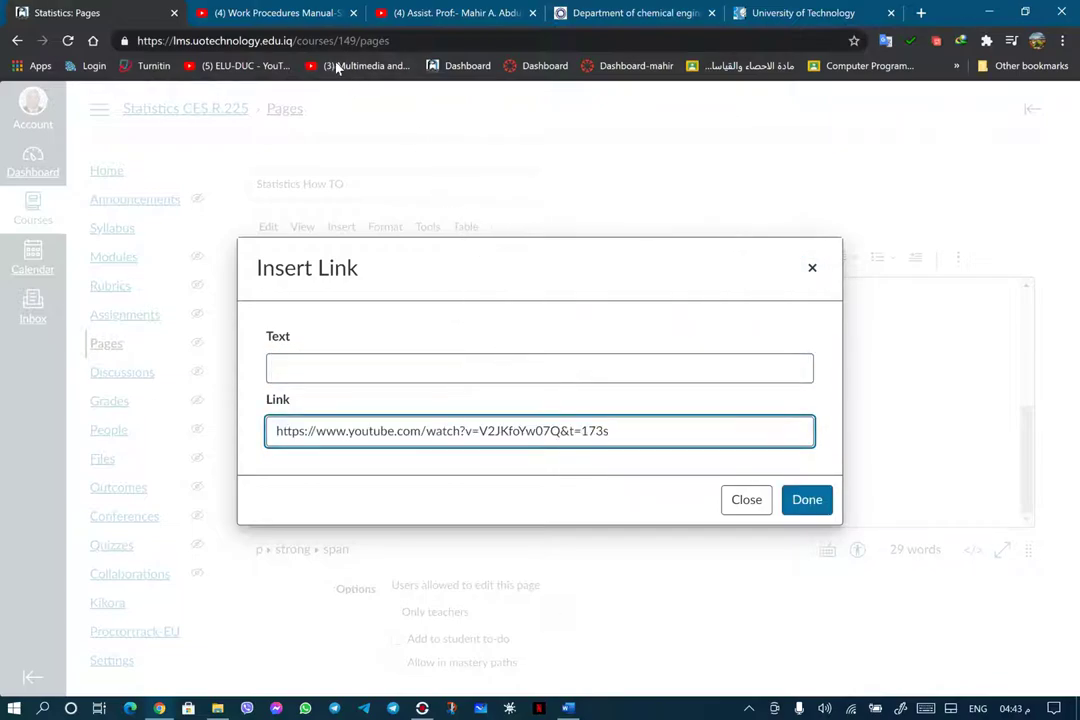
# Use the YouTube video's full title, "Work Procedures Manual-Statistics Laboratory Guide~1" with its author credit, as the link text and insert the link
pyautogui.click(294, 12)
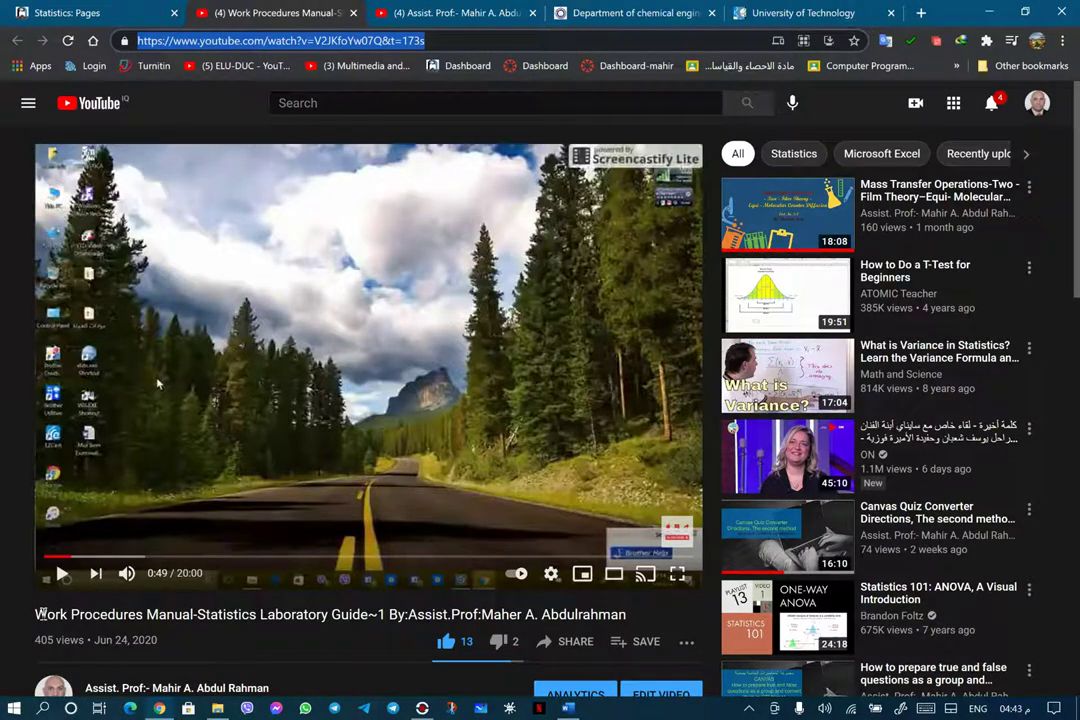
pyautogui.moveTo(35, 614); pyautogui.dragTo(630, 622)
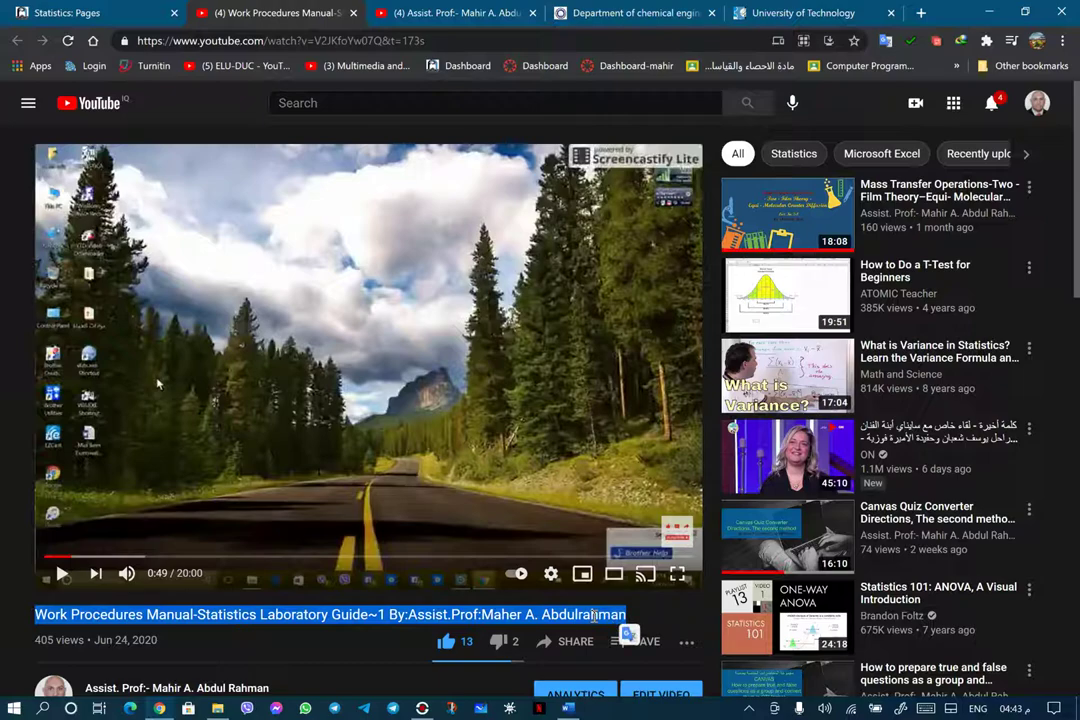
pyautogui.rightClick(628, 624)
pyautogui.click(630, 452)
pyautogui.click(80, 13)
pyautogui.click(370, 375)
pyautogui.rightClick(370, 375)
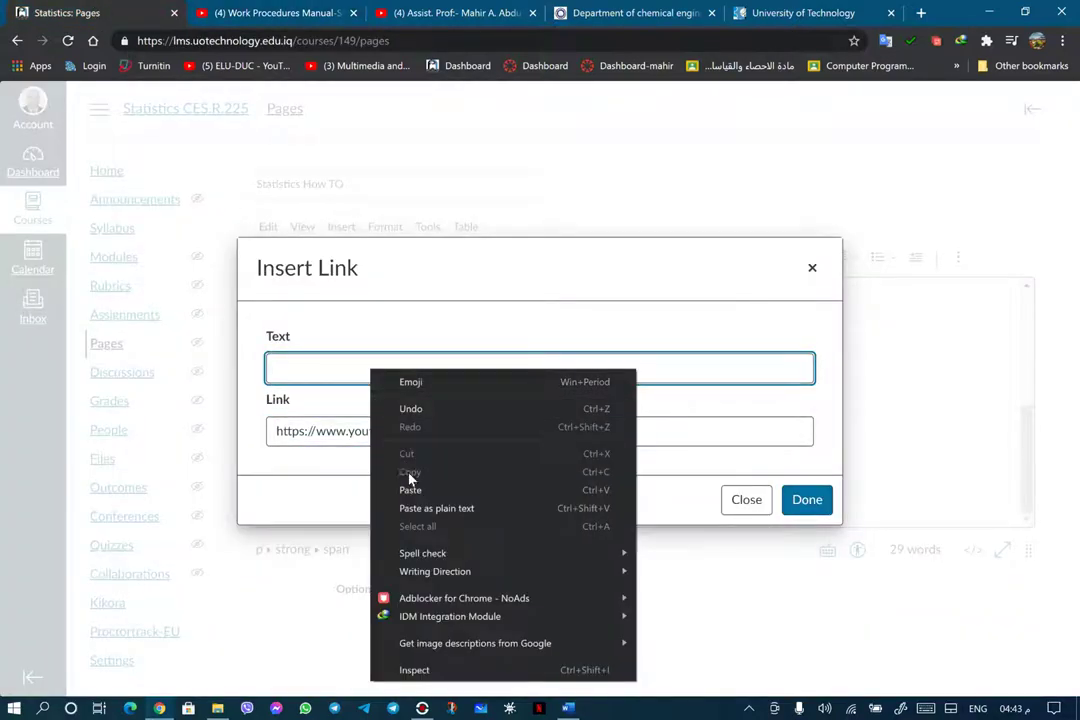
pyautogui.click(411, 485)
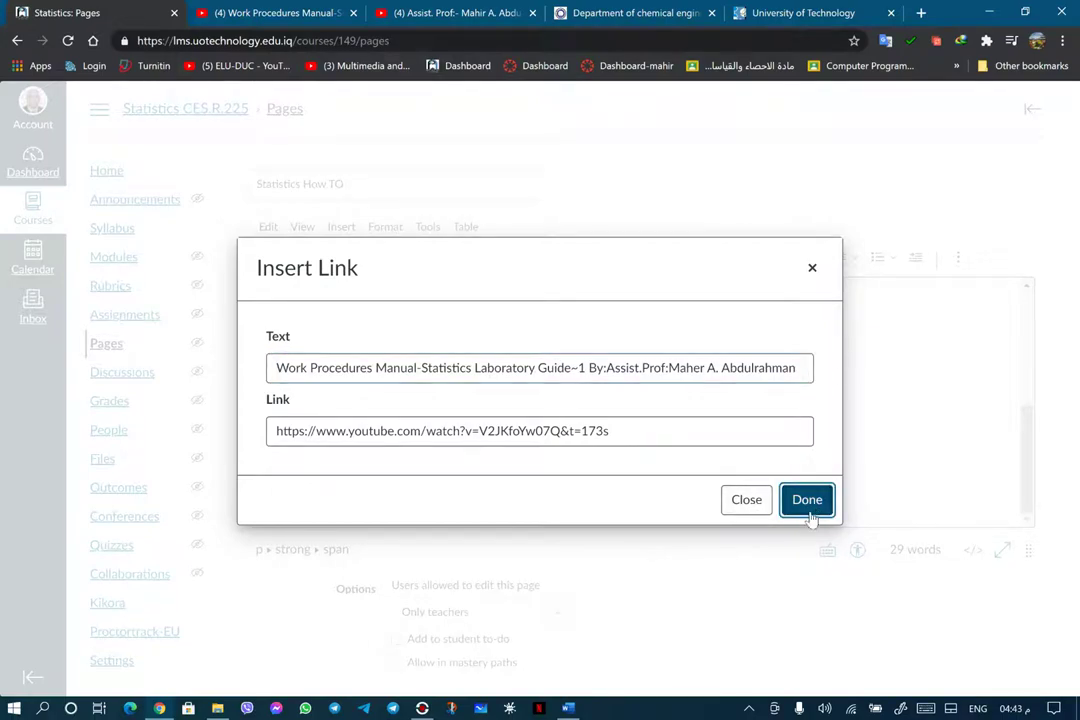
pyautogui.click(806, 500)
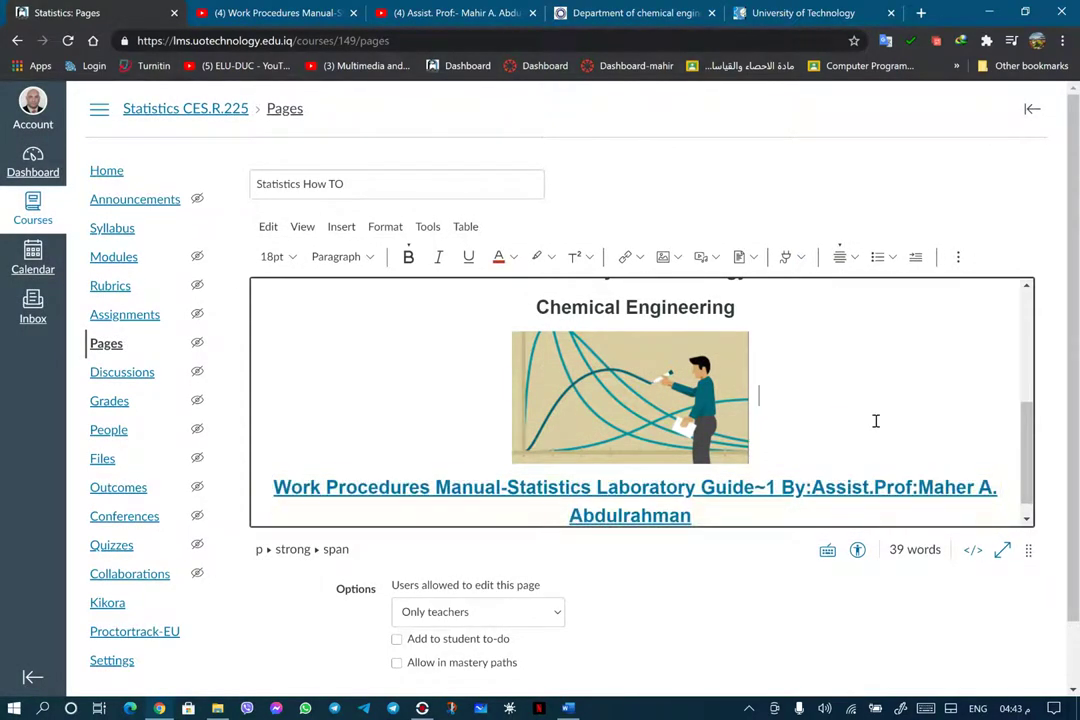
# Check the options of the inserted video link and place the cursor at the end of its text
pyautogui.scroll(-1, 866, 429)
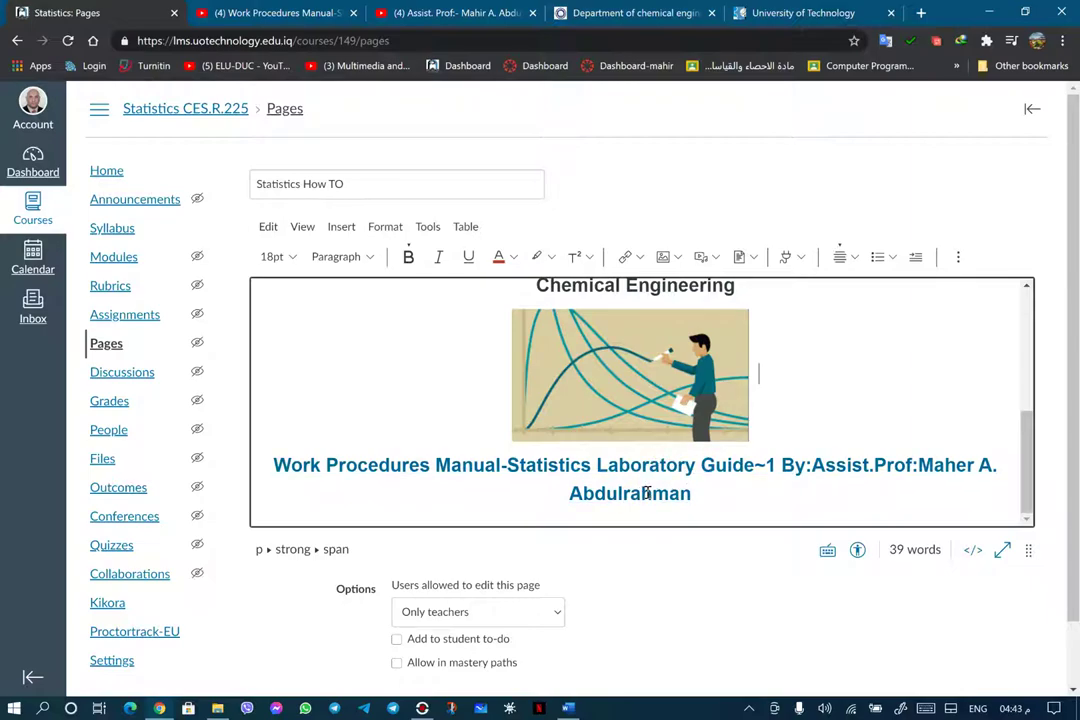
pyautogui.click(658, 468)
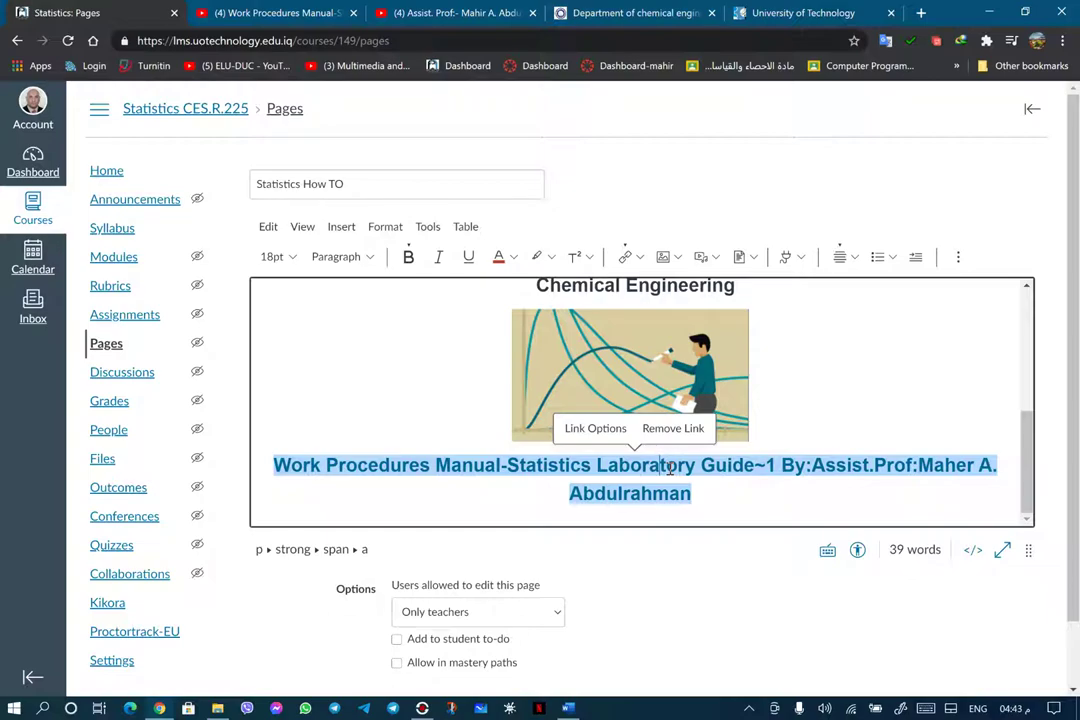
pyautogui.click(704, 510)
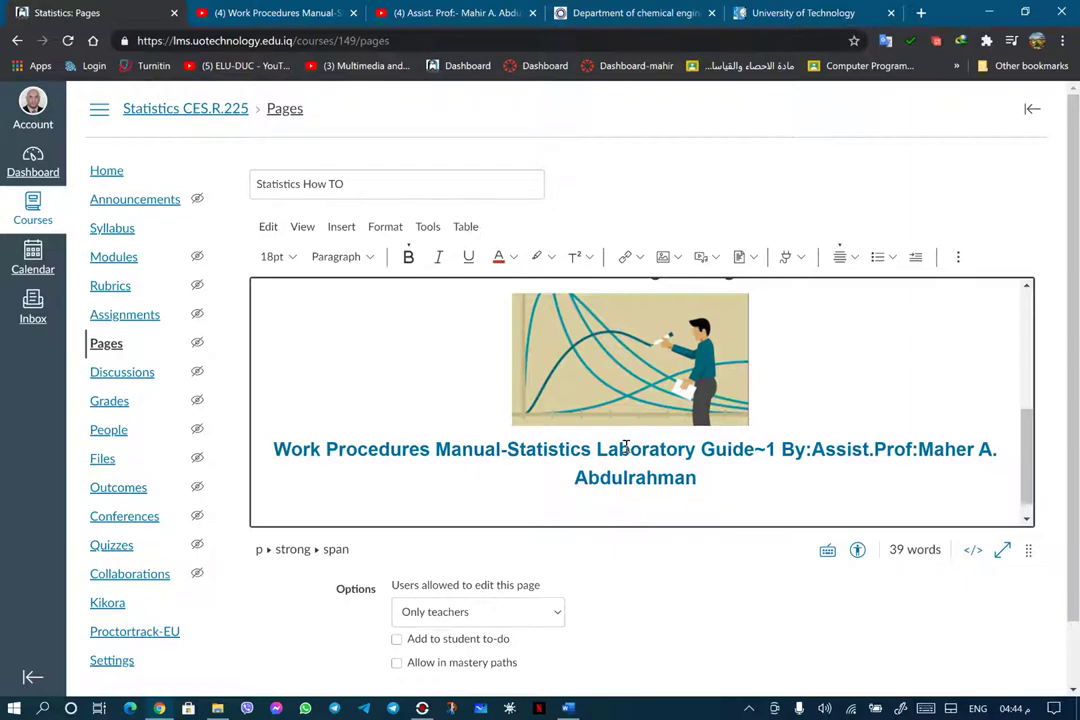
# Copy the embed code of the "Work Procedures Manual-Statistics Laboratory Guide~1" YouTube video and return to the Canvas page editor
pyautogui.click(272, 12)
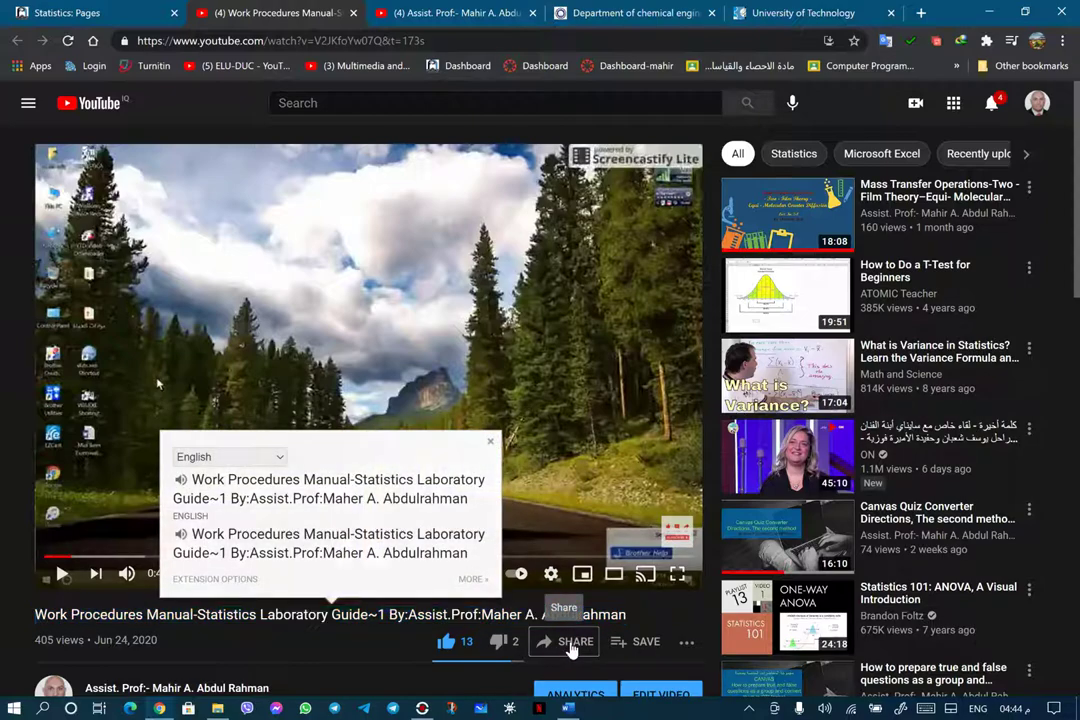
pyautogui.click(563, 643)
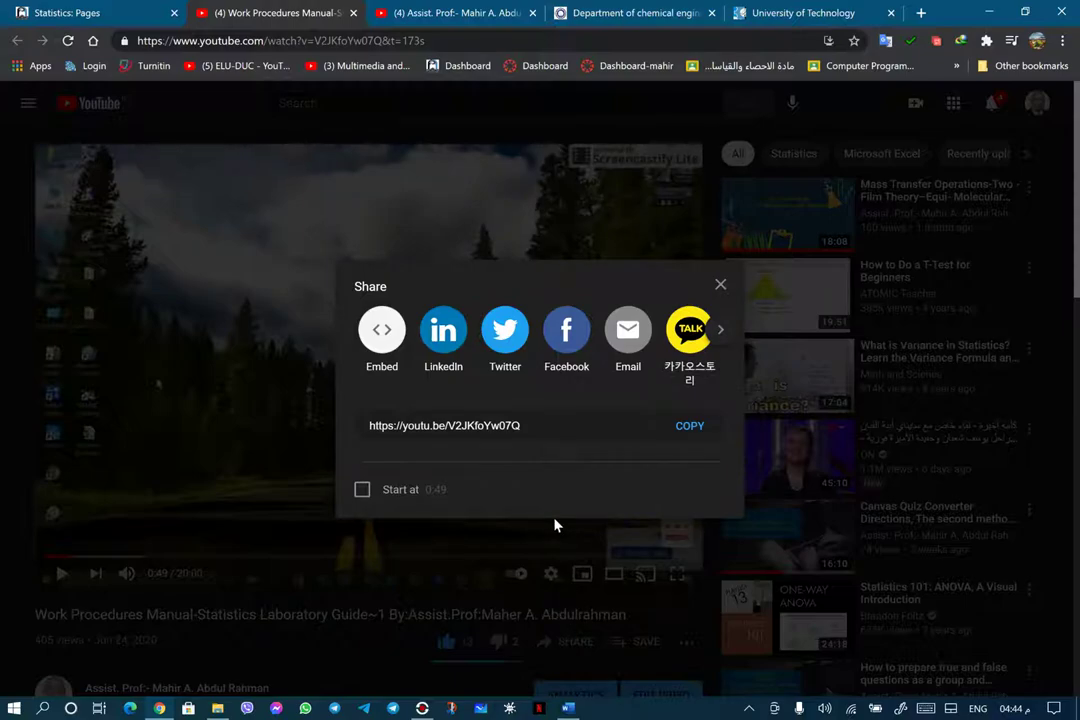
pyautogui.click(382, 338)
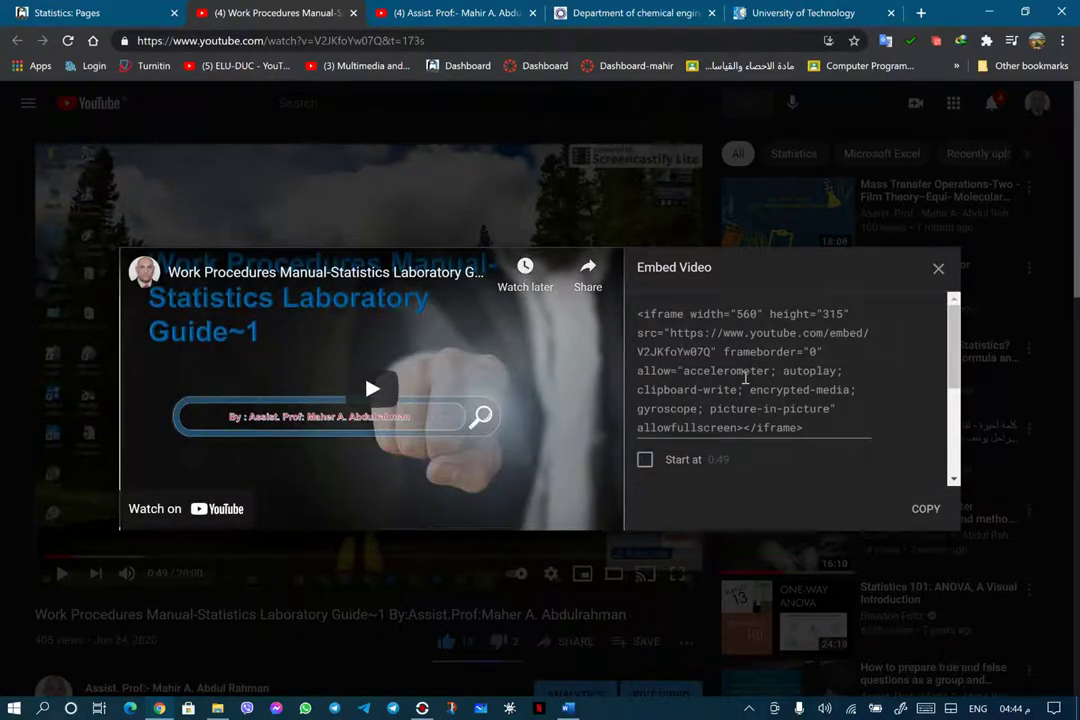
pyautogui.click(924, 510)
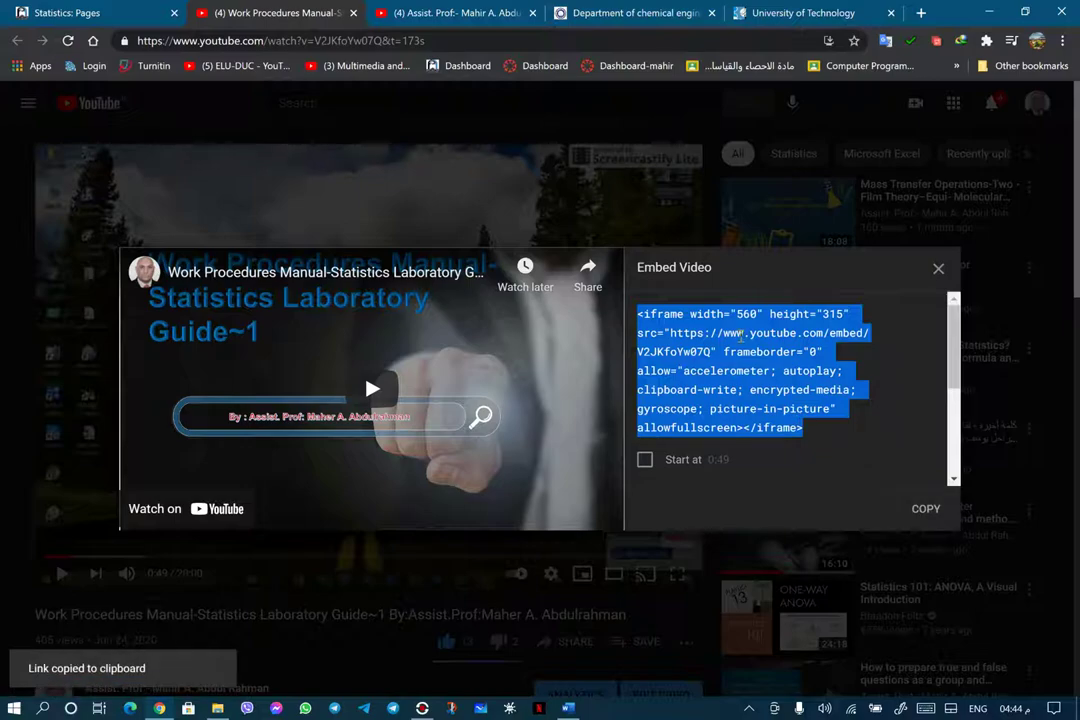
pyautogui.click(938, 268)
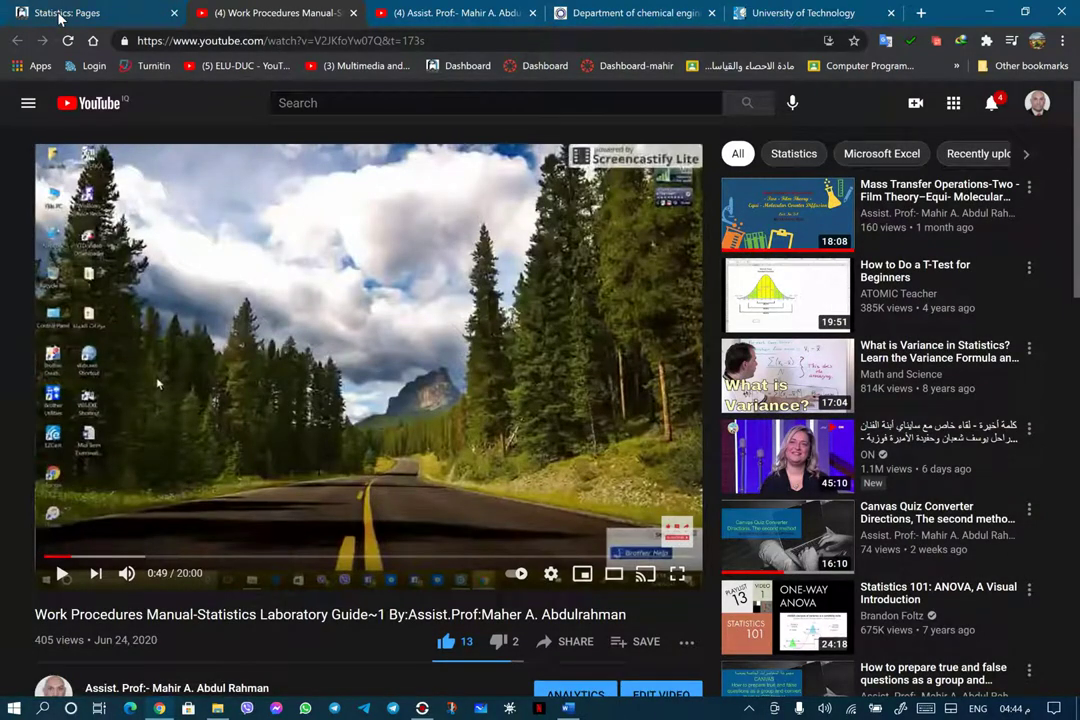
pyautogui.click(46, 10)
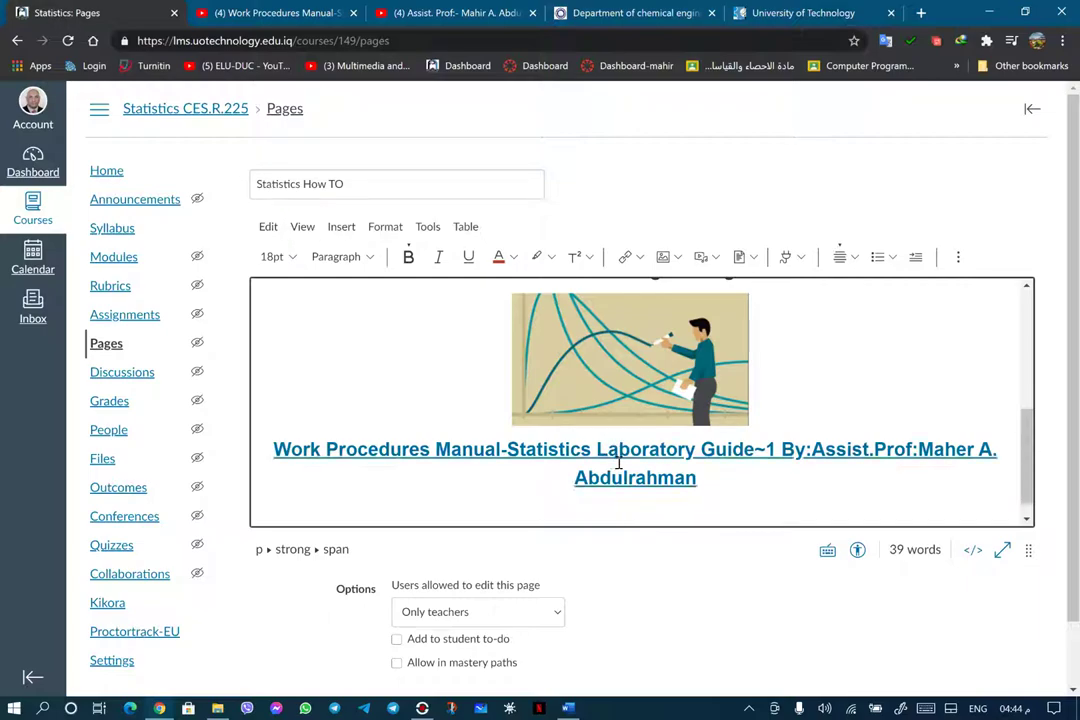
# Embed the YouTube video below its title link using the copied iframe code
pyautogui.click(959, 258)
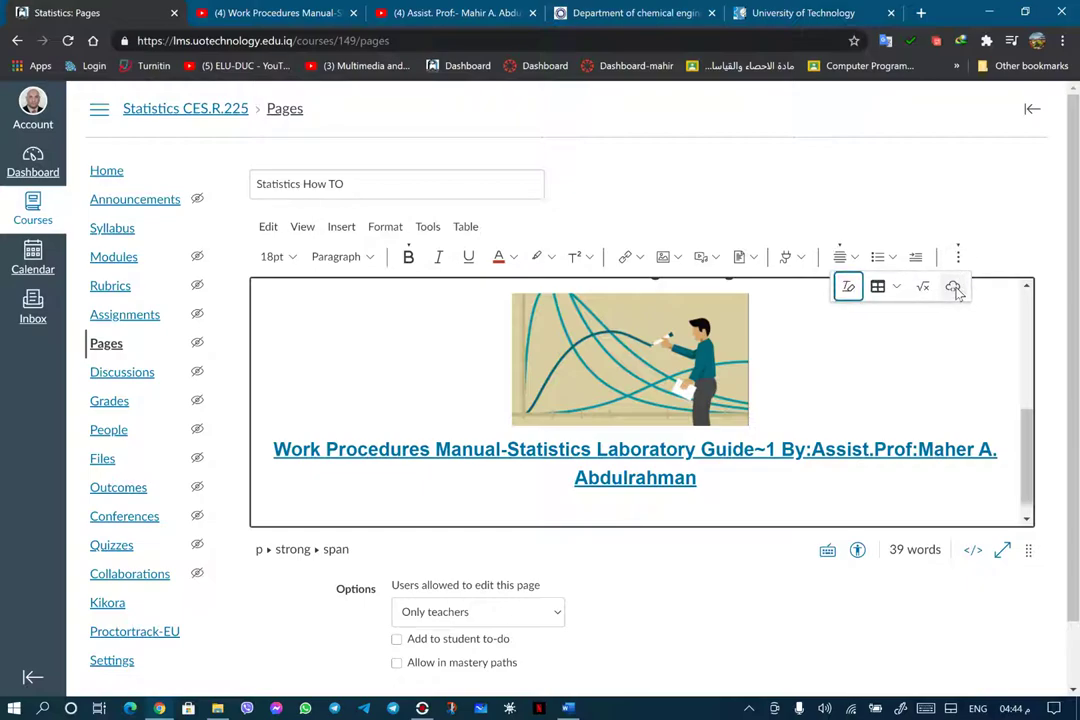
pyautogui.click(953, 289)
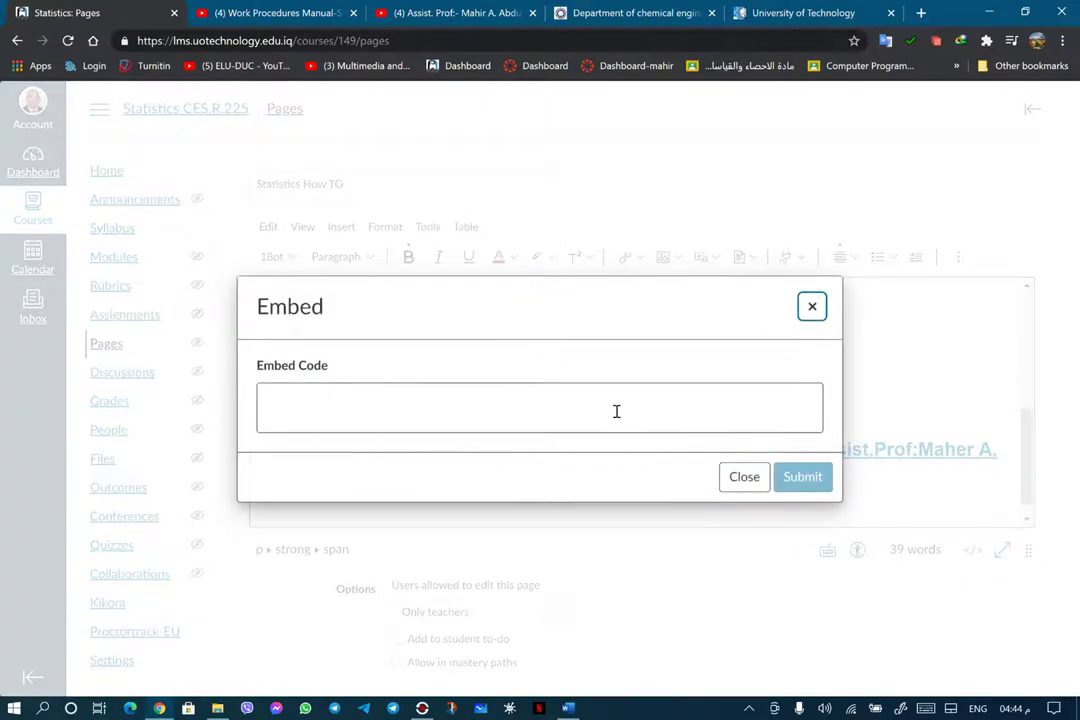
pyautogui.rightClick(447, 404)
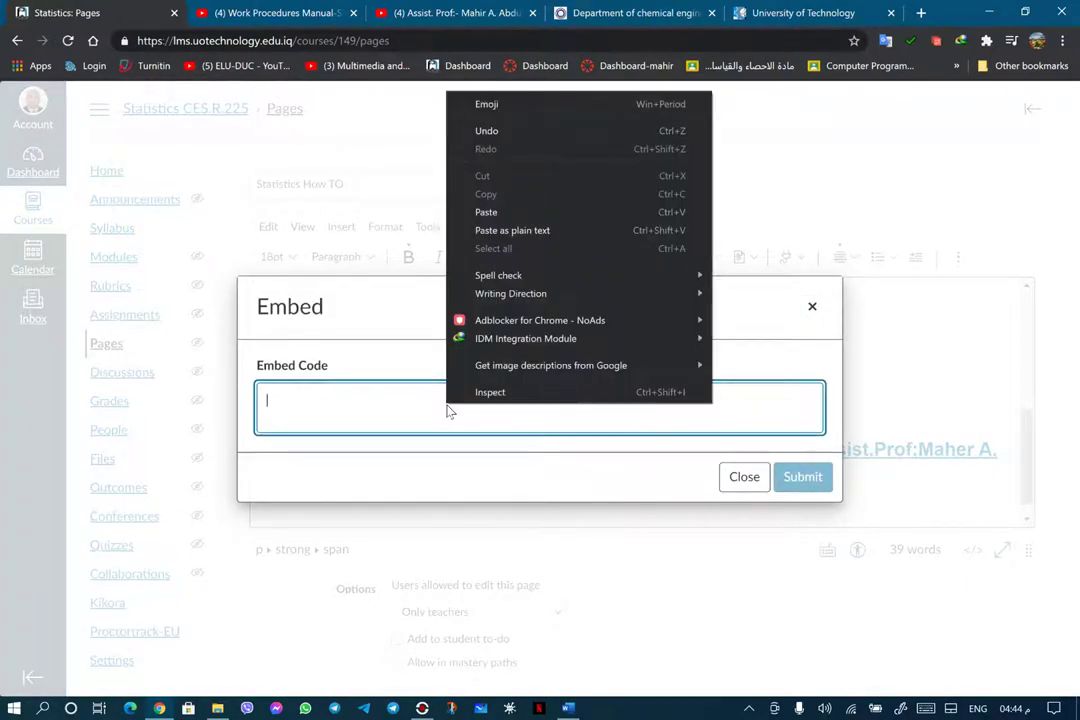
pyautogui.click(560, 209)
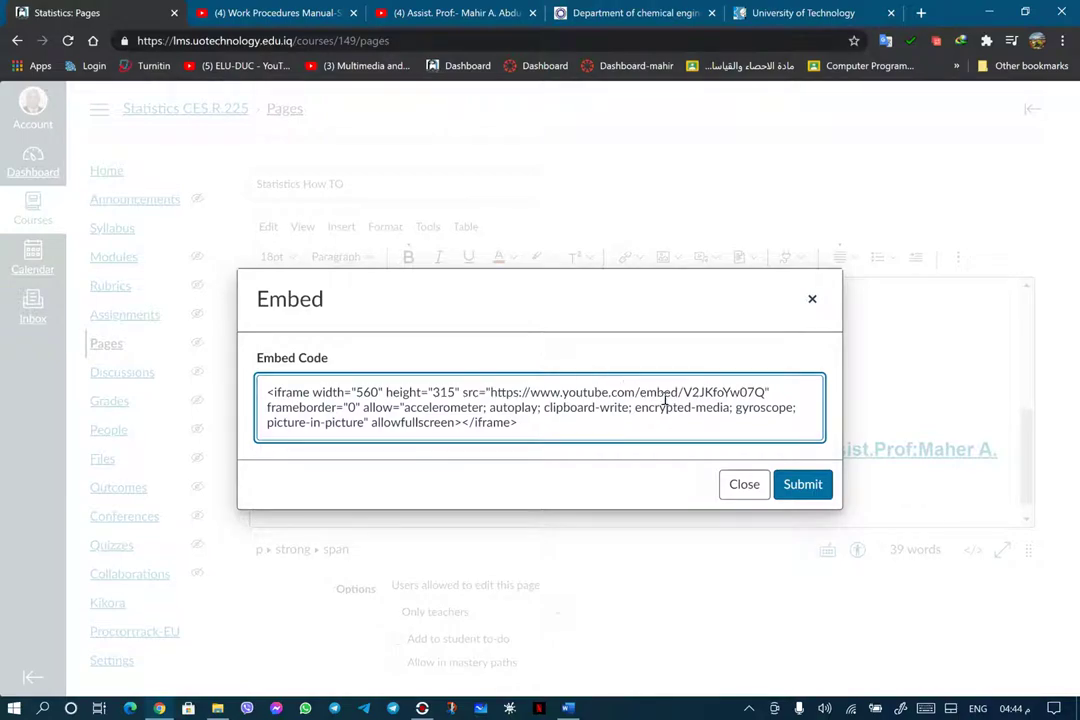
pyautogui.click(801, 488)
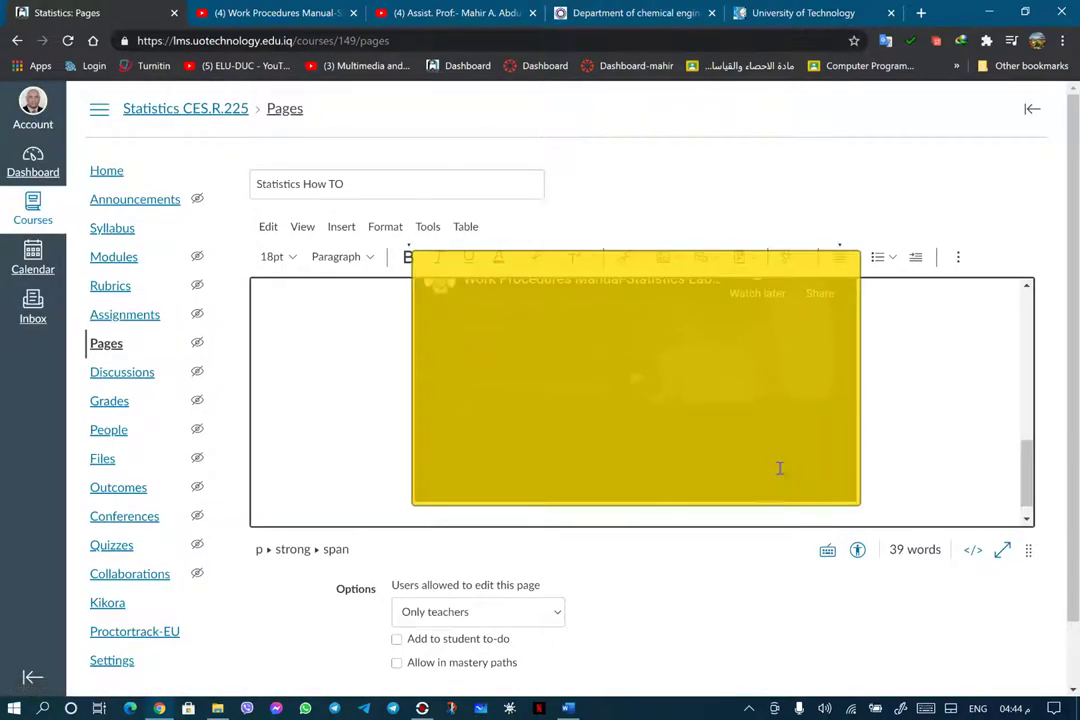
pyautogui.scroll(3, 938, 434)
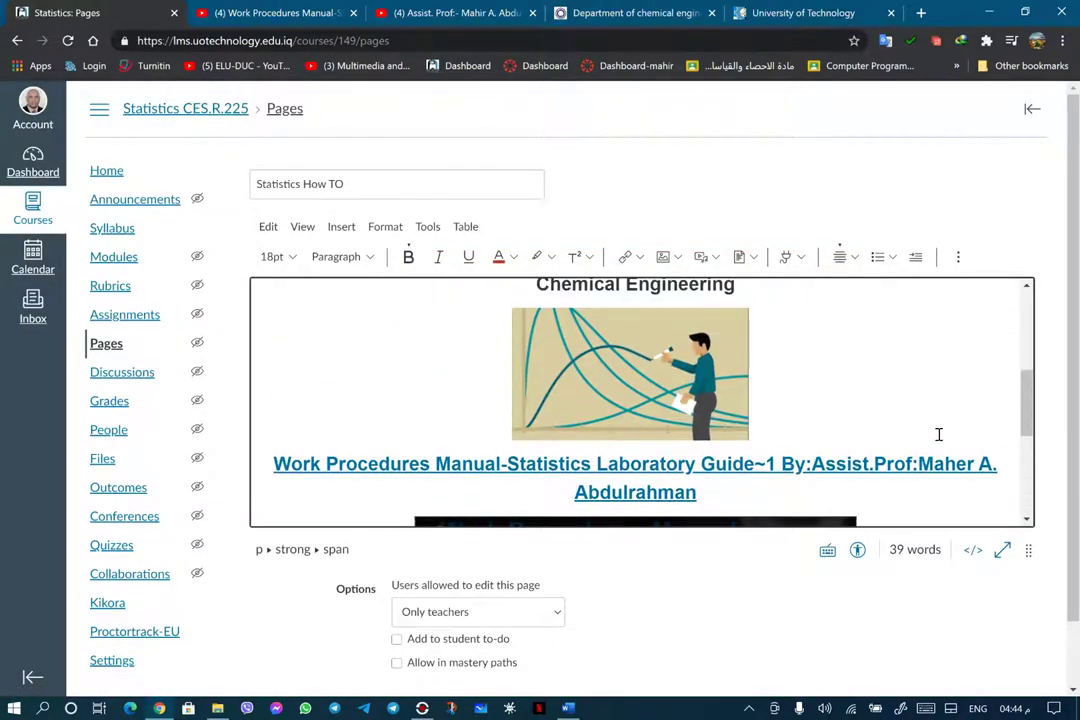
pyautogui.scroll(-3, 938, 434)
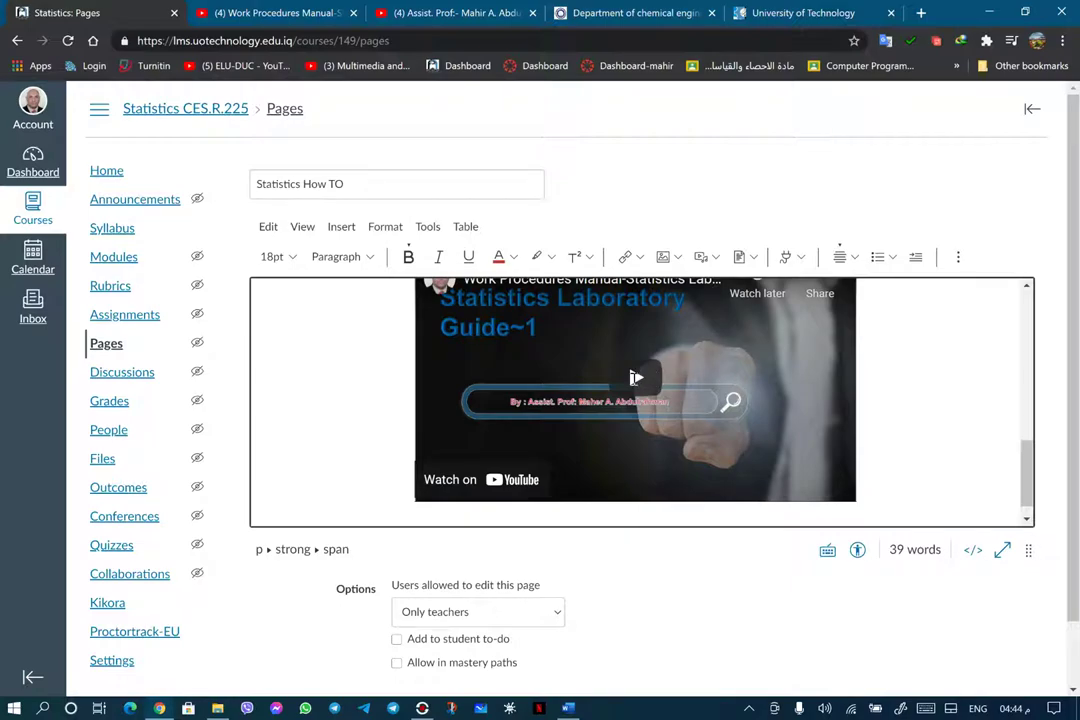
# Check the embedded video in the page content and place the cursor on the empty line below it
pyautogui.click(635, 377)
pyautogui.scroll(3, 635, 377)
pyautogui.scroll(-3, 635, 380)
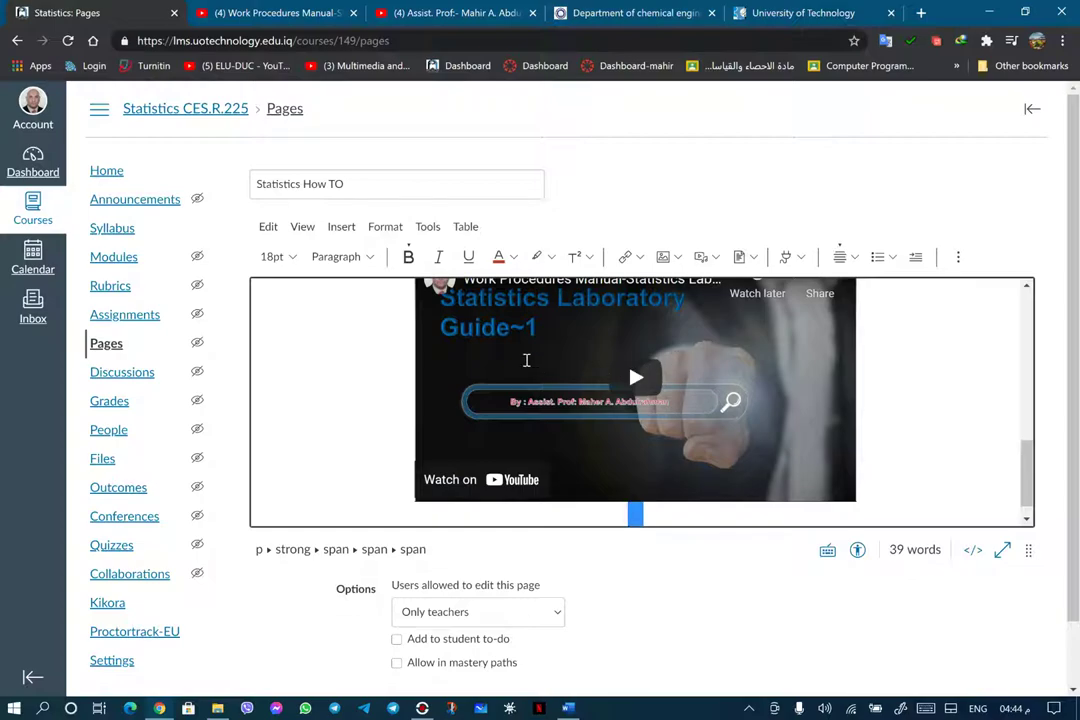
pyautogui.scroll(3, 640, 378)
pyautogui.scroll(-3, 635, 377)
pyautogui.click(633, 515)
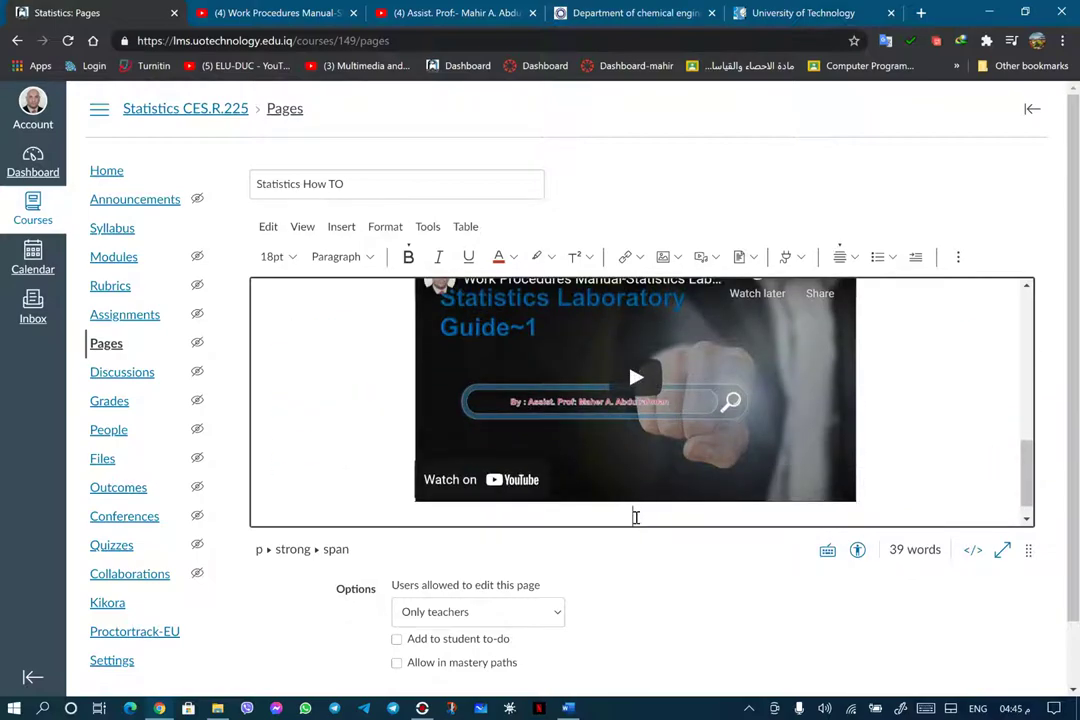
pyautogui.click(634, 378)
pyautogui.scroll(-1, 640, 450)
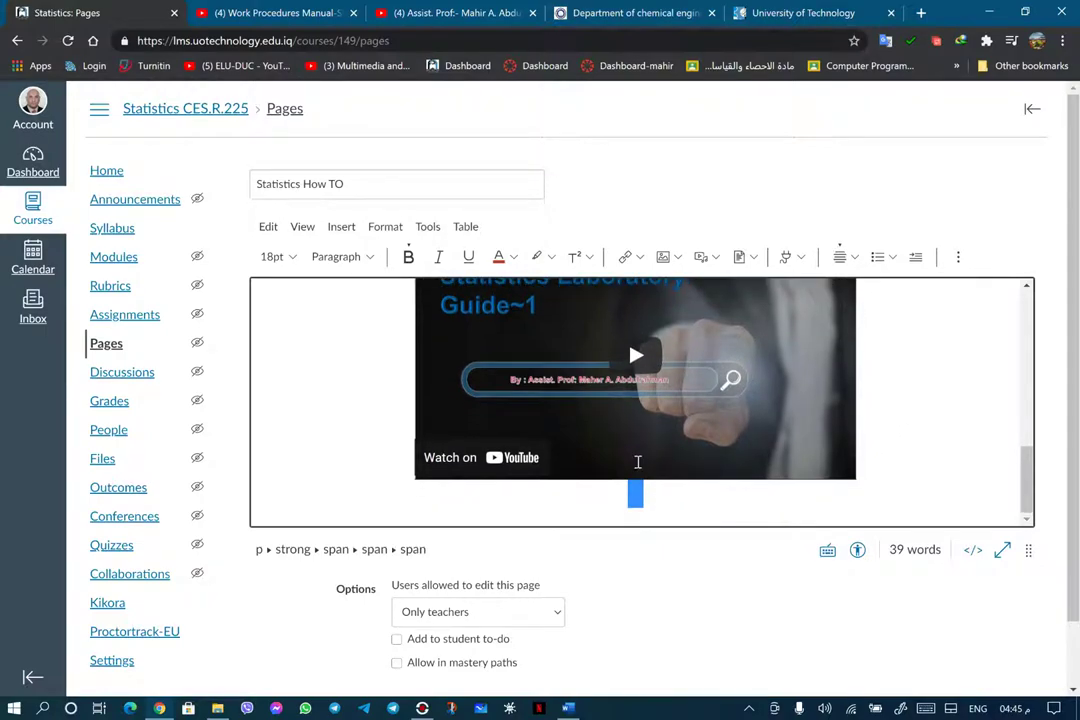
pyautogui.click(636, 494)
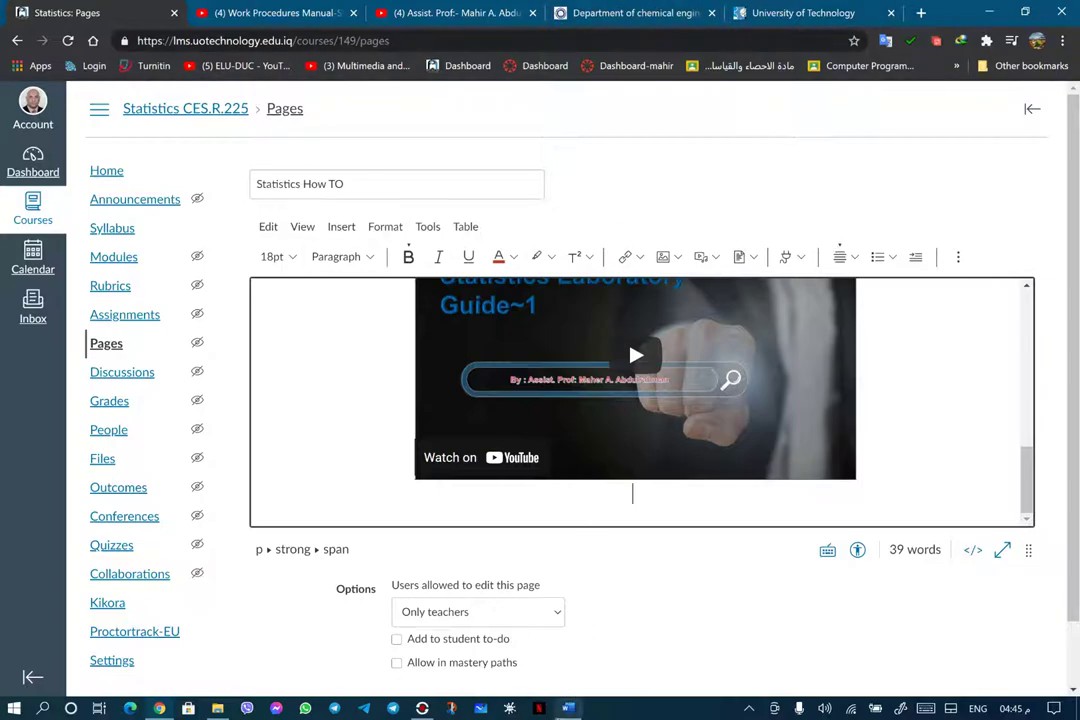
# Switch to the Word document, copy the "join us:" text and return to the Canvas page editor
pyautogui.hotkey('alt', 'Tab')
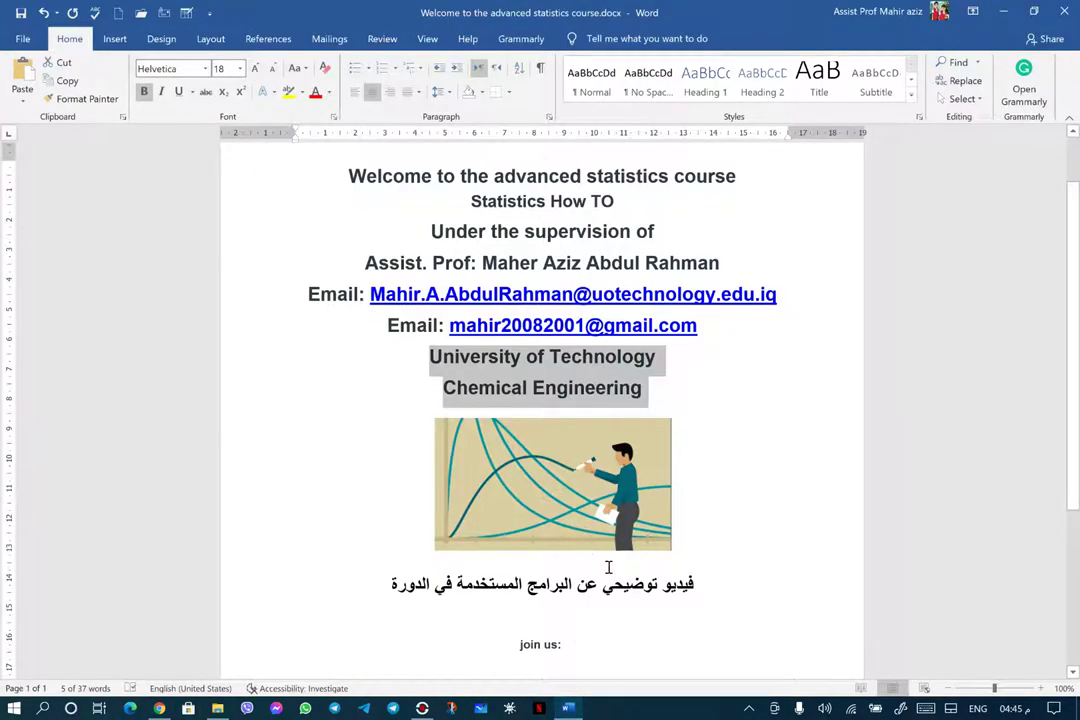
pyautogui.moveTo(519, 644); pyautogui.dragTo(555, 648)
pyautogui.rightClick(555, 648)
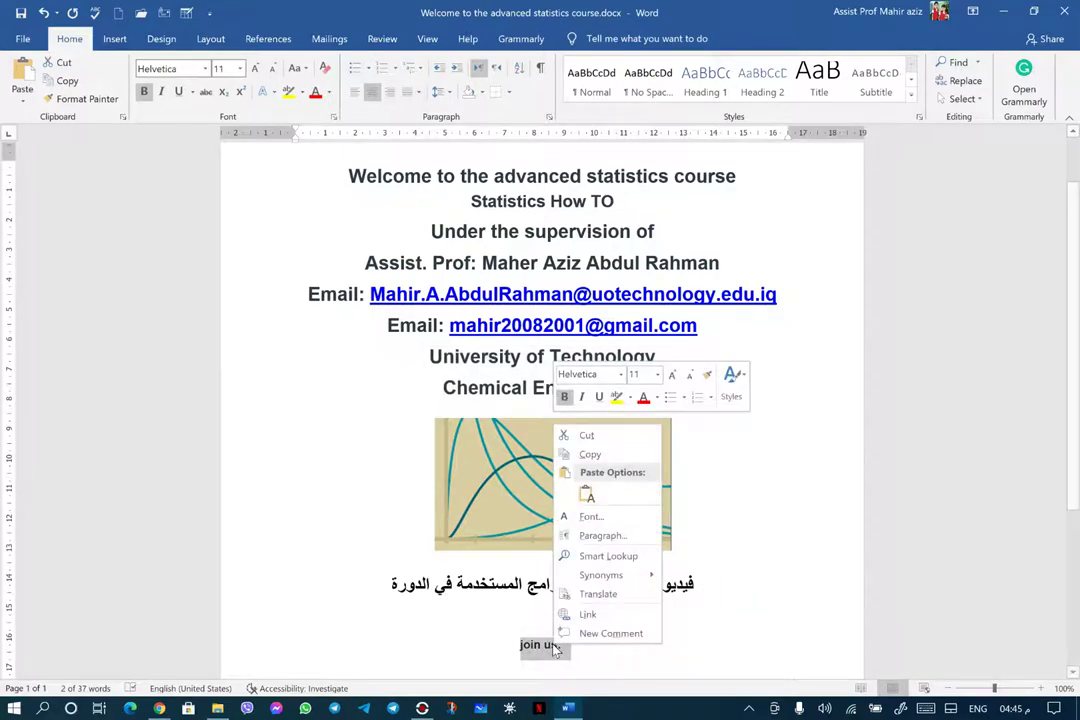
pyautogui.click(603, 455)
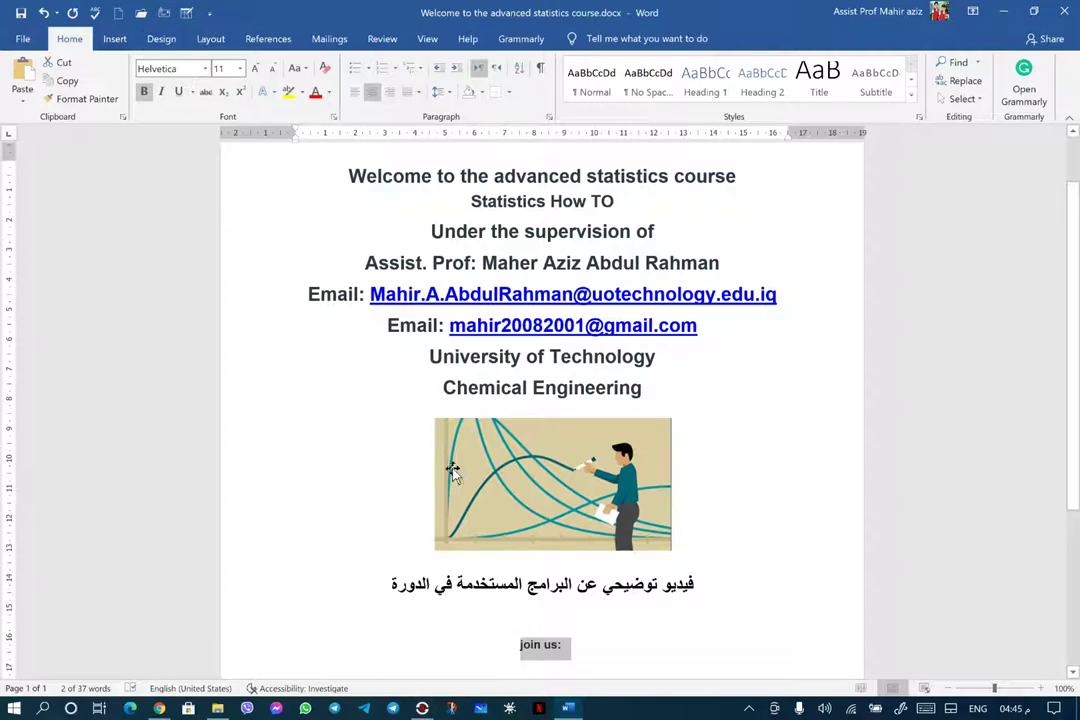
pyautogui.click(159, 708)
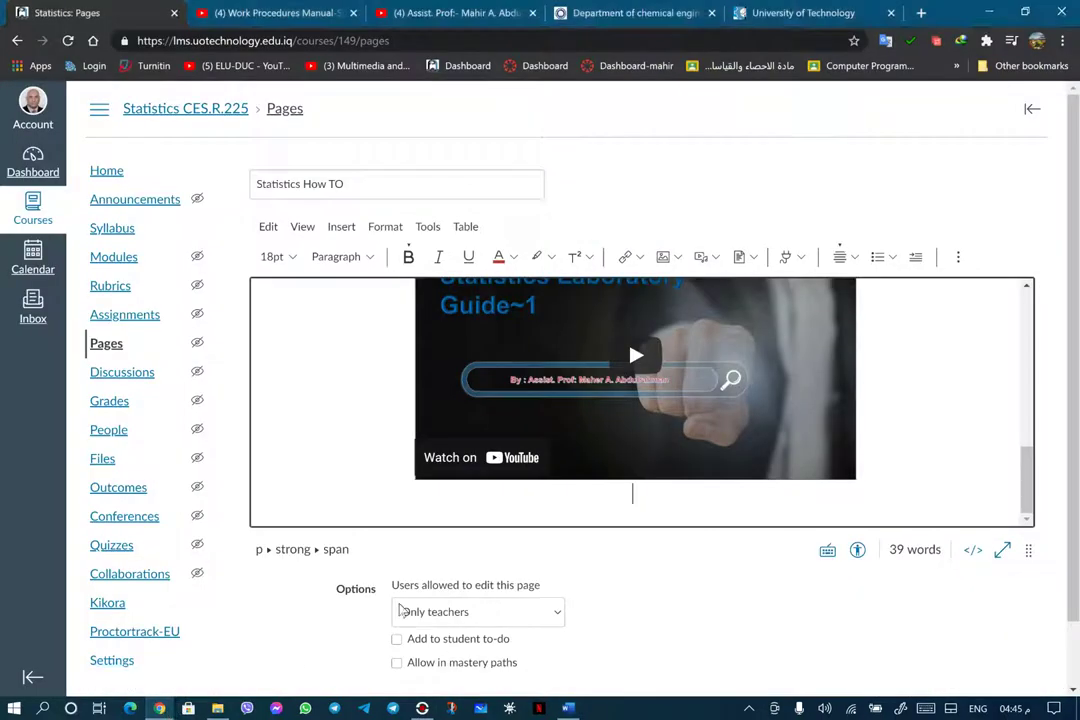
# Paste "join us:" on the line below the embedded video and centre it
pyautogui.rightClick(629, 495)
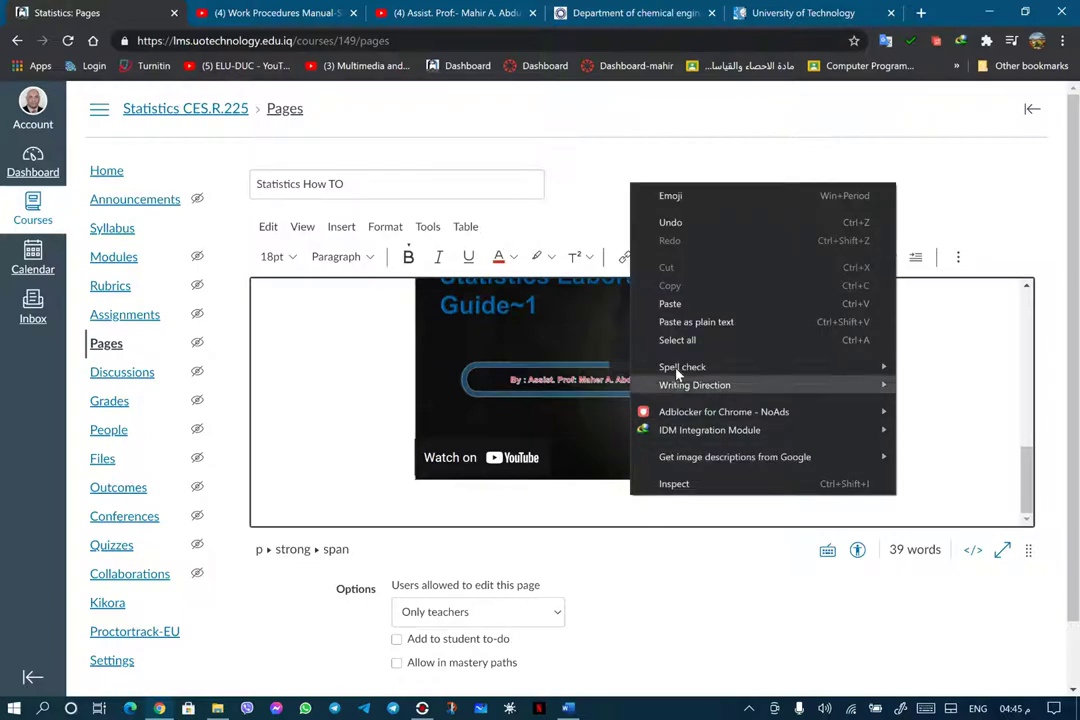
pyautogui.click(670, 304)
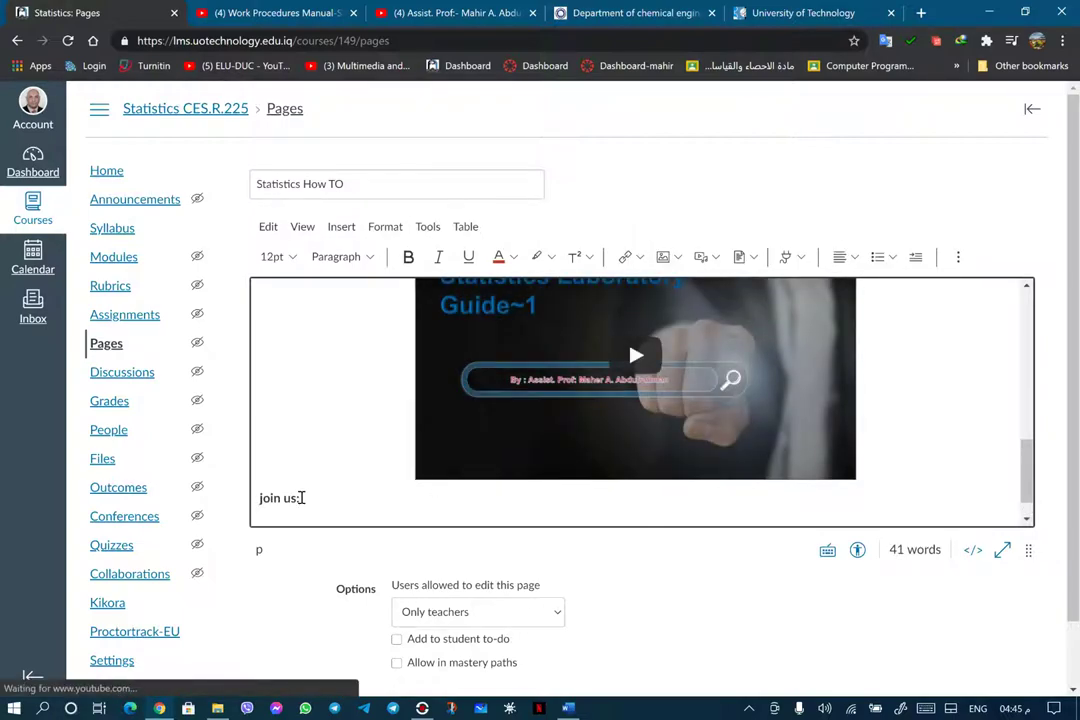
pyautogui.moveTo(301, 497); pyautogui.dragTo(258, 498)
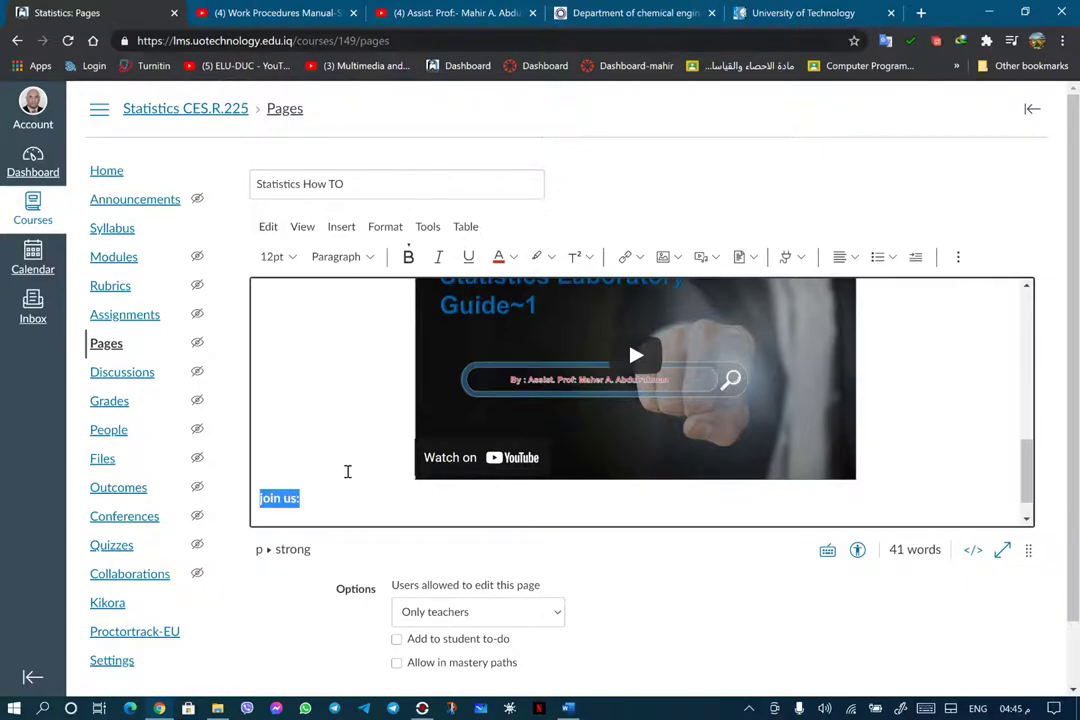
pyautogui.click(853, 257)
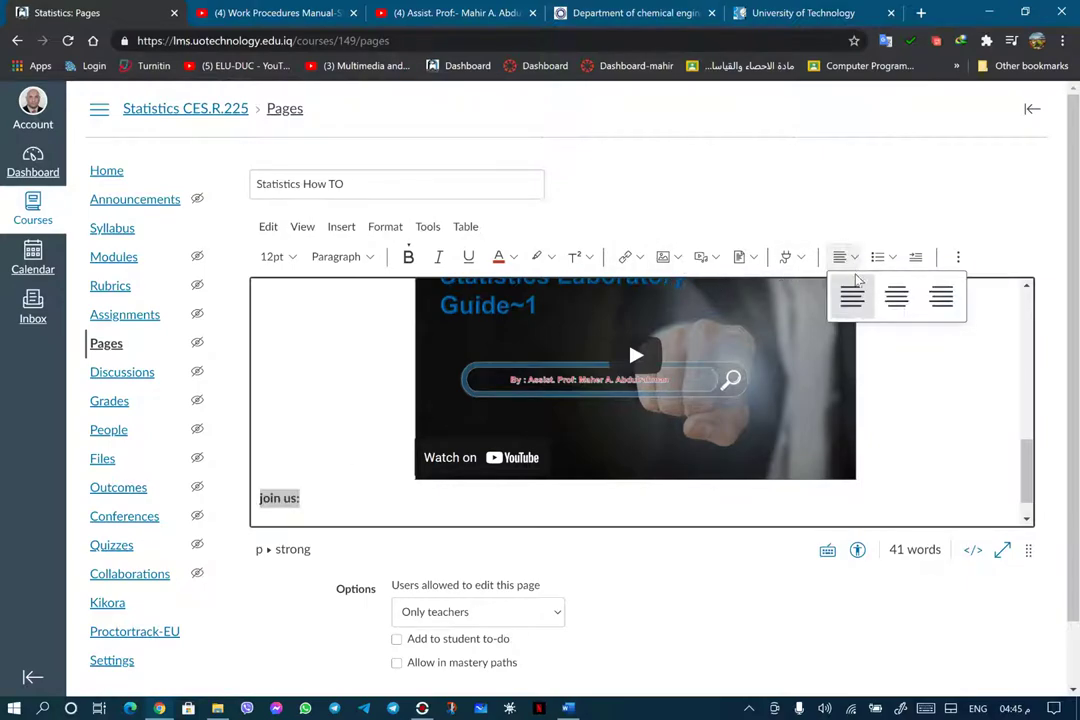
pyautogui.click(896, 296)
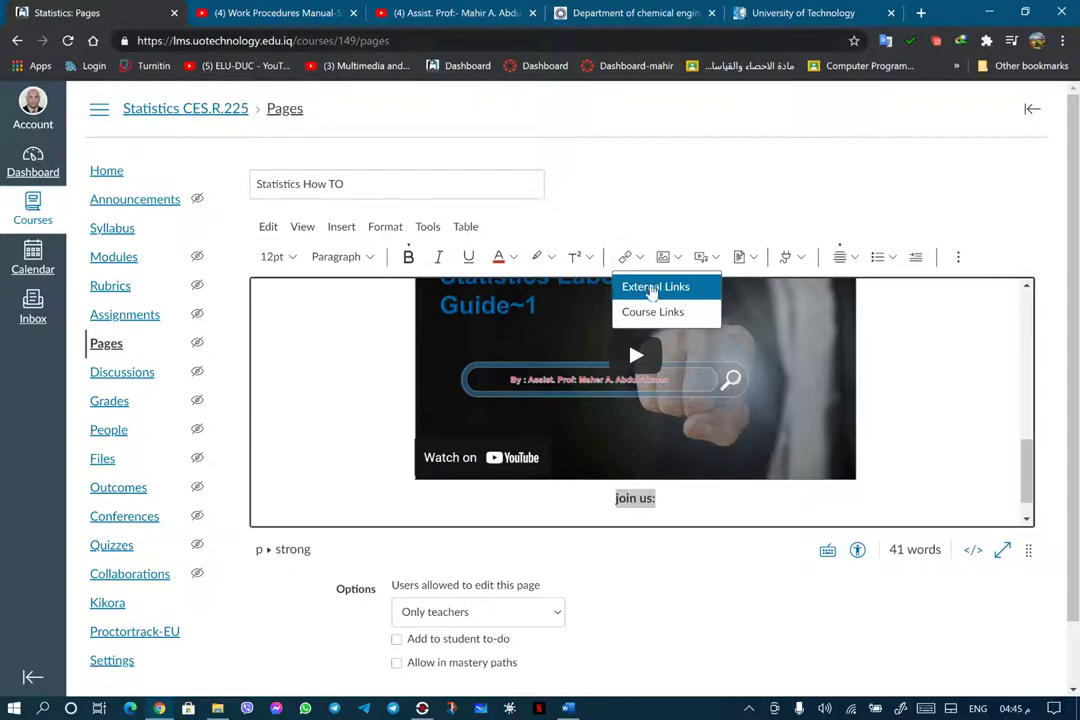
# Link the "join us:" text to the instructor's YouTube channel, using the web address copied from the channel page as an external link
pyautogui.click(652, 288)
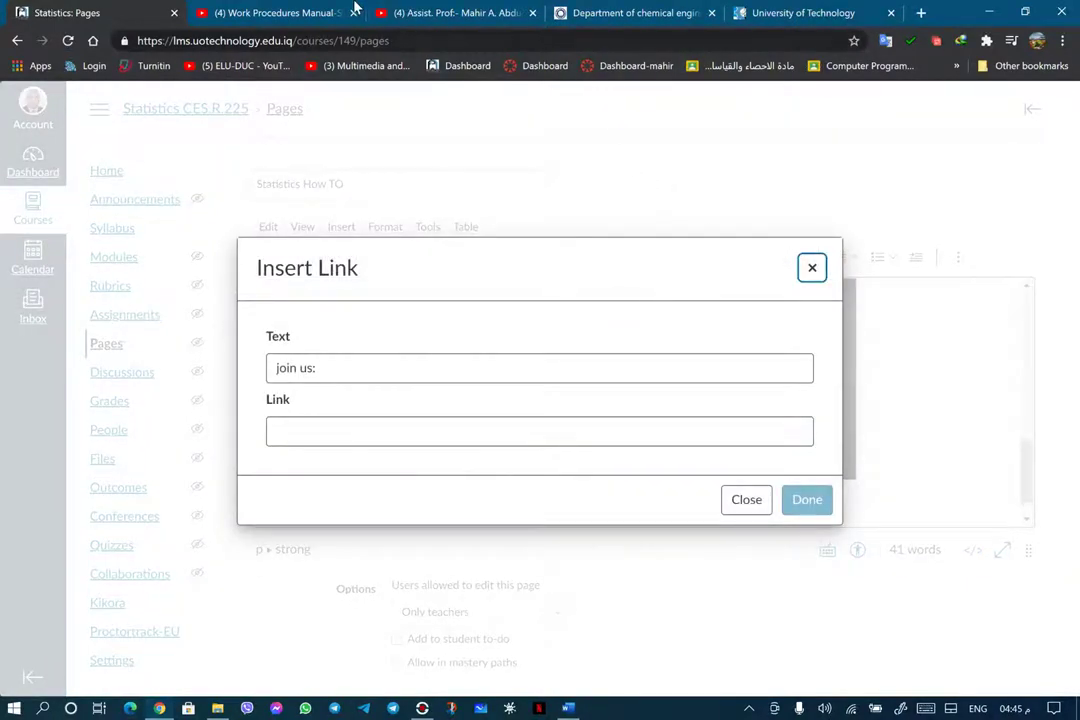
pyautogui.click(475, 12)
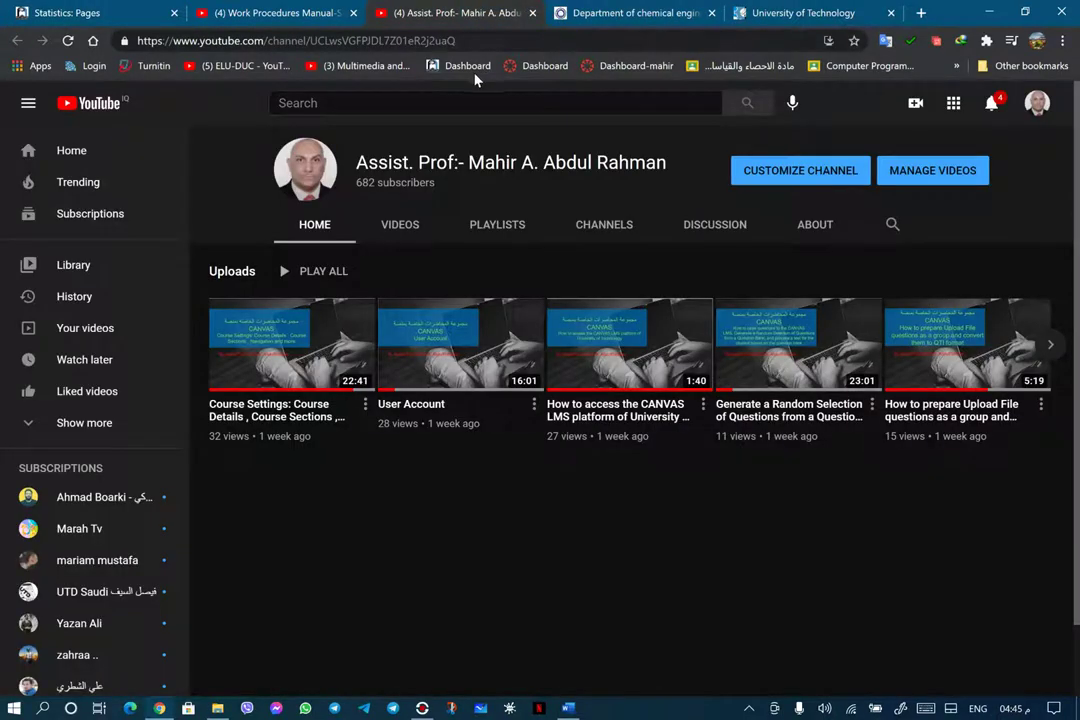
pyautogui.click(476, 41)
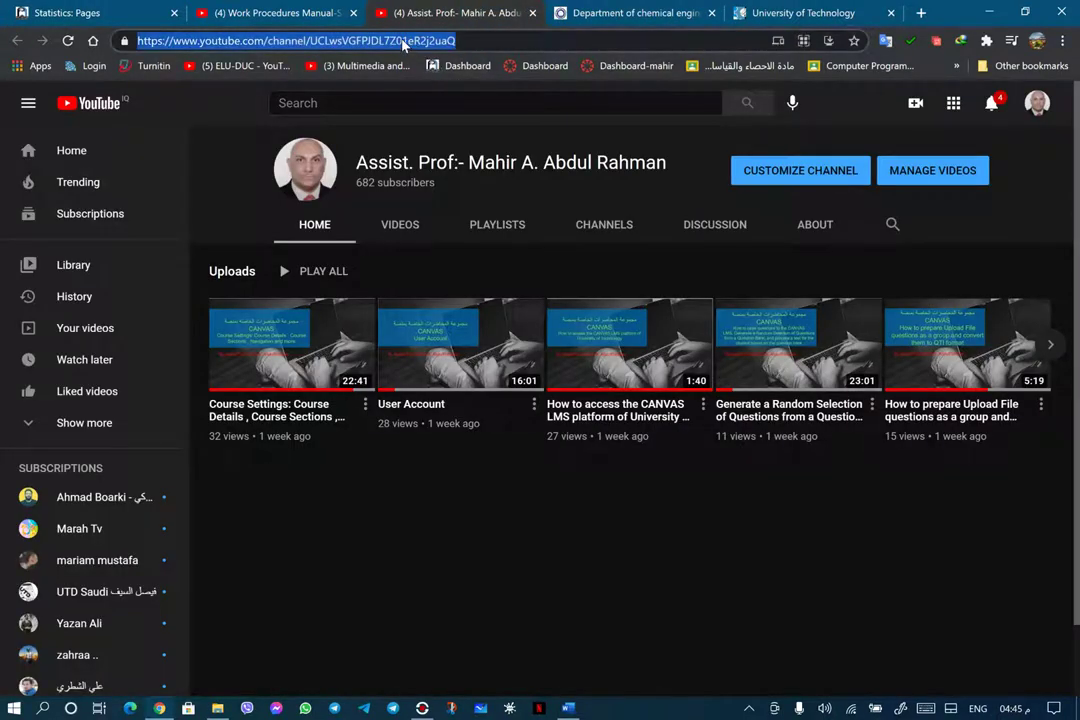
pyautogui.rightClick(345, 43)
pyautogui.click(451, 152)
pyautogui.click(116, 13)
pyautogui.click(424, 431)
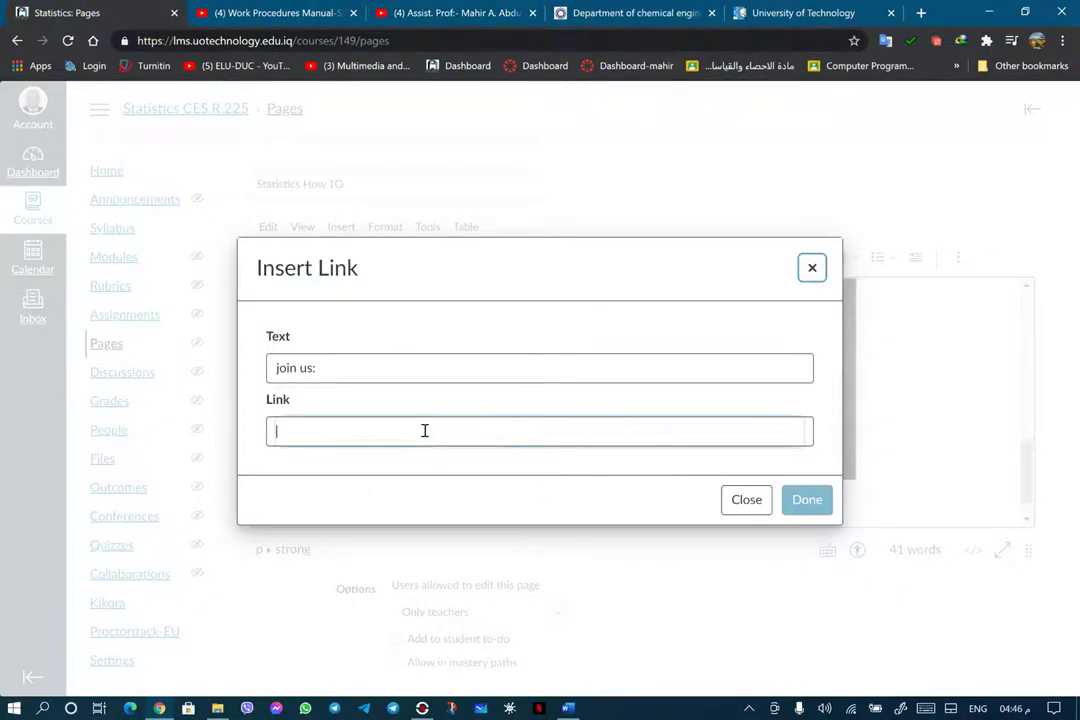
pyautogui.rightClick(427, 434)
pyautogui.click(494, 241)
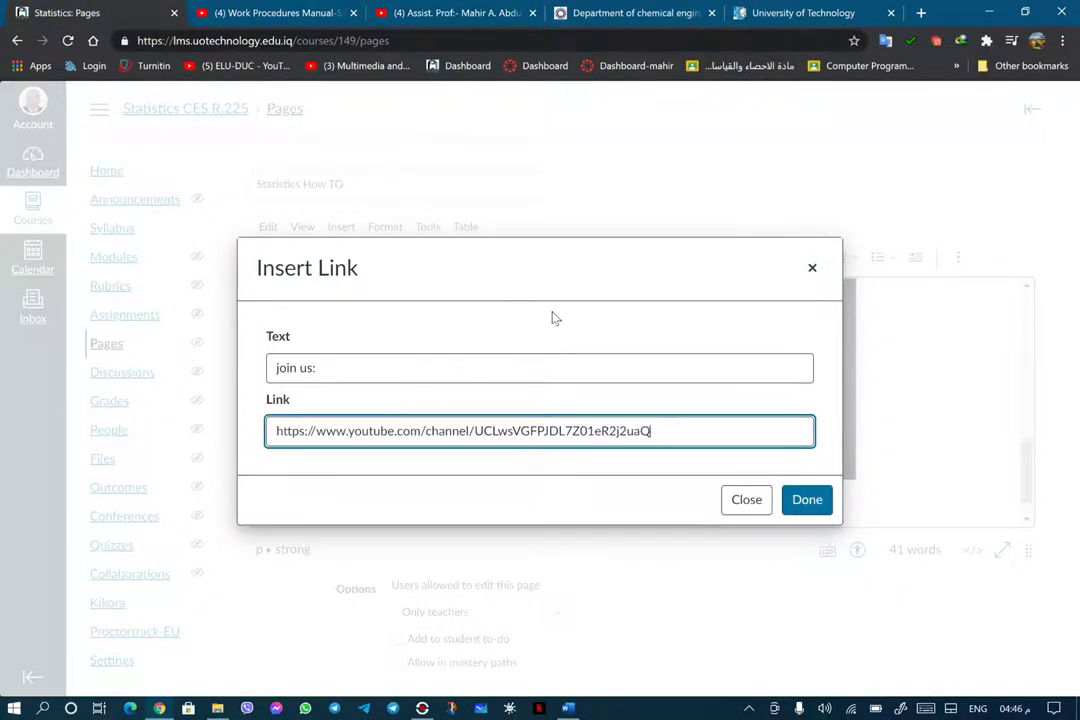
pyautogui.click(808, 500)
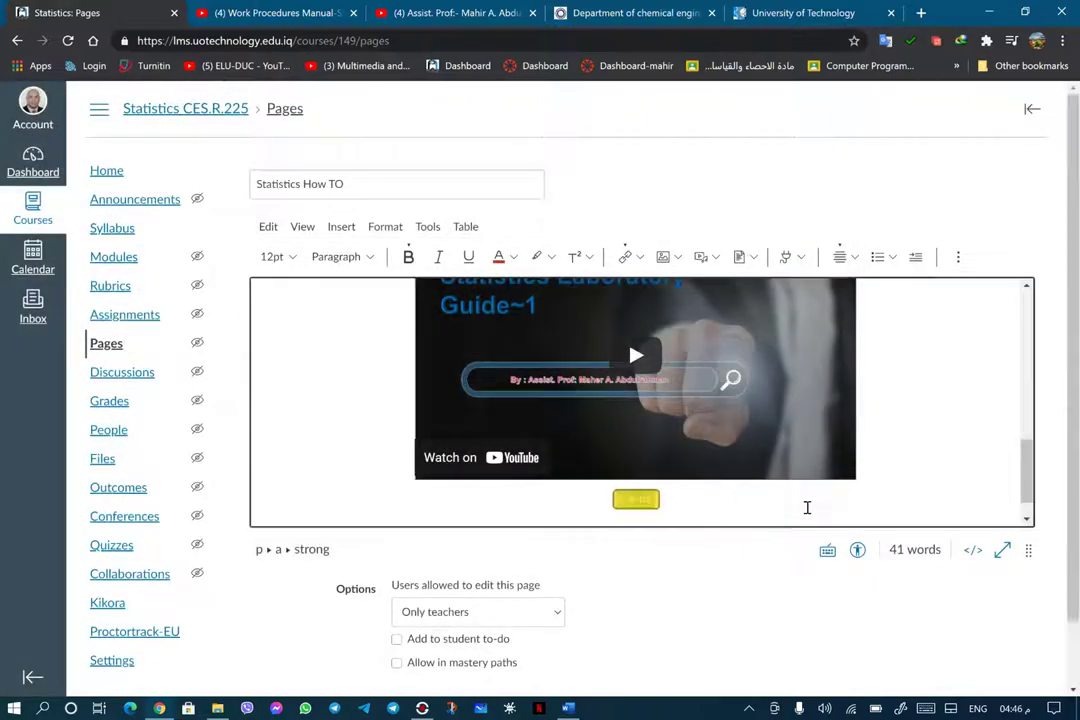
pyautogui.click(655, 499)
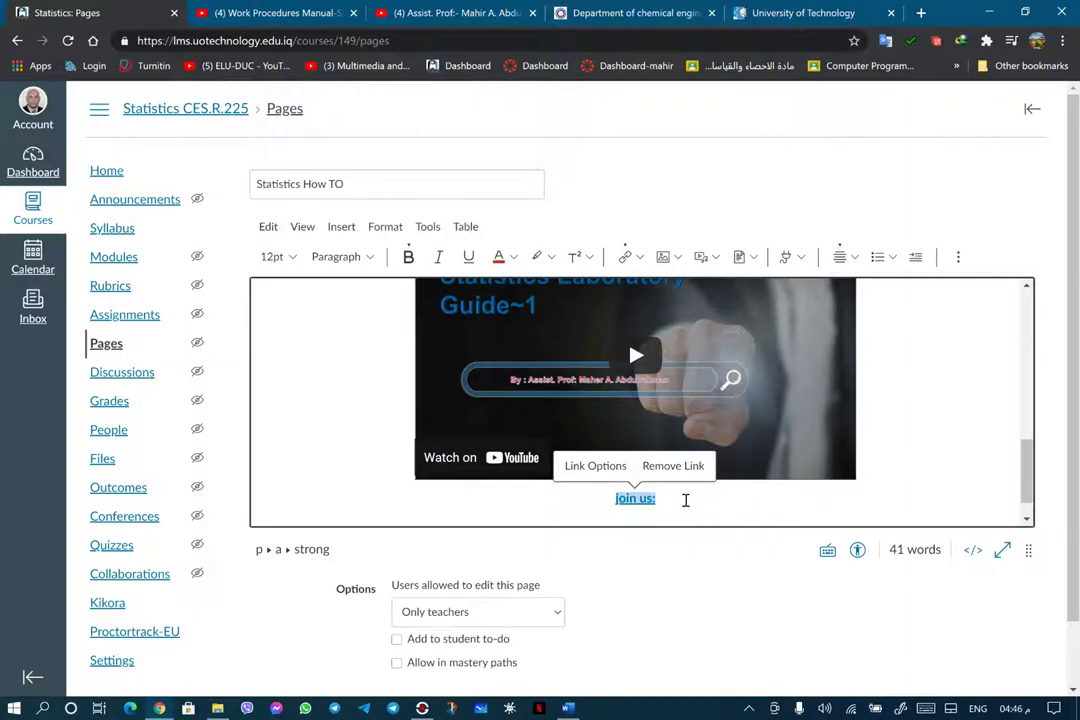
pyautogui.write('y')
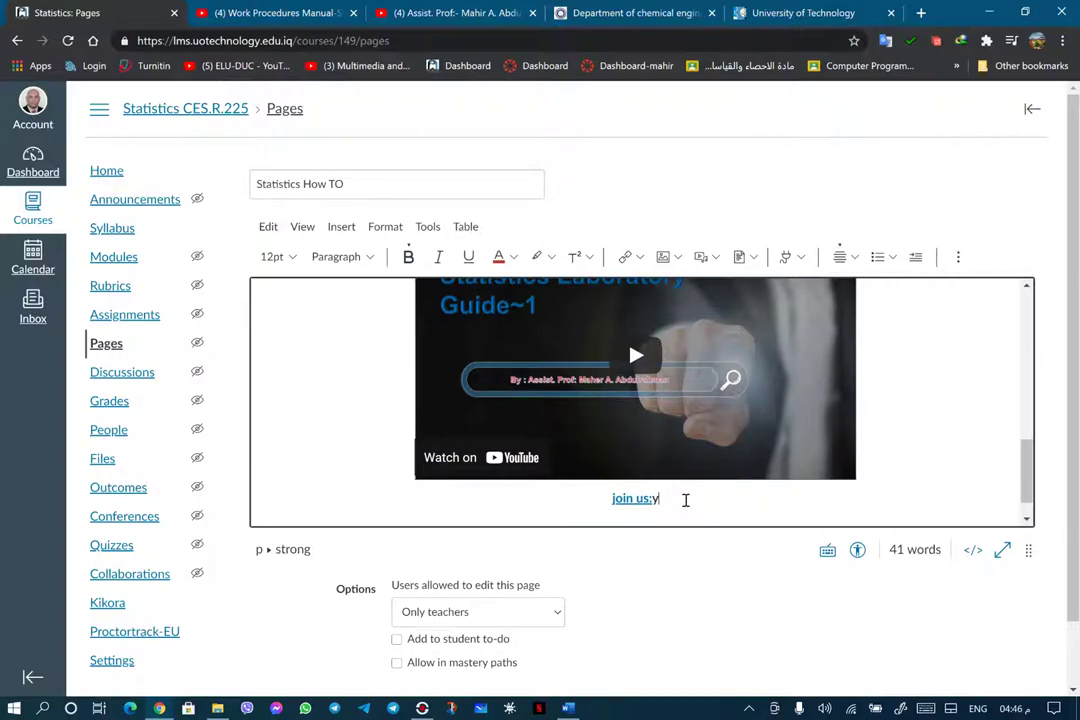
pyautogui.hotkey('ctrl', 'z')
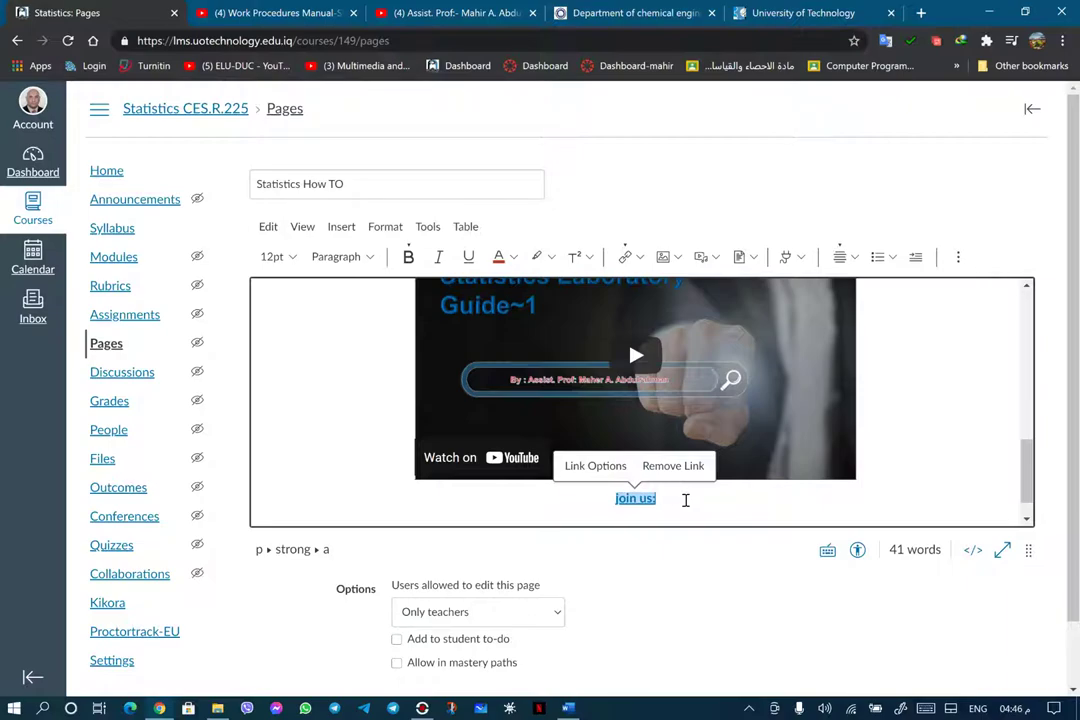
# Replace the linked "join us:" text below the embedded video with the plain "join us:" text from the Word document
pyautogui.moveTo(678, 502); pyautogui.dragTo(612, 505)
pyautogui.press('Delete')
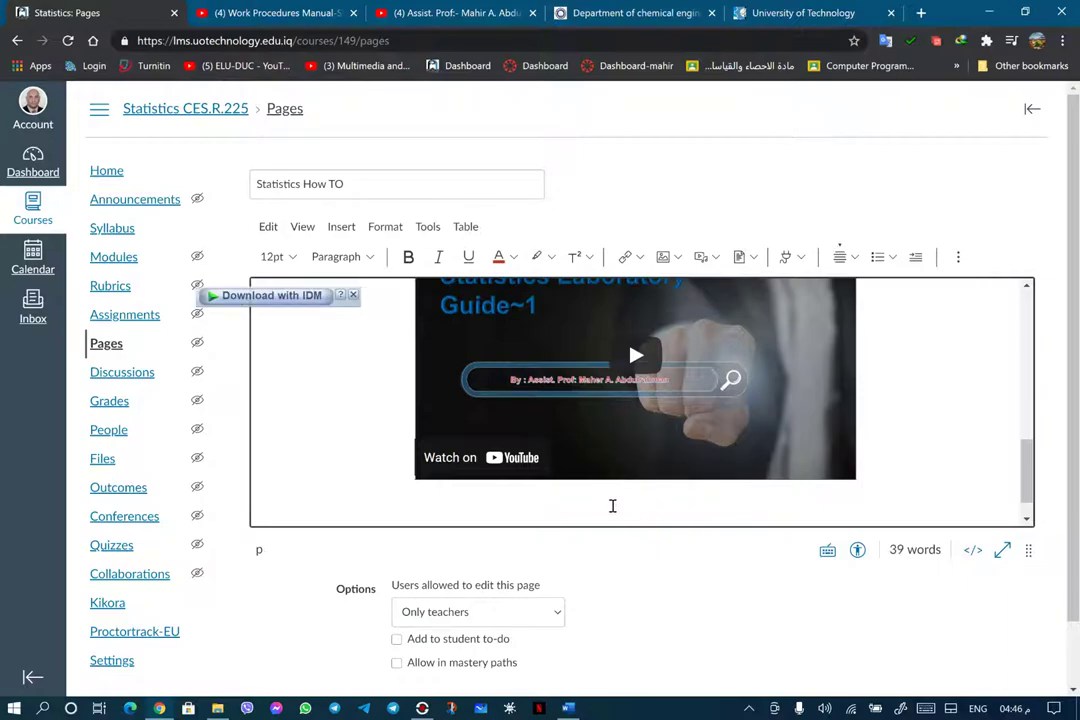
pyautogui.click(572, 709)
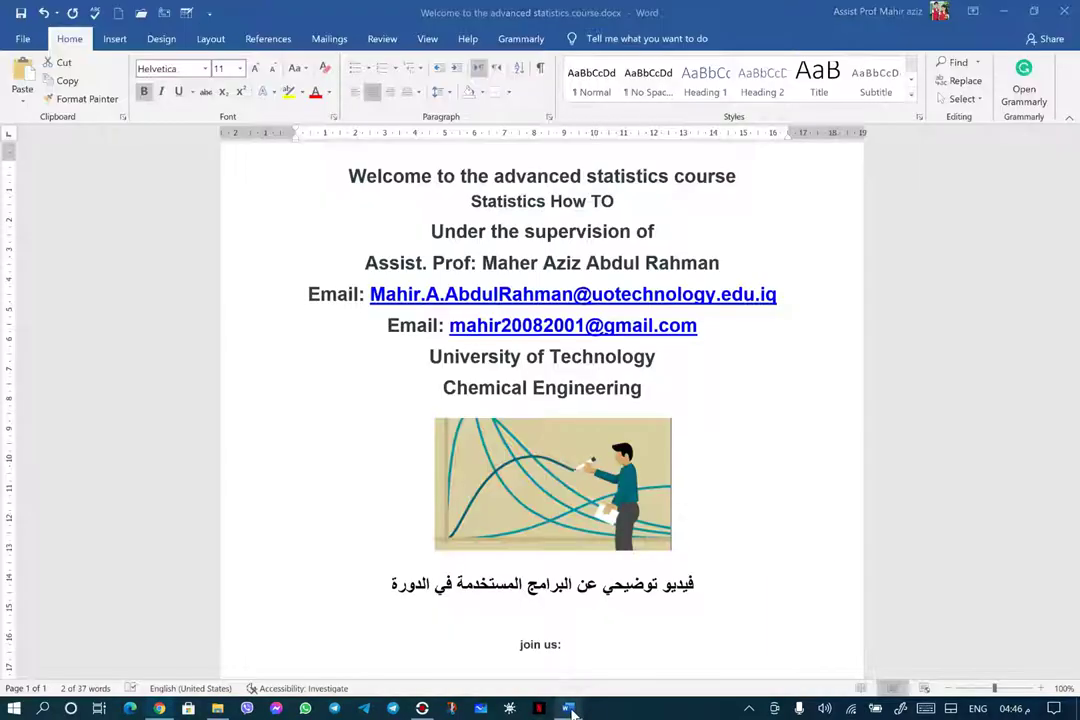
pyautogui.rightClick(537, 648)
pyautogui.press('Escape')
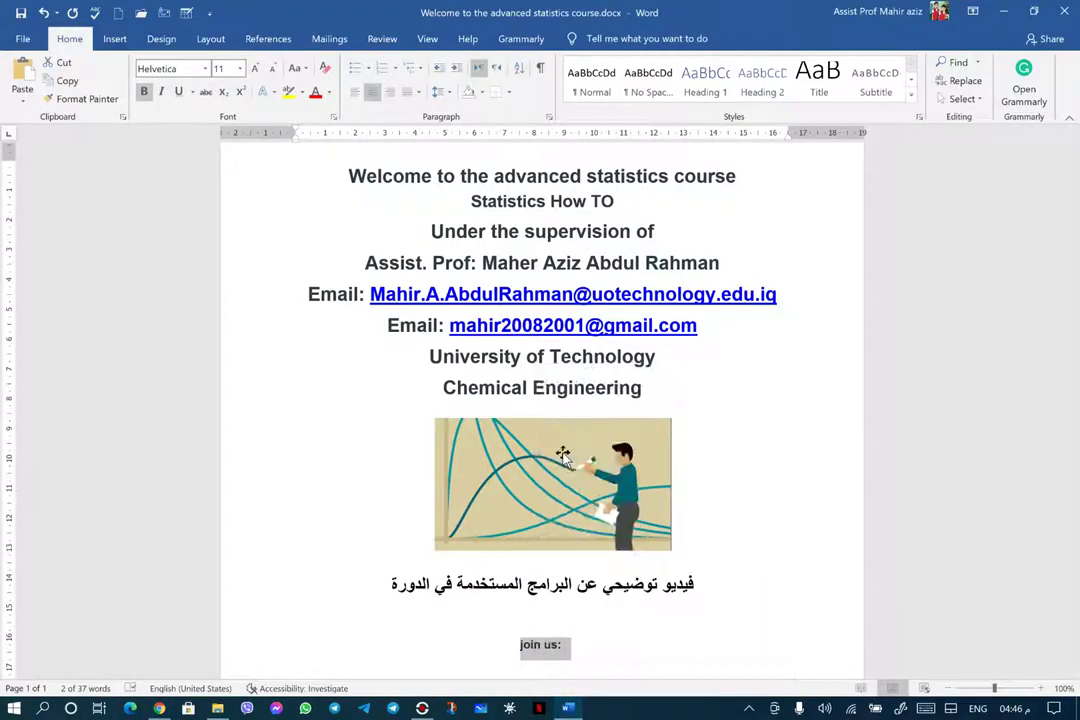
pyautogui.click(570, 710)
pyautogui.rightClick(627, 505)
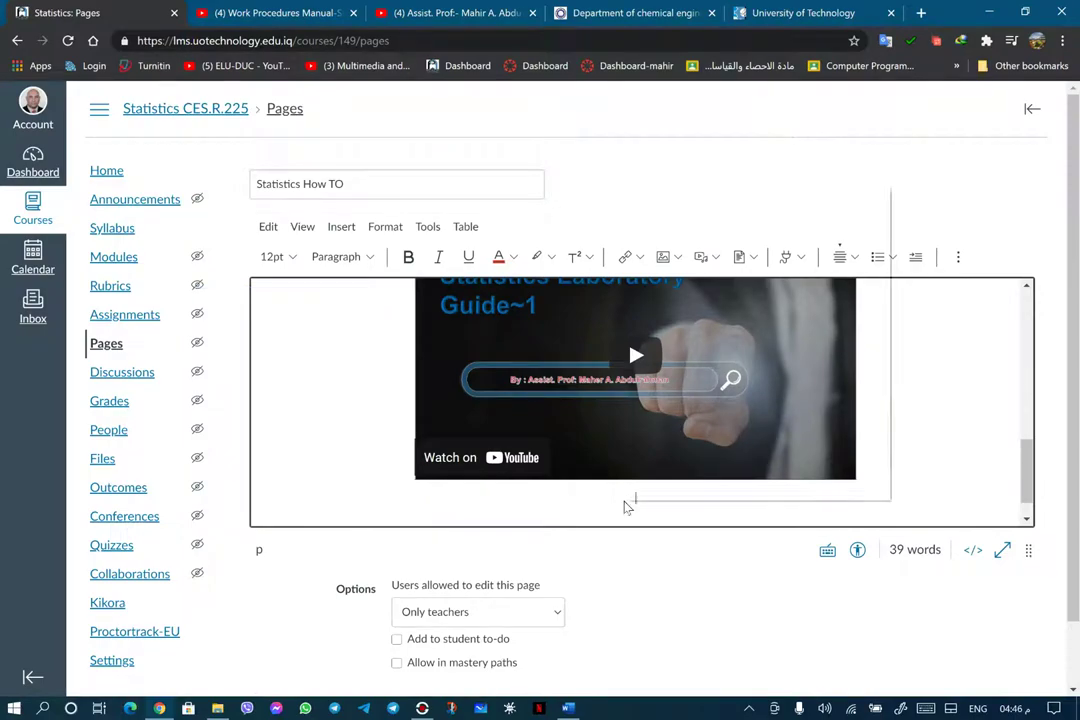
pyautogui.click(680, 327)
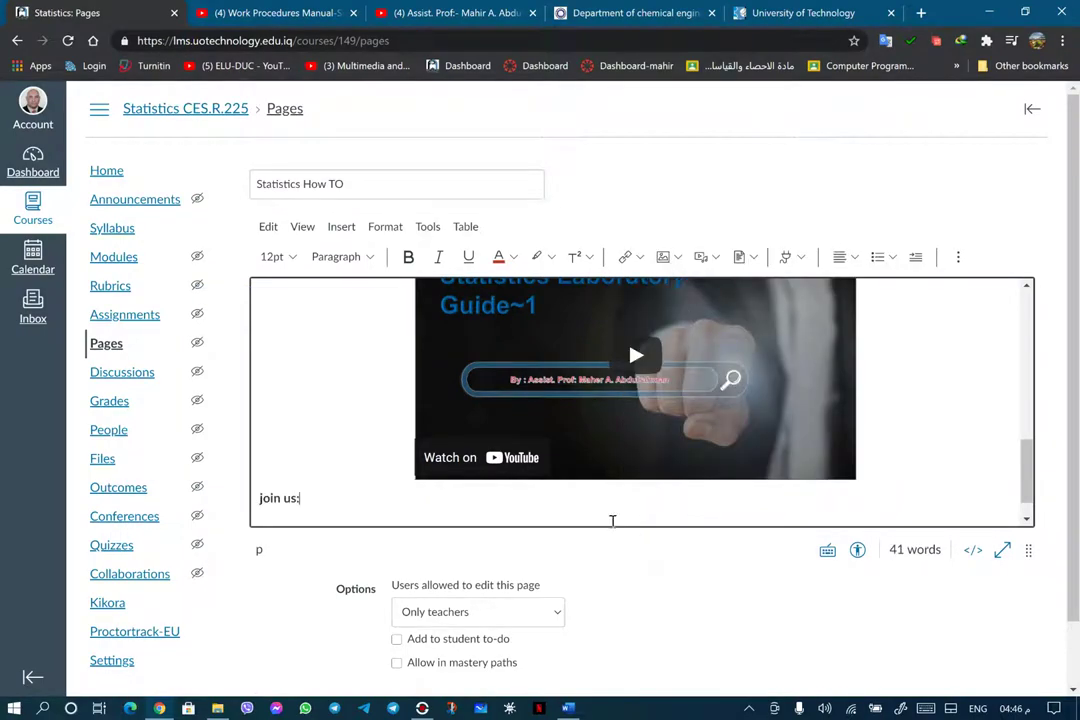
# Centre the "join us:" line below the video and add the word "Youtube" directly after the colon
pyautogui.moveTo(300, 498); pyautogui.dragTo(258, 498)
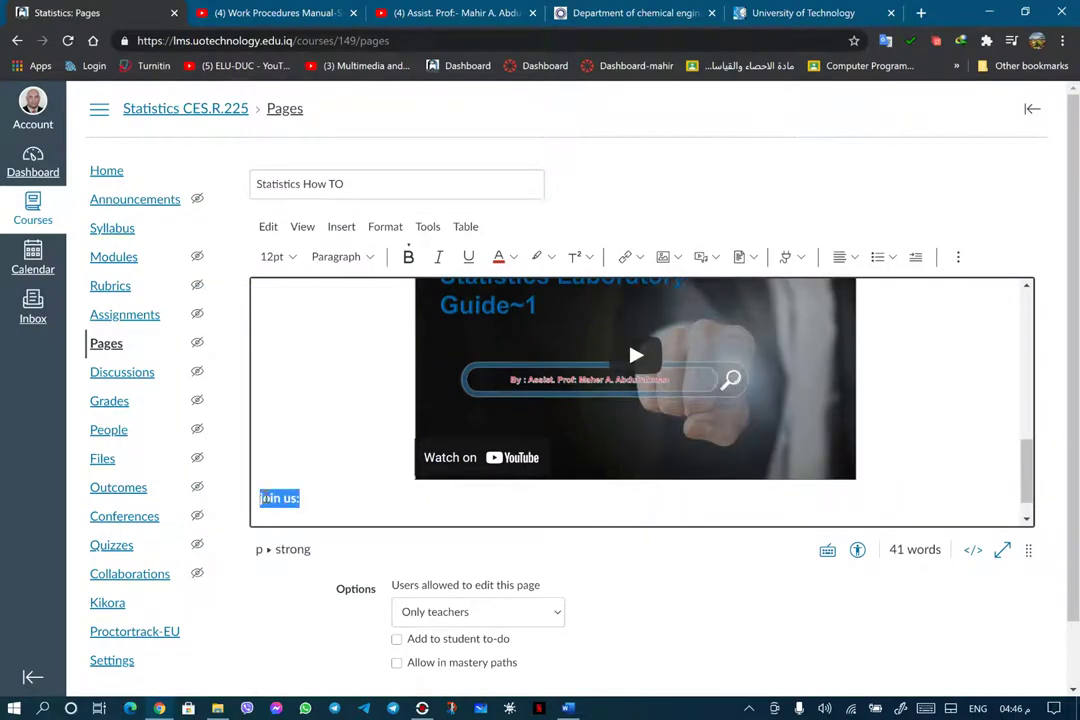
pyautogui.click(852, 258)
pyautogui.click(896, 296)
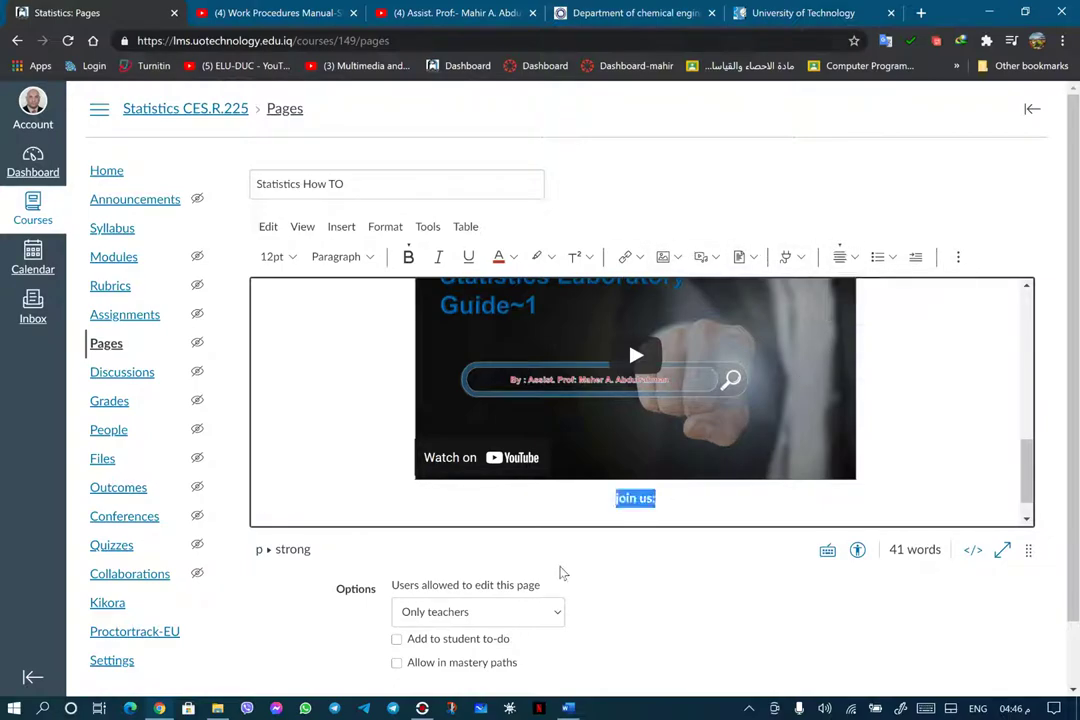
pyautogui.click(658, 500)
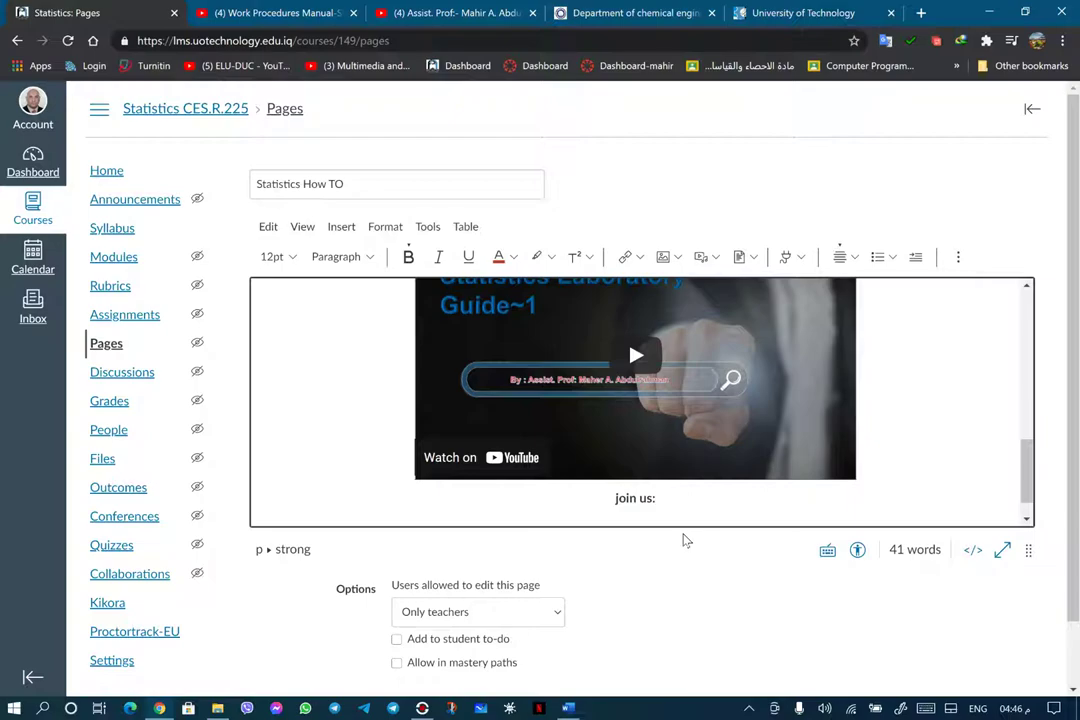
pyautogui.write('Youtube')
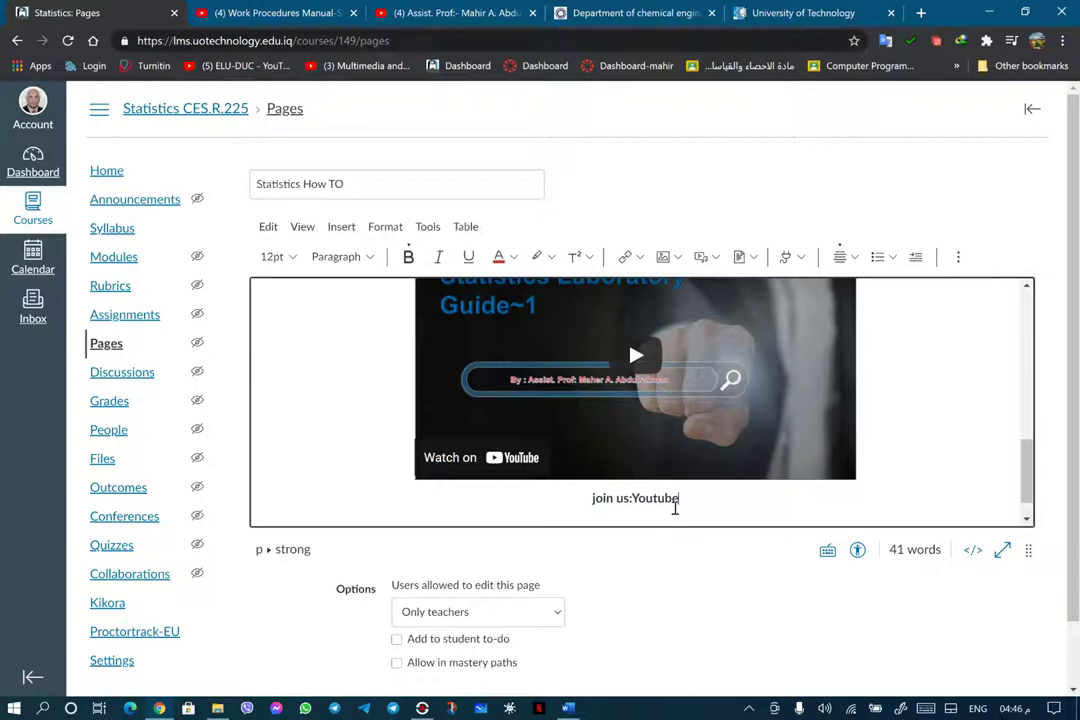
# Link only the word "Youtube" to the instructor's YouTube channel, using the channel page's copied web address as an external link
pyautogui.moveTo(680, 499); pyautogui.dragTo(632, 498)
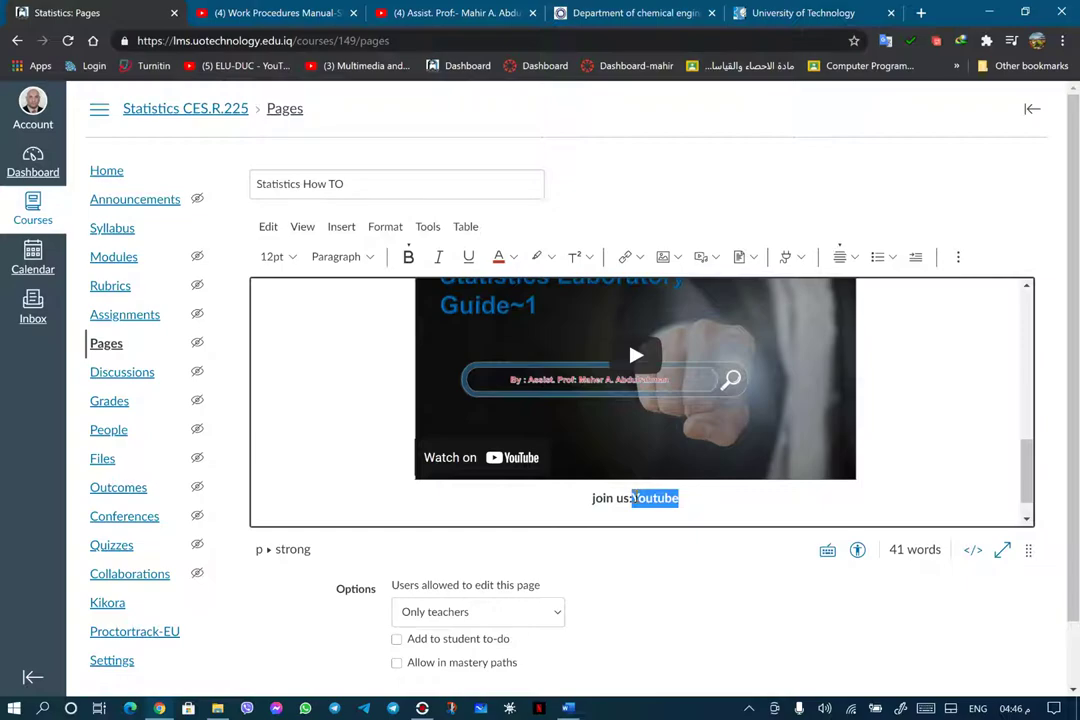
pyautogui.click(440, 16)
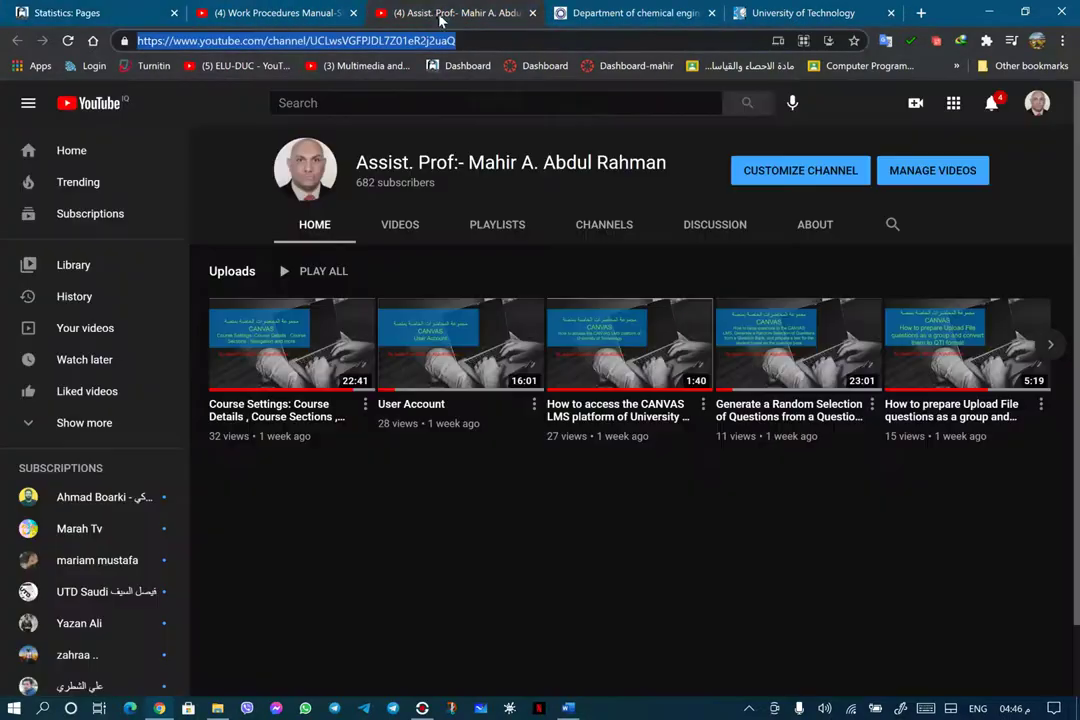
pyautogui.rightClick(318, 41)
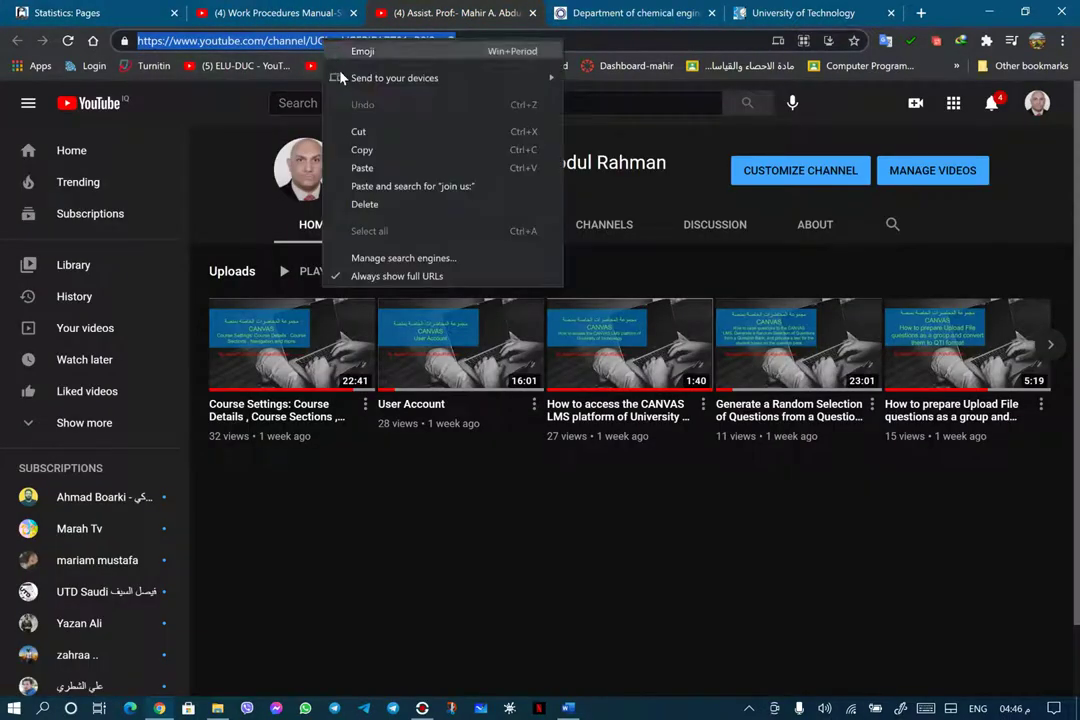
pyautogui.click(362, 150)
pyautogui.click(90, 12)
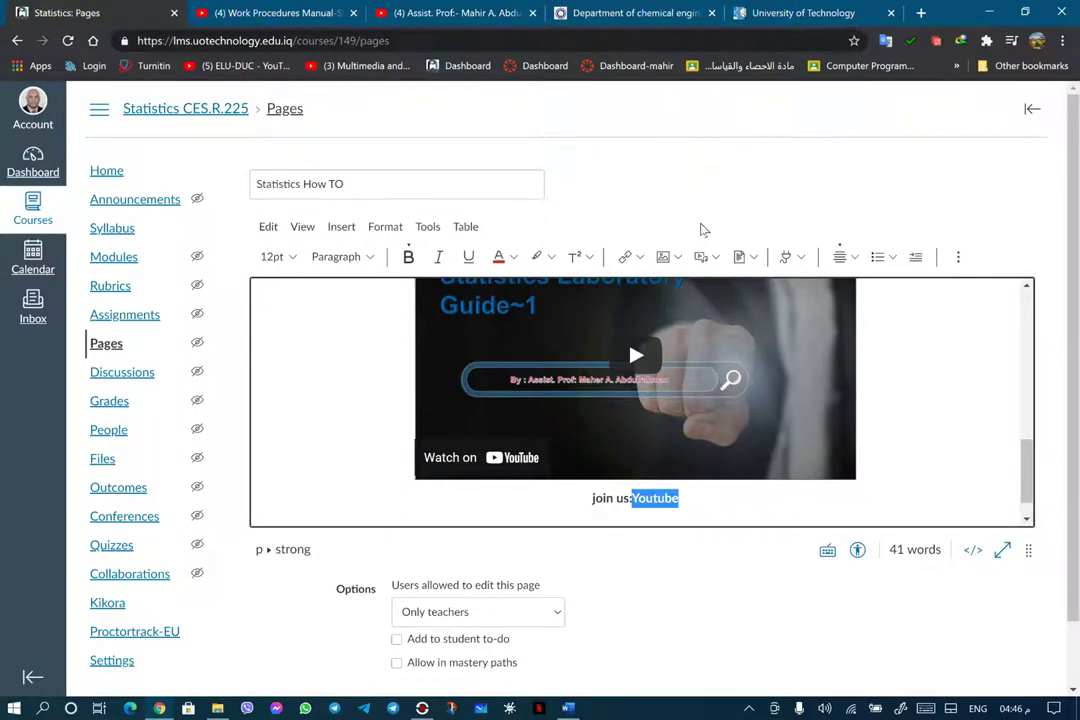
pyautogui.click(640, 258)
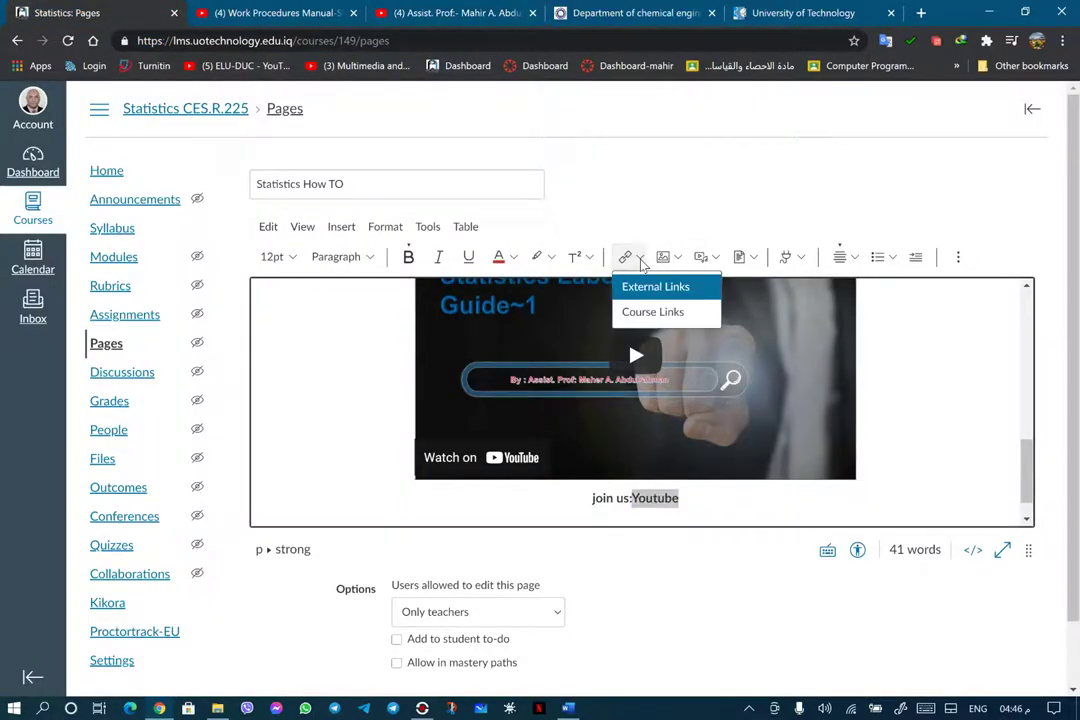
pyautogui.click(650, 288)
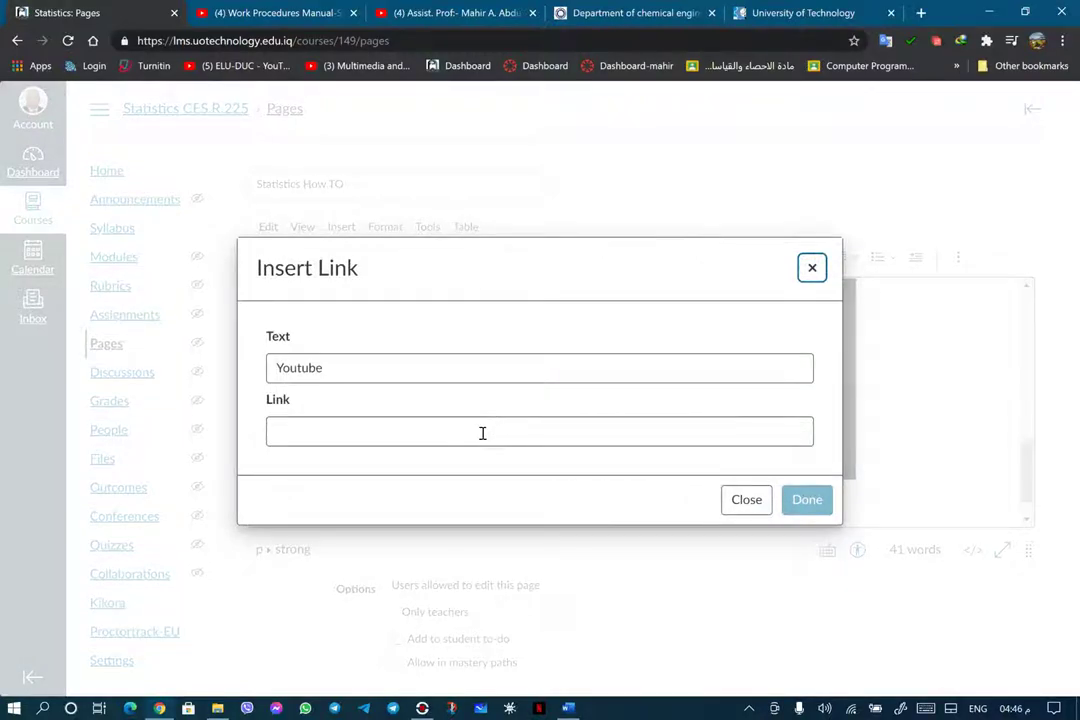
pyautogui.rightClick(473, 432)
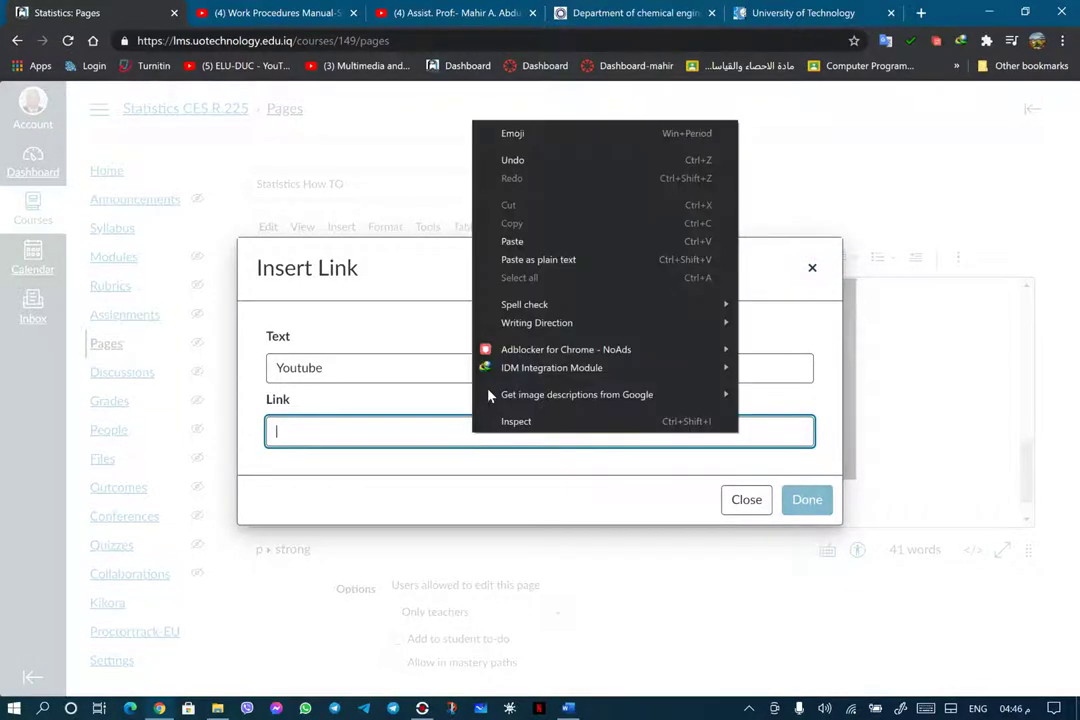
pyautogui.click(535, 242)
pyautogui.click(817, 500)
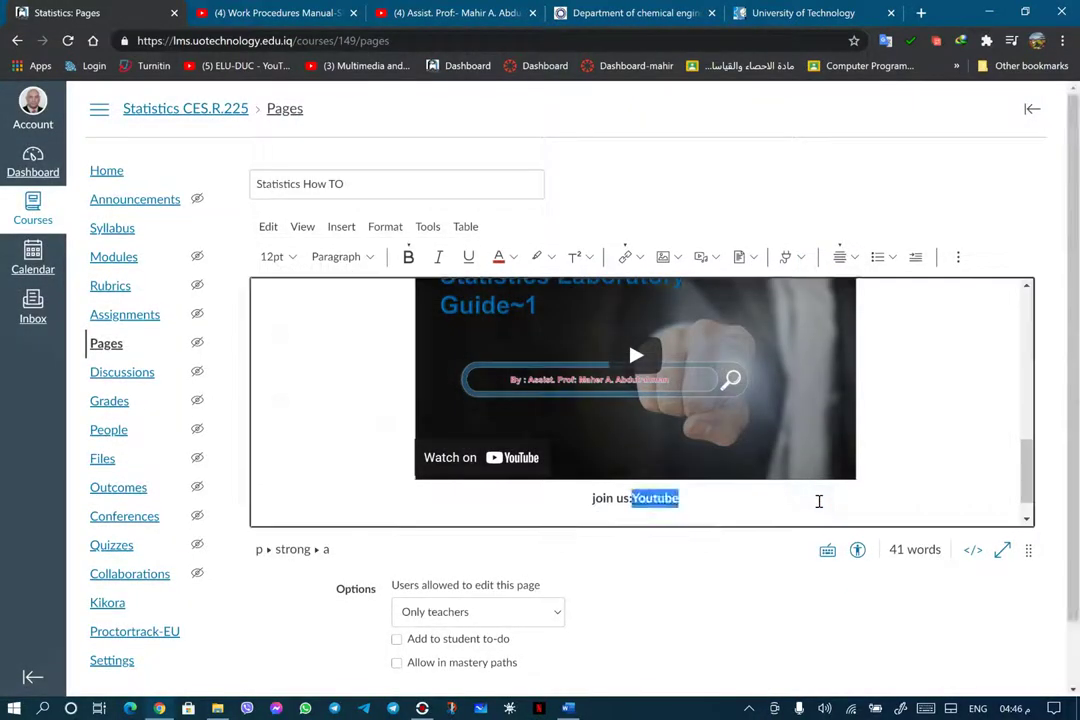
pyautogui.click(683, 498)
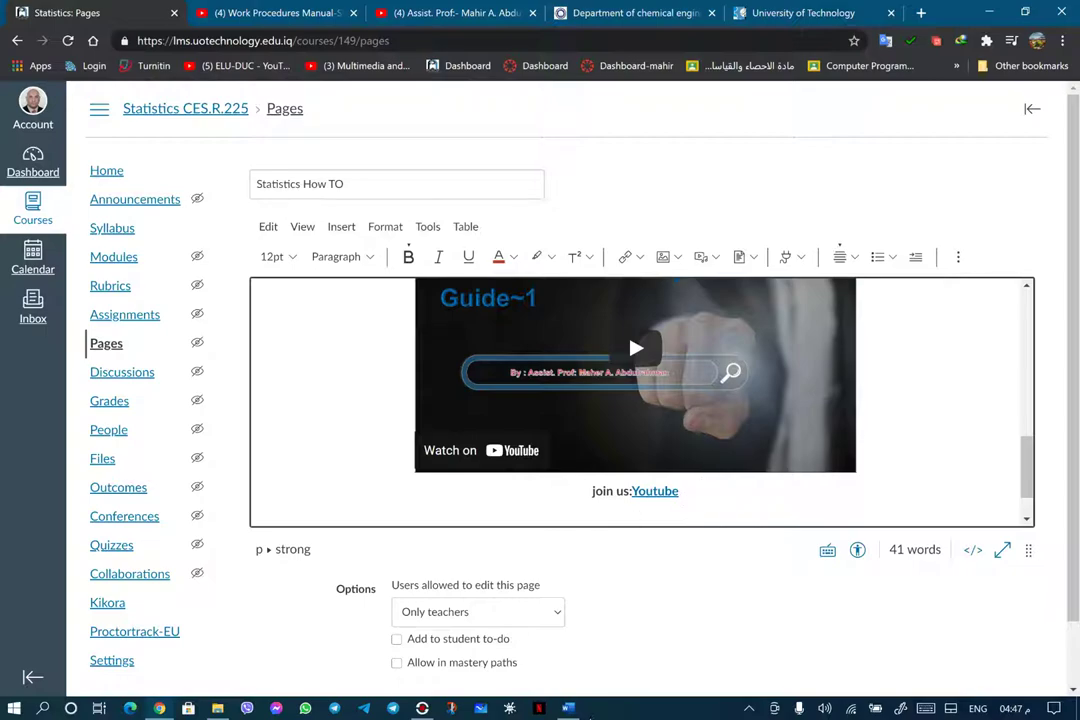
# Check the Word document below "join us:" for remaining content, and return to the Canvas page editor
pyautogui.click(568, 708)
pyautogui.scroll(-3, 571, 621)
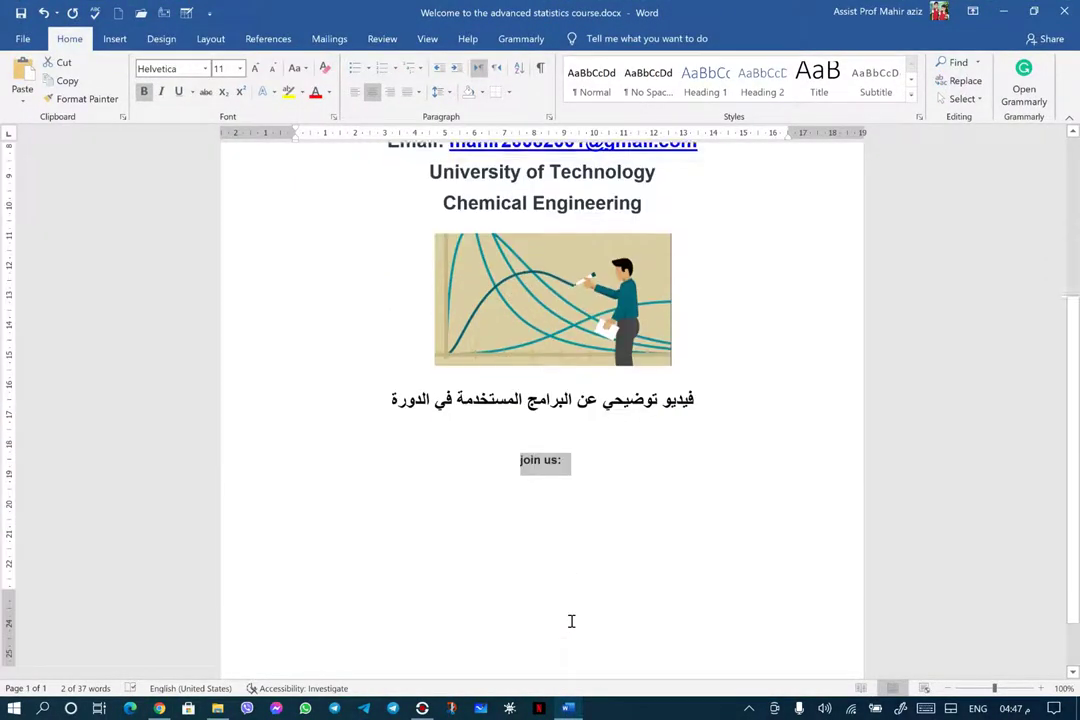
pyautogui.scroll(-1, 571, 621)
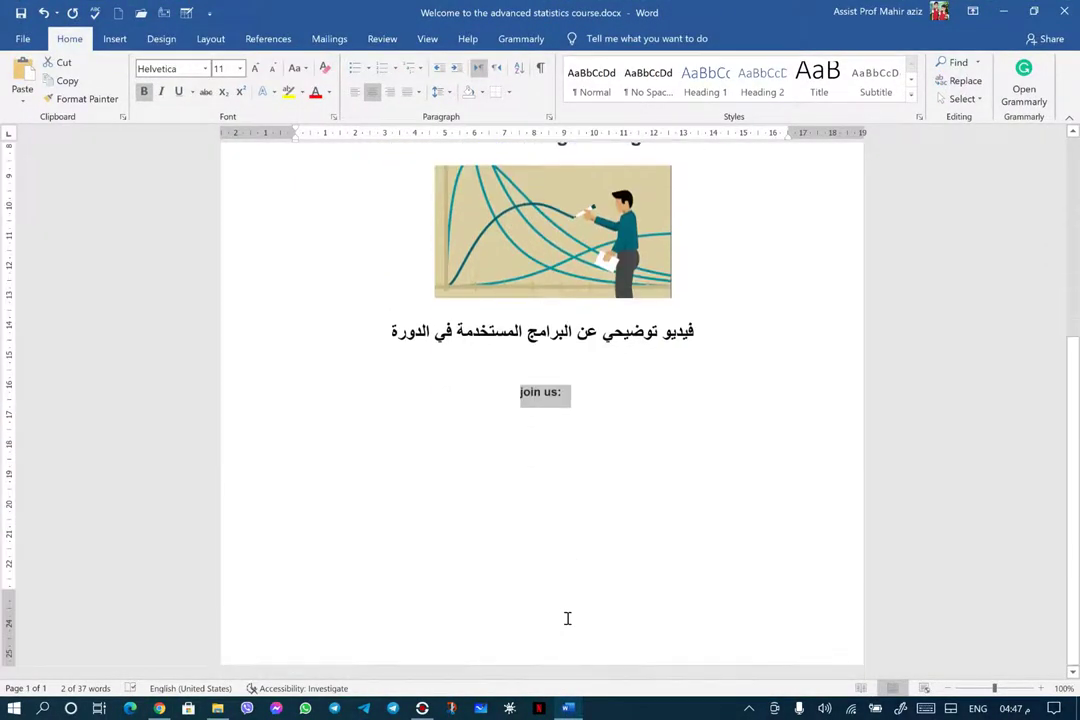
pyautogui.click(1003, 11)
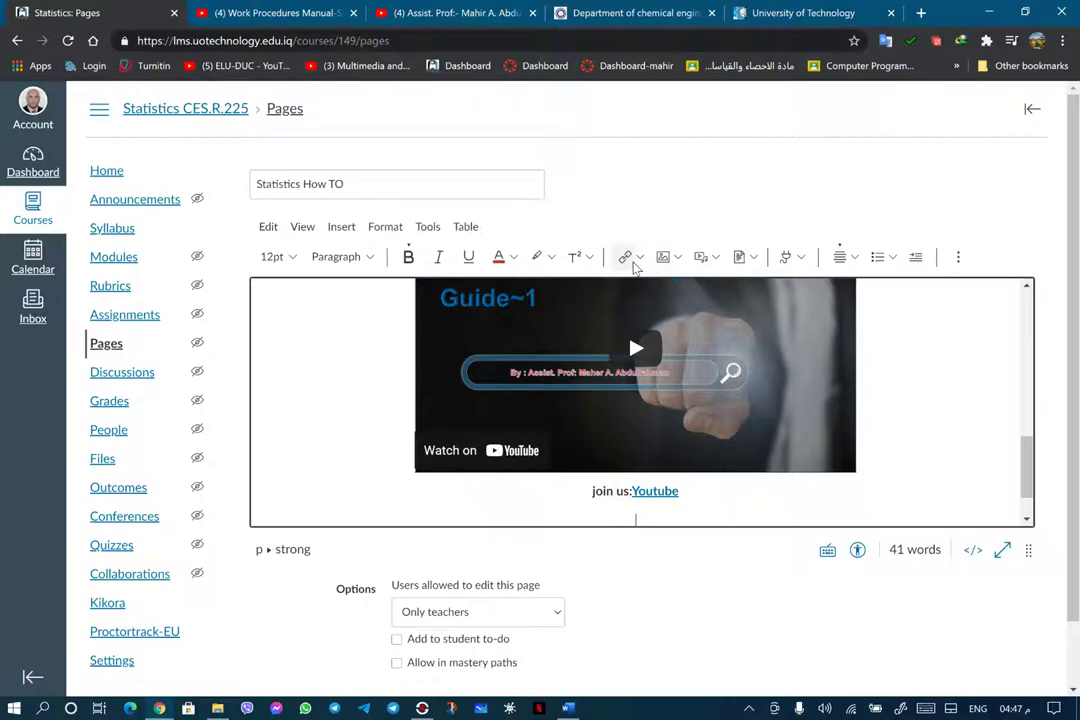
pyautogui.click(716, 258)
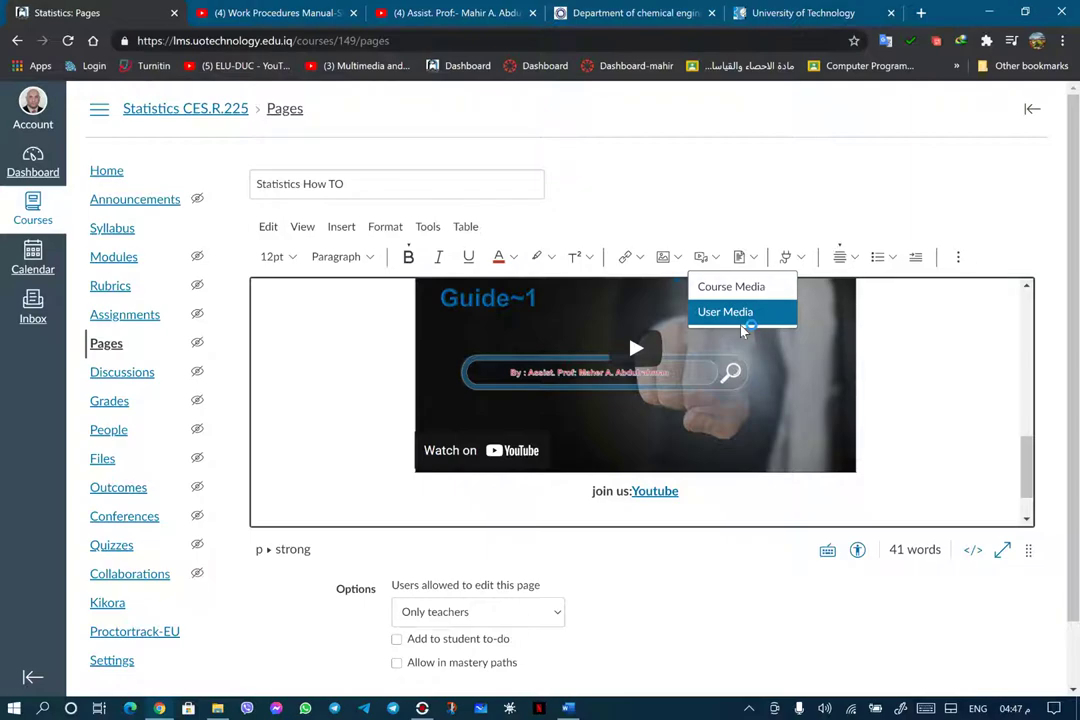
pyautogui.click(757, 258)
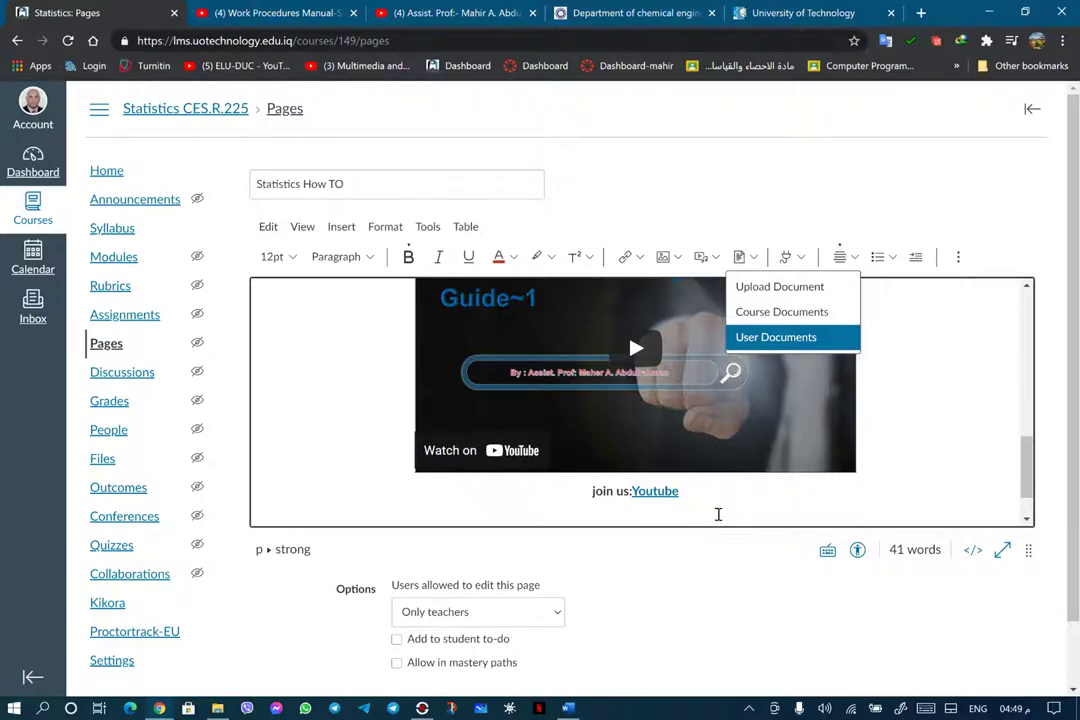
pyautogui.scroll(-1, 665, 570)
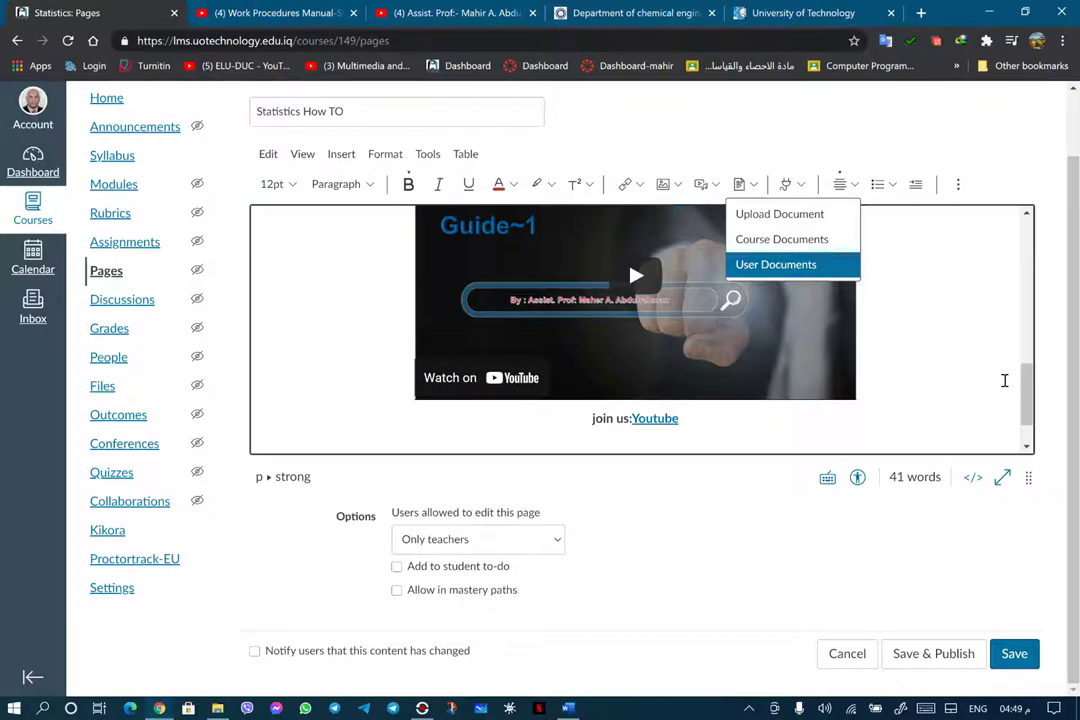
pyautogui.click(960, 376)
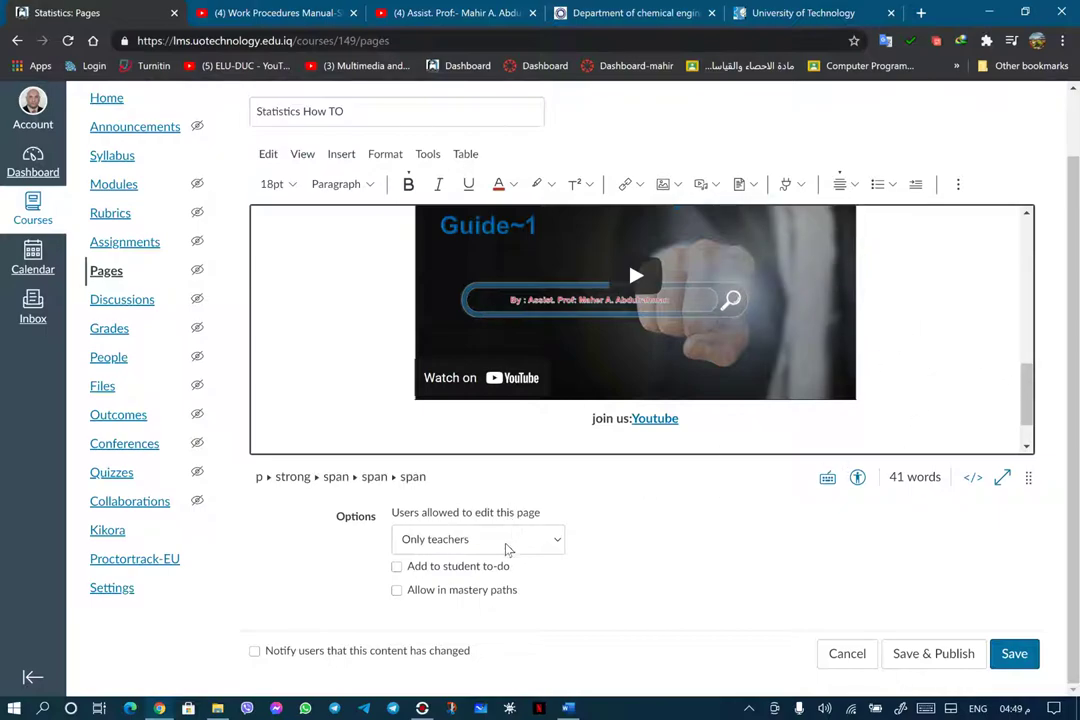
# Keep page editing limited to "Only teachers", and save and publish the page
pyautogui.click(558, 543)
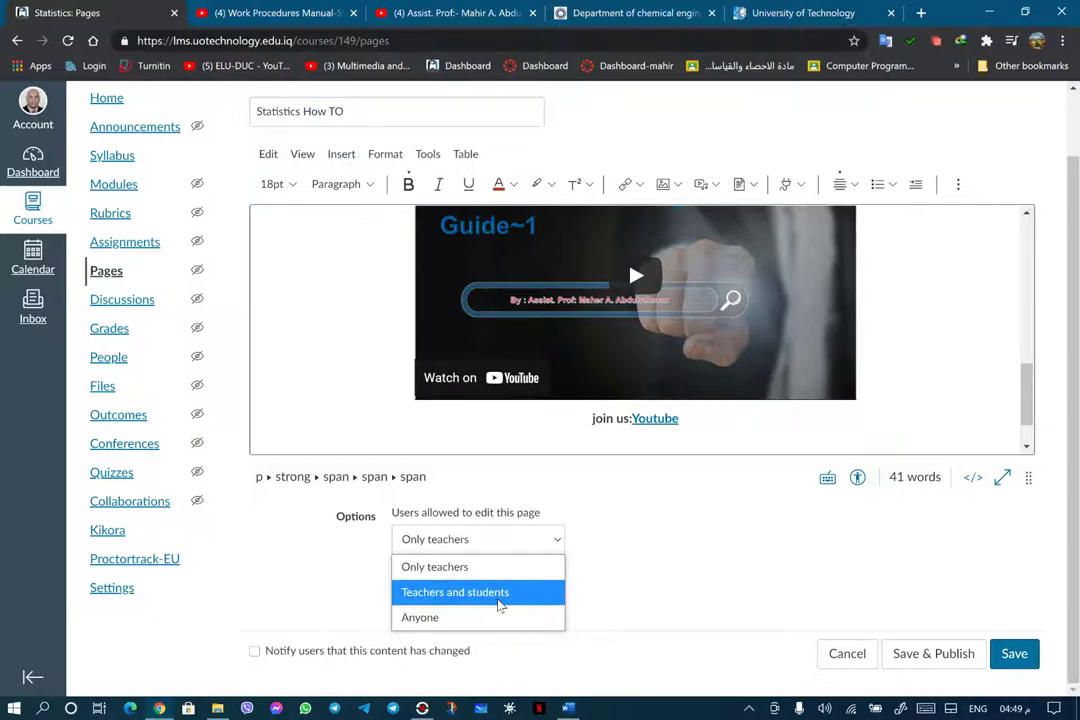
pyautogui.click(478, 572)
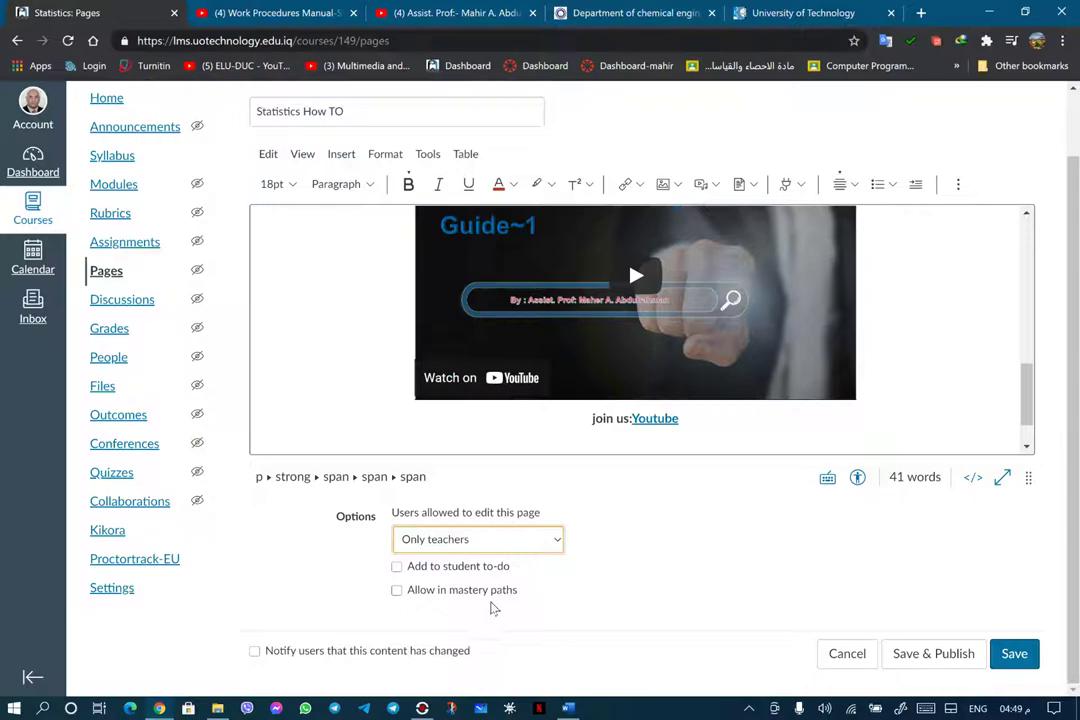
pyautogui.click(933, 655)
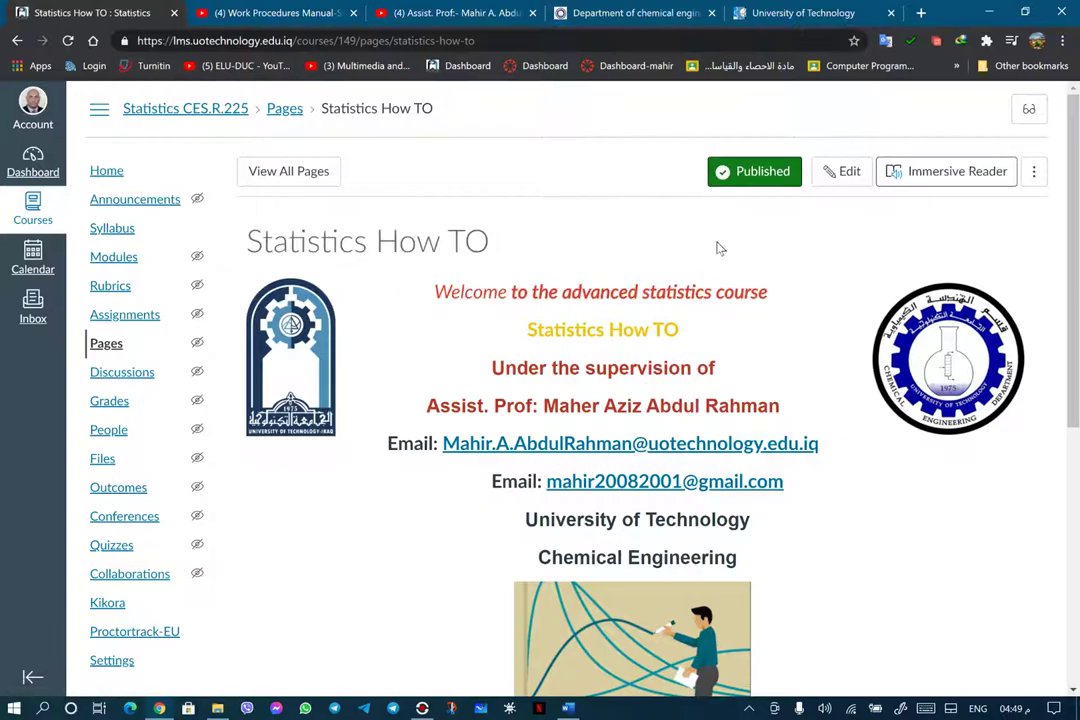
# Review the whole published "Statistics How TO" page, first as the teacher and again in Student View
pyautogui.scroll(-5, 639, 429)
pyautogui.scroll(5, 634, 420)
pyautogui.scroll(-5, 639, 429)
pyautogui.scroll(5, 639, 429)
pyautogui.click(1031, 110)
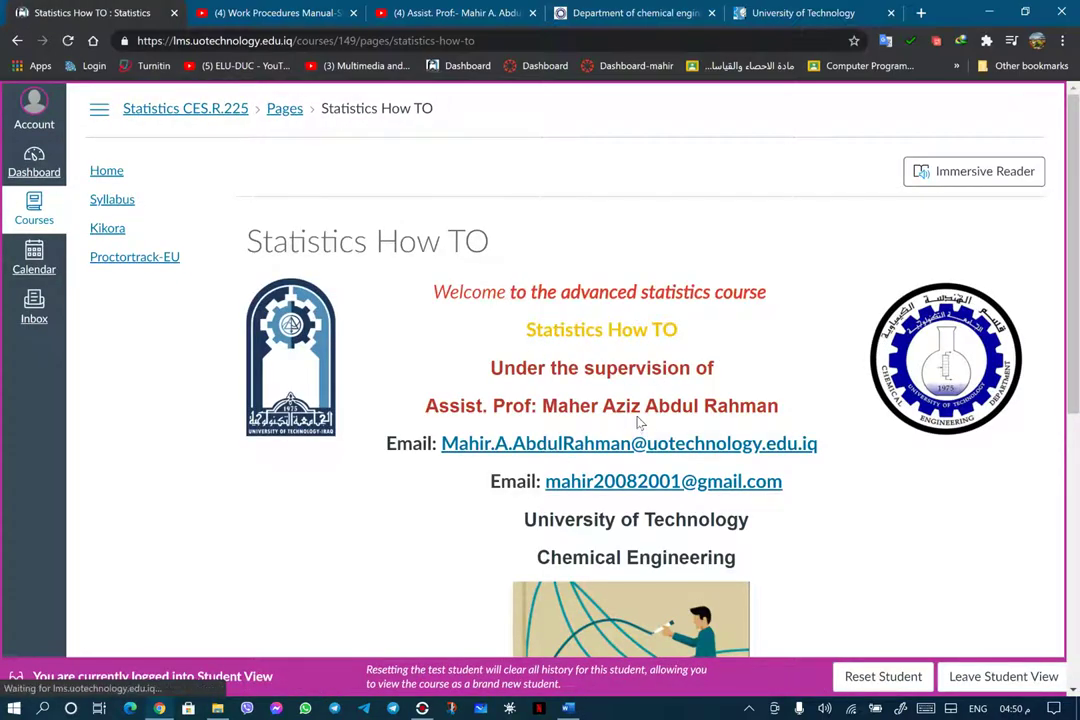
pyautogui.scroll(-5, 722, 355)
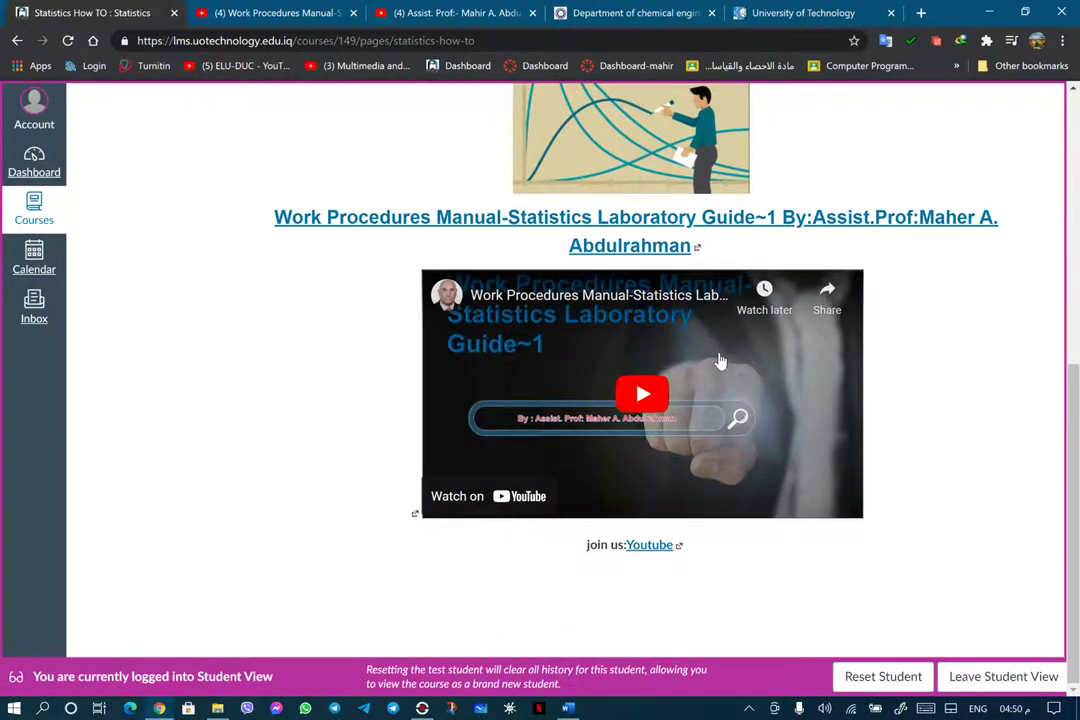
pyautogui.scroll(5, 720, 360)
pyautogui.scroll(-5, 722, 360)
pyautogui.scroll(5, 720, 361)
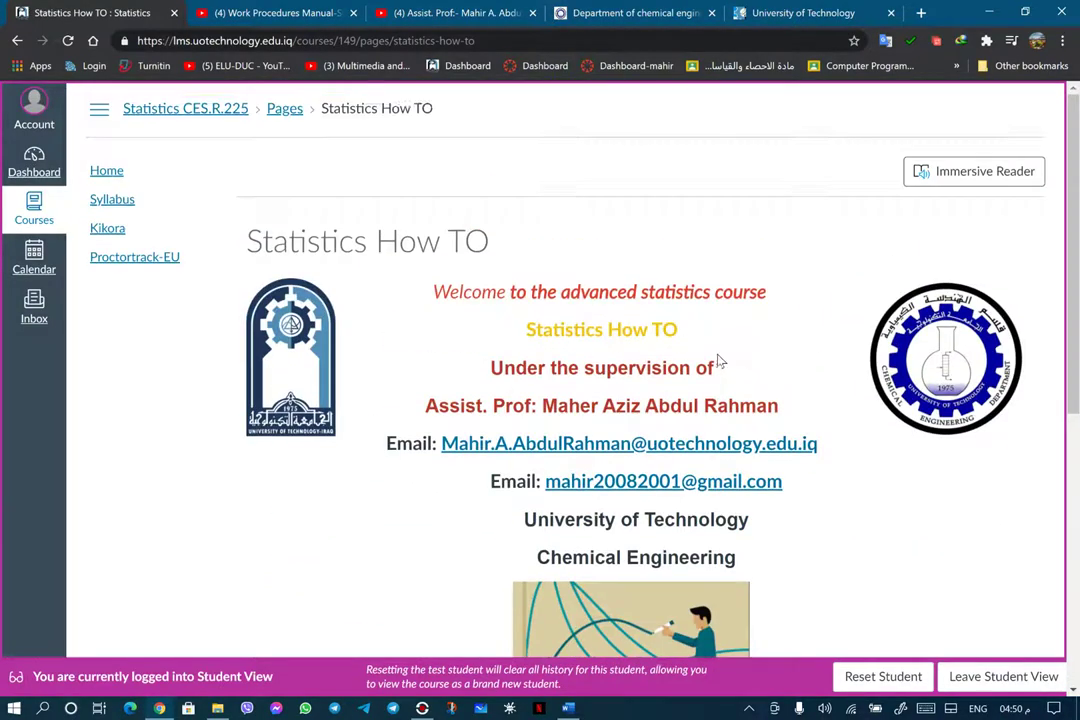
# Leave Student View and reopen the unpublished Statistics course from the dashboard
pyautogui.click(17, 41)
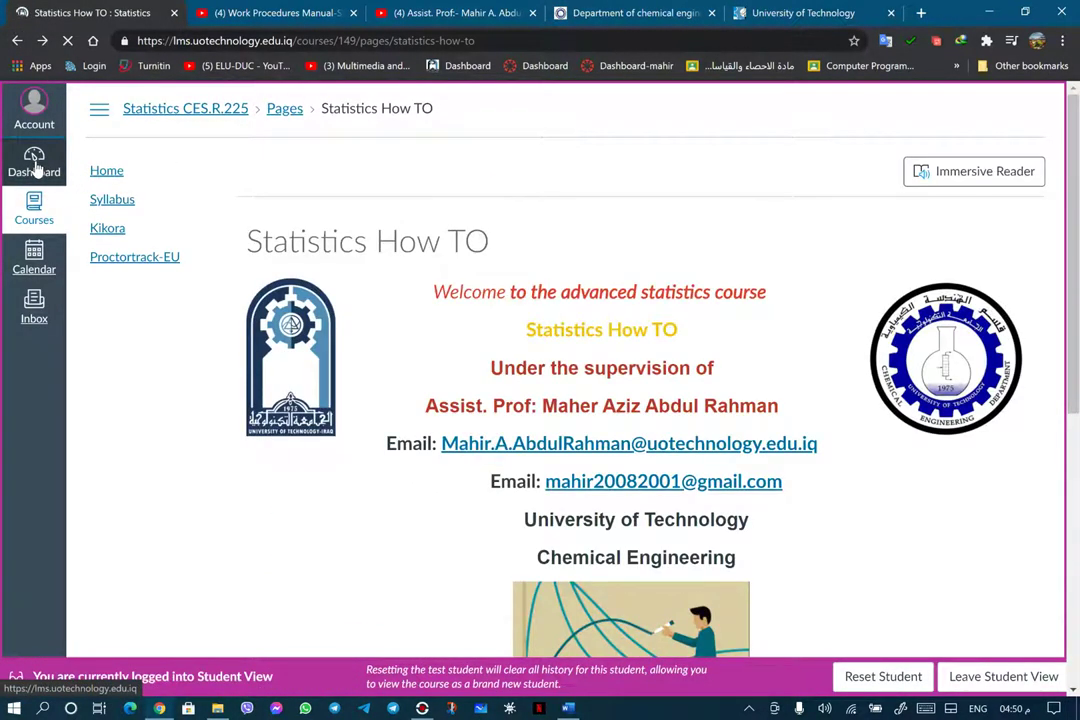
pyautogui.click(34, 167)
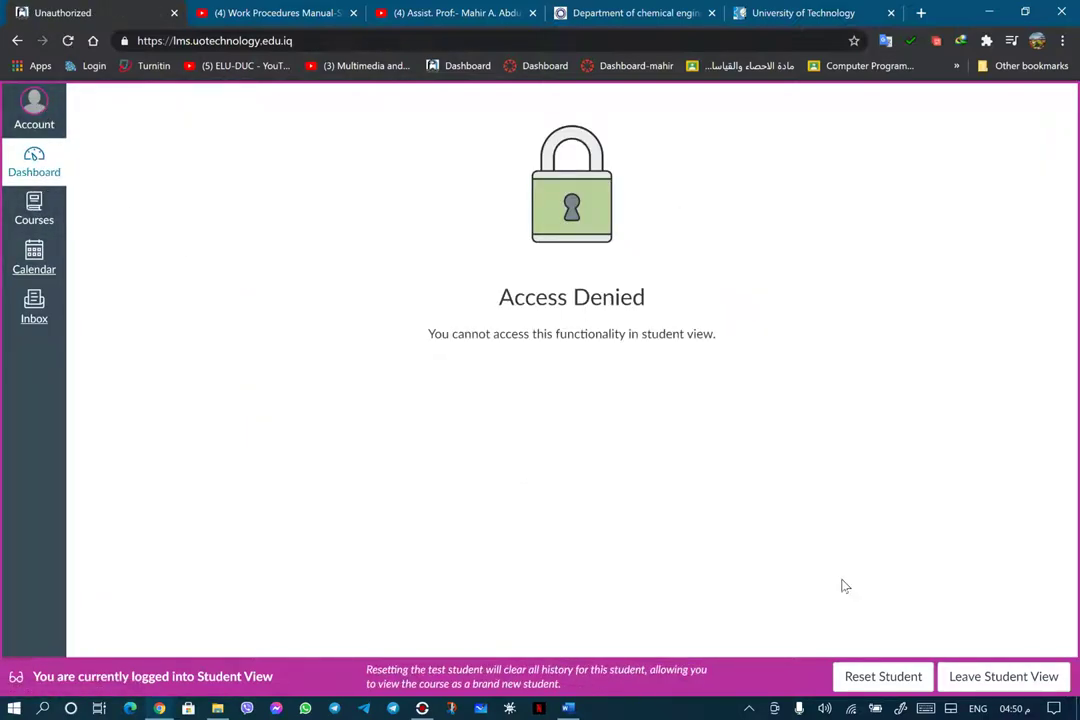
pyautogui.click(995, 677)
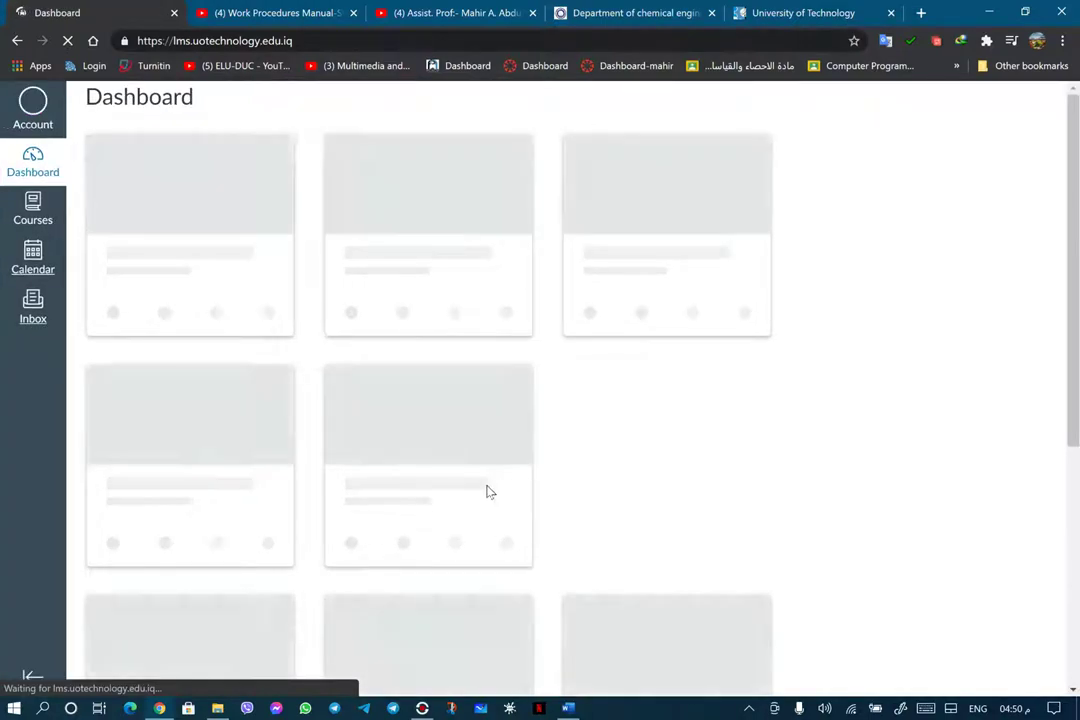
pyautogui.scroll(-2, 210, 595)
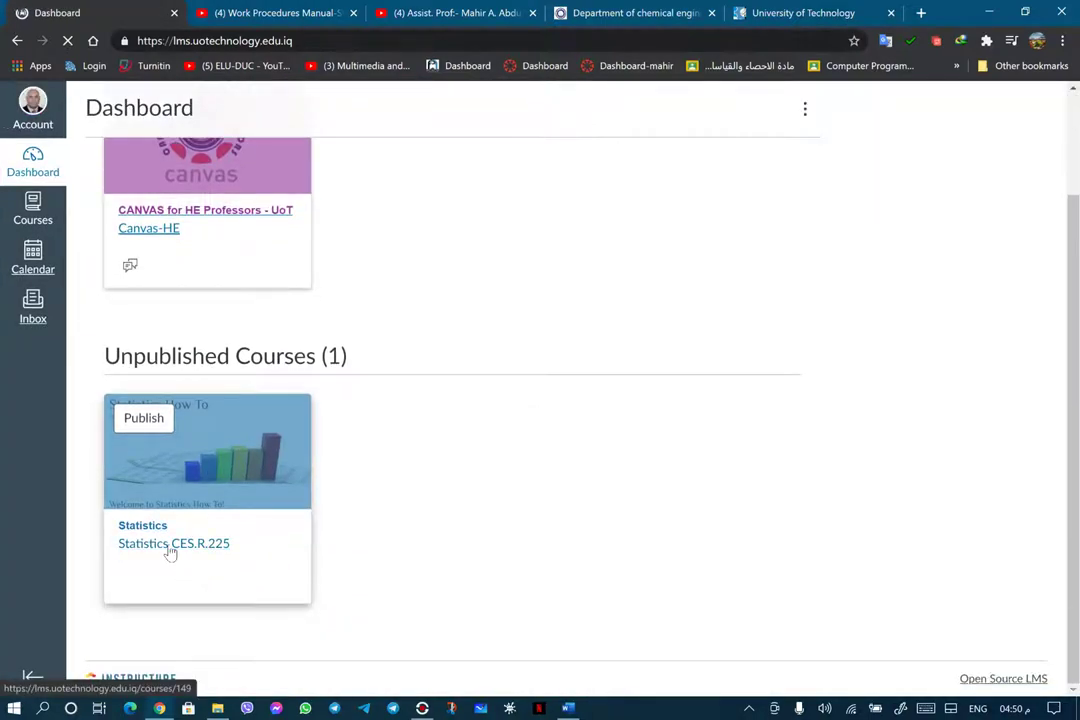
pyautogui.click(166, 543)
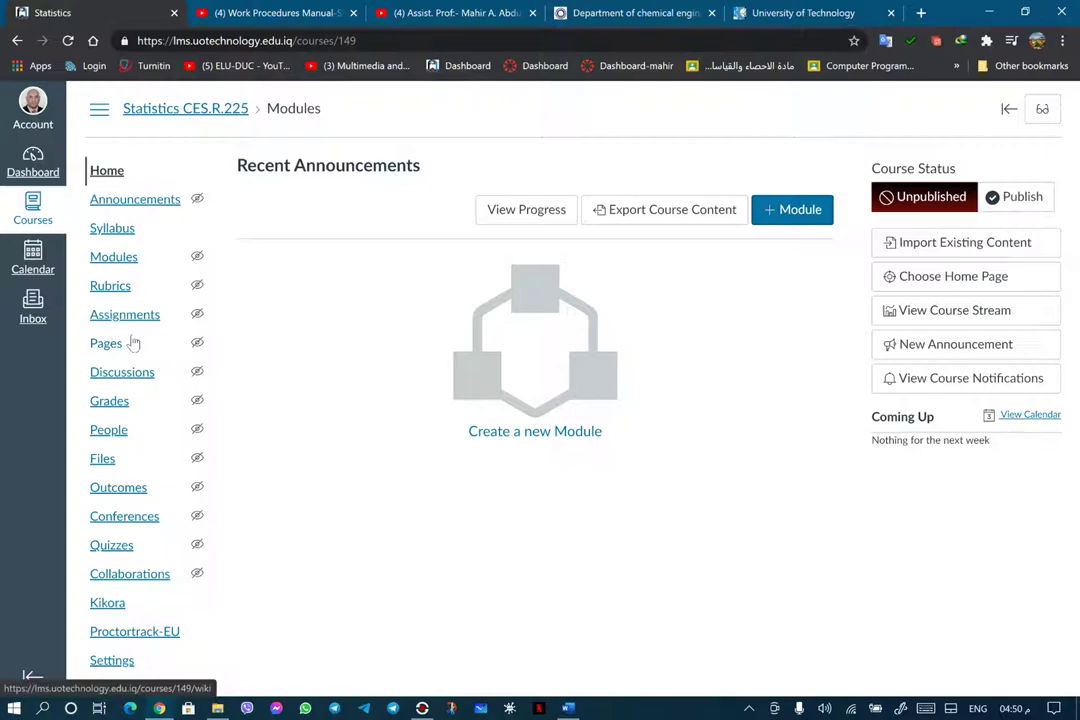
# Set the "Statistics How TO" page as the front page in the course's list of pages
pyautogui.click(103, 345)
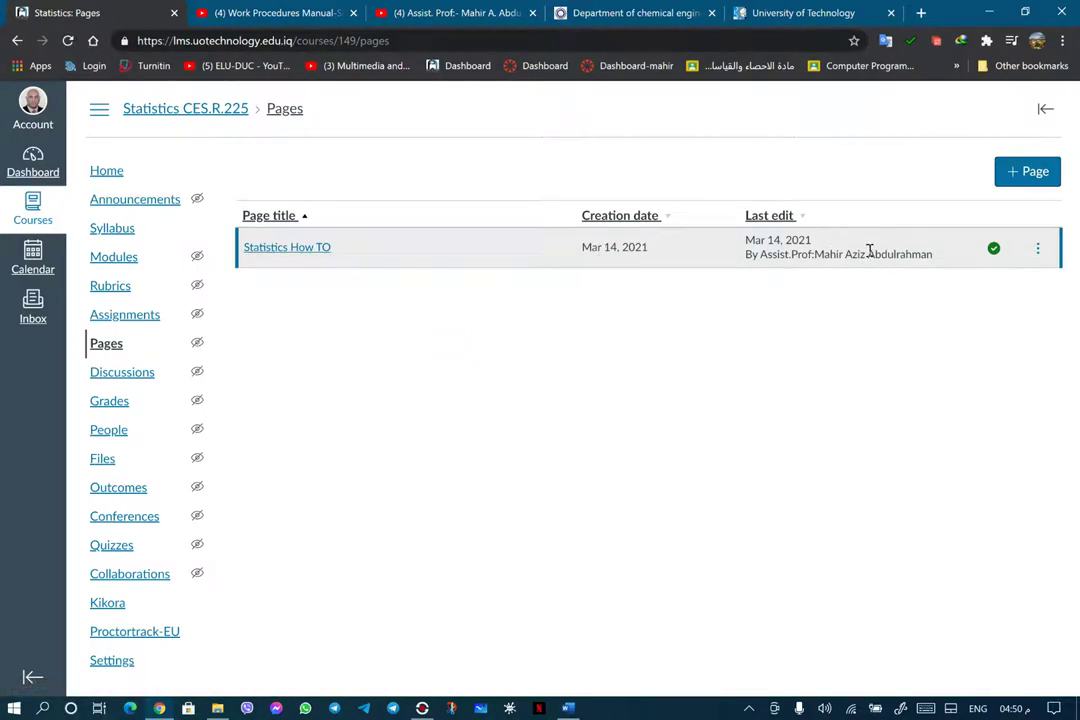
pyautogui.click(1037, 249)
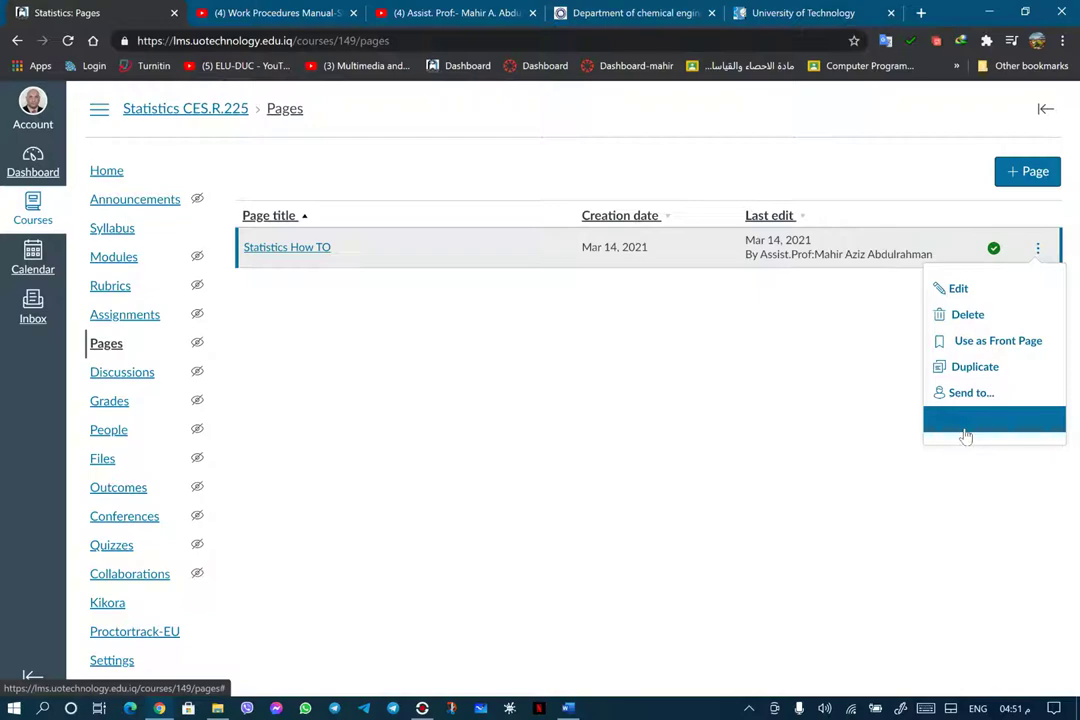
pyautogui.click(1000, 342)
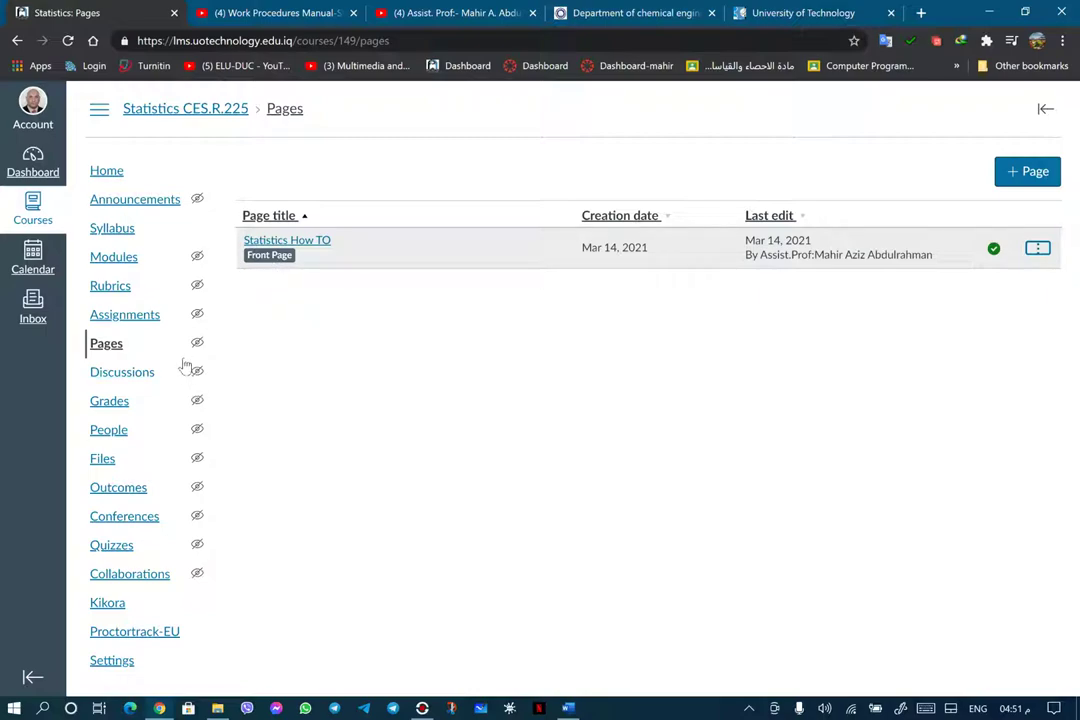
# Set the course home page to "Pages Front Page" with "Statistics How TO", and save the choice
pyautogui.click(108, 172)
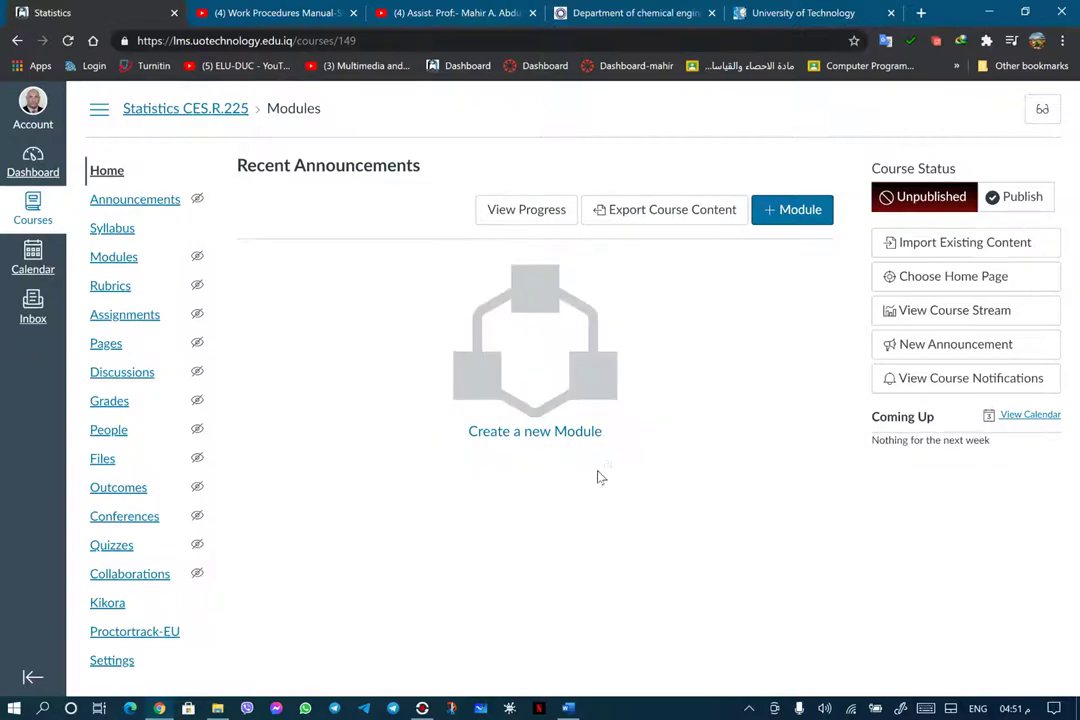
pyautogui.click(960, 280)
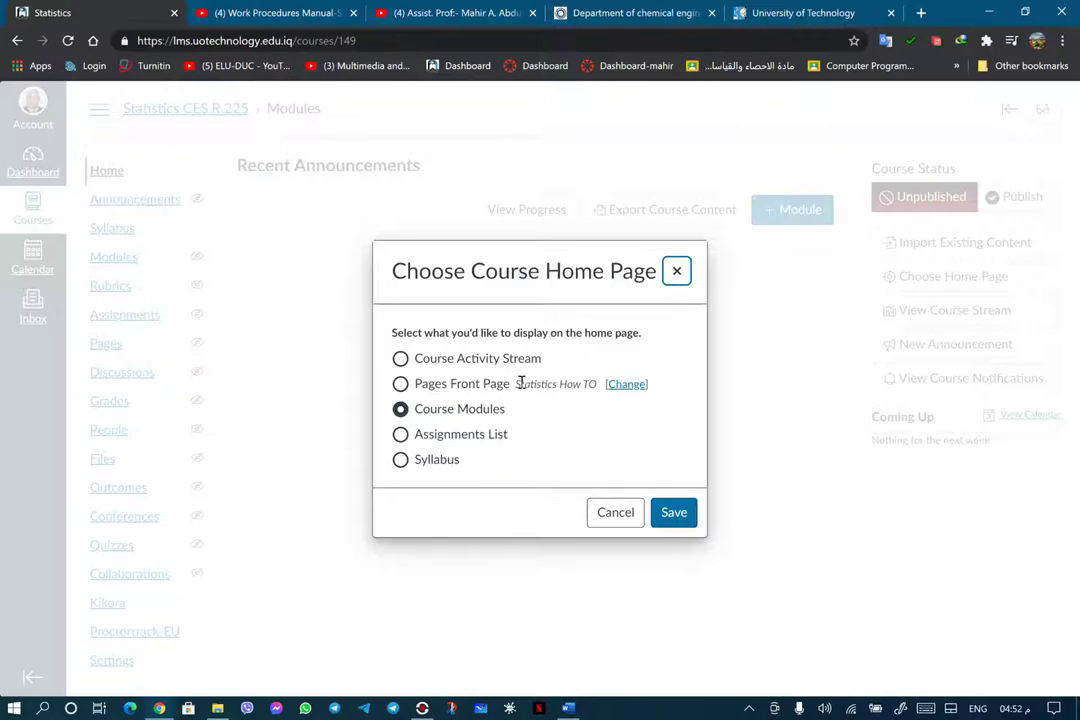
pyautogui.moveTo(517, 384); pyautogui.dragTo(542, 384)
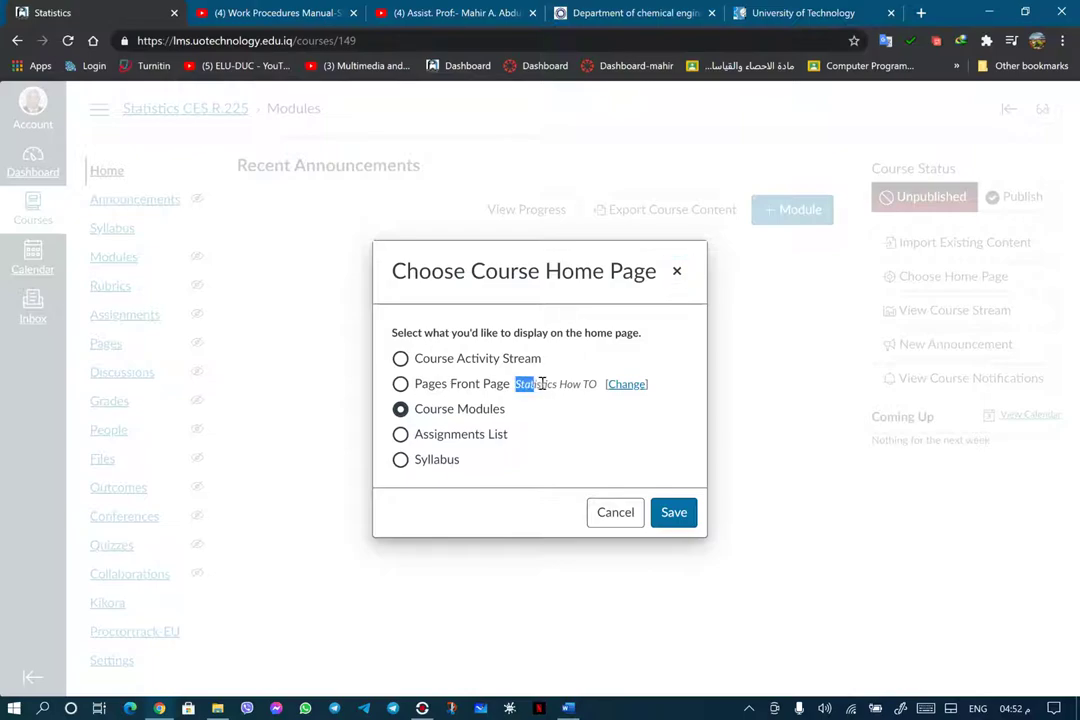
pyautogui.click(593, 383)
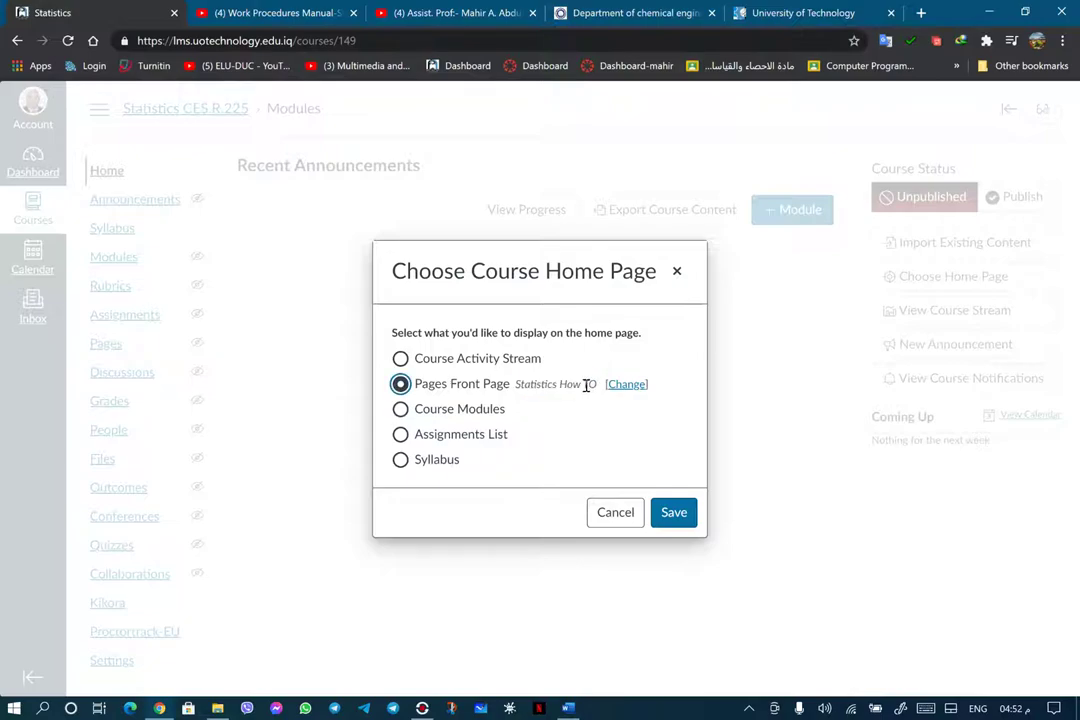
pyautogui.moveTo(587, 385)
pyautogui.click(674, 520)
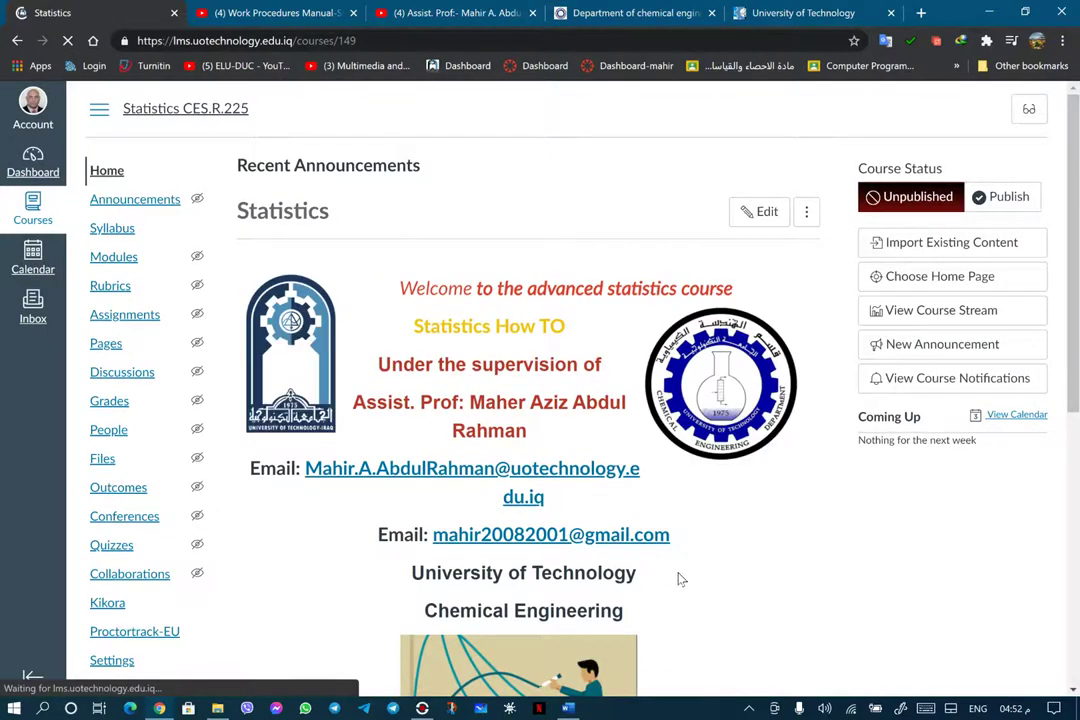
# Look over the new course home page, test the instructor's university e-mail link, and close the mail account chooser
pyautogui.scroll(-5, 639, 482)
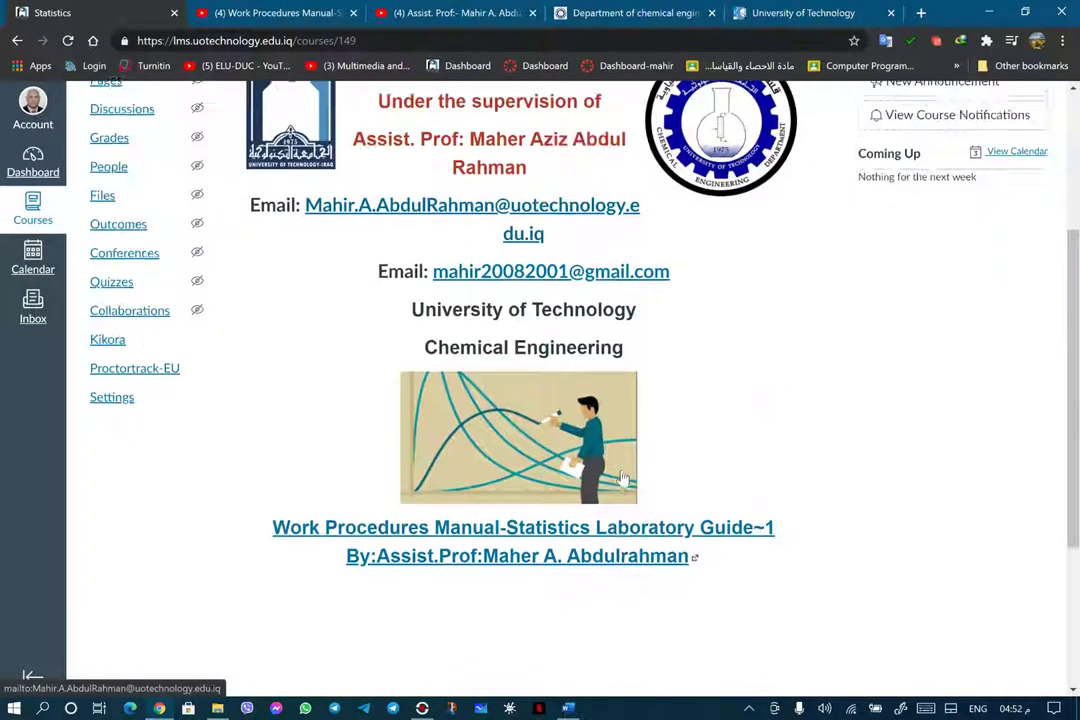
pyautogui.scroll(5, 614, 489)
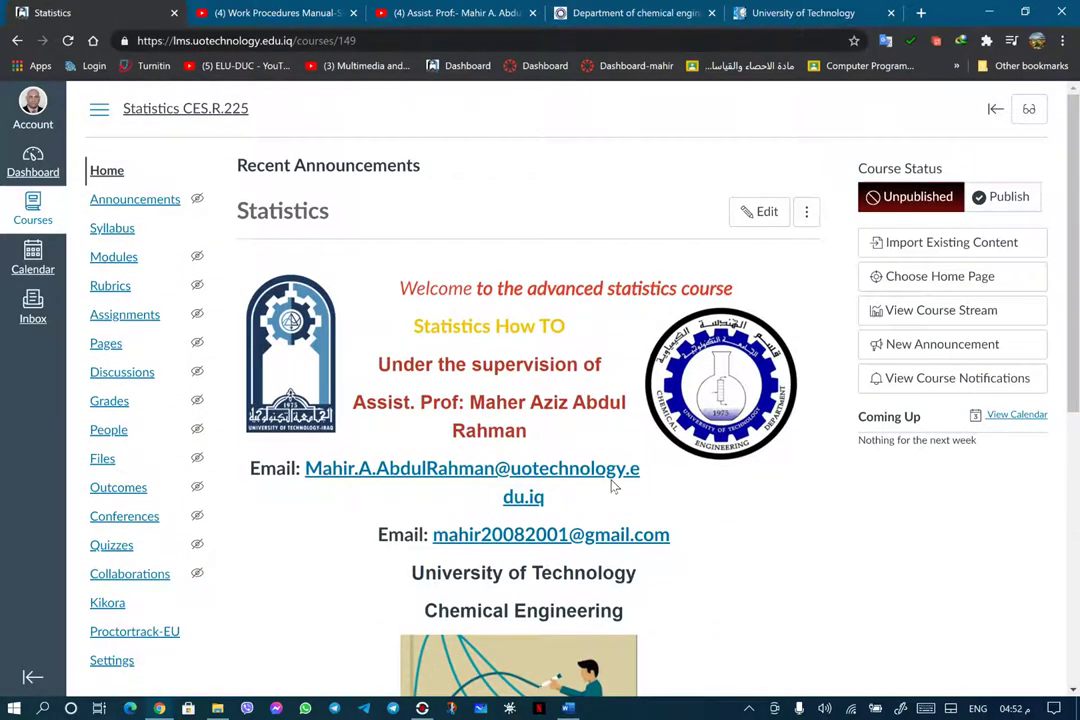
pyautogui.click(528, 472)
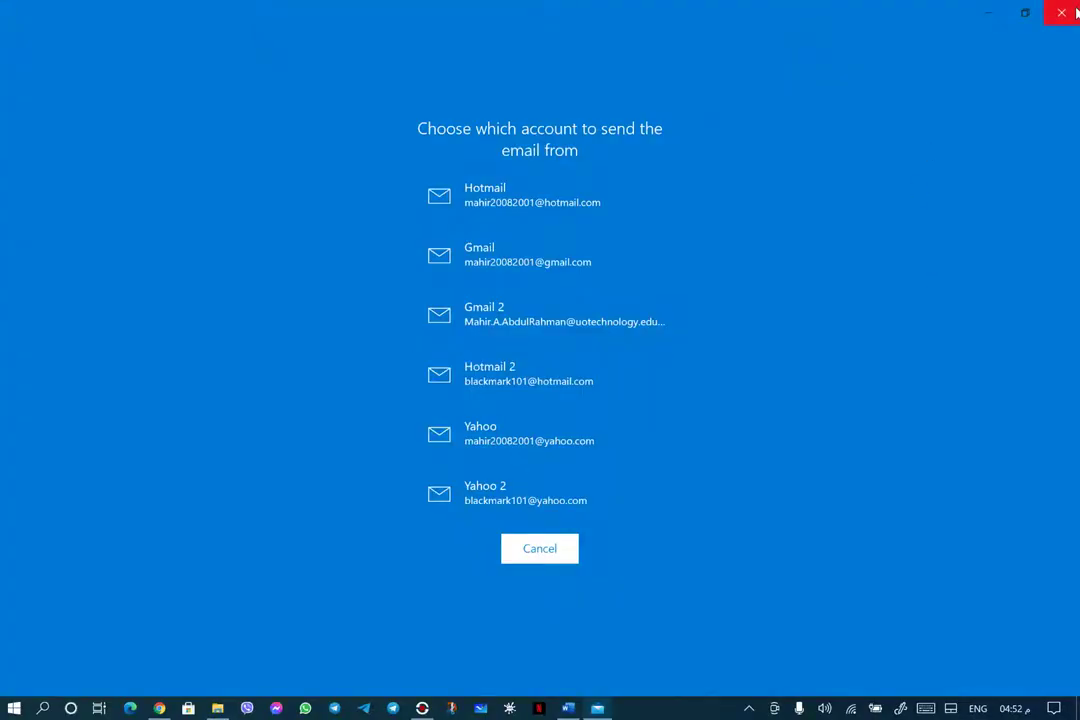
pyautogui.click(1075, 12)
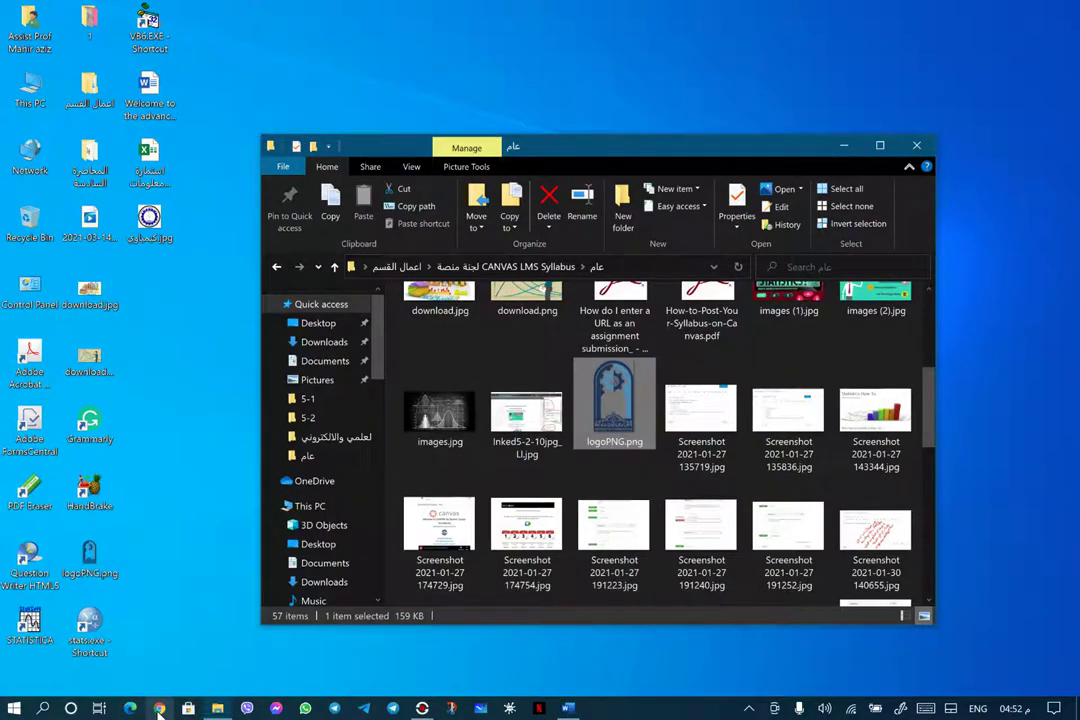
# Reopen Chrome, log back in to Canvas, and open the unpublished Statistics course from the dashboard
pyautogui.click(159, 709)
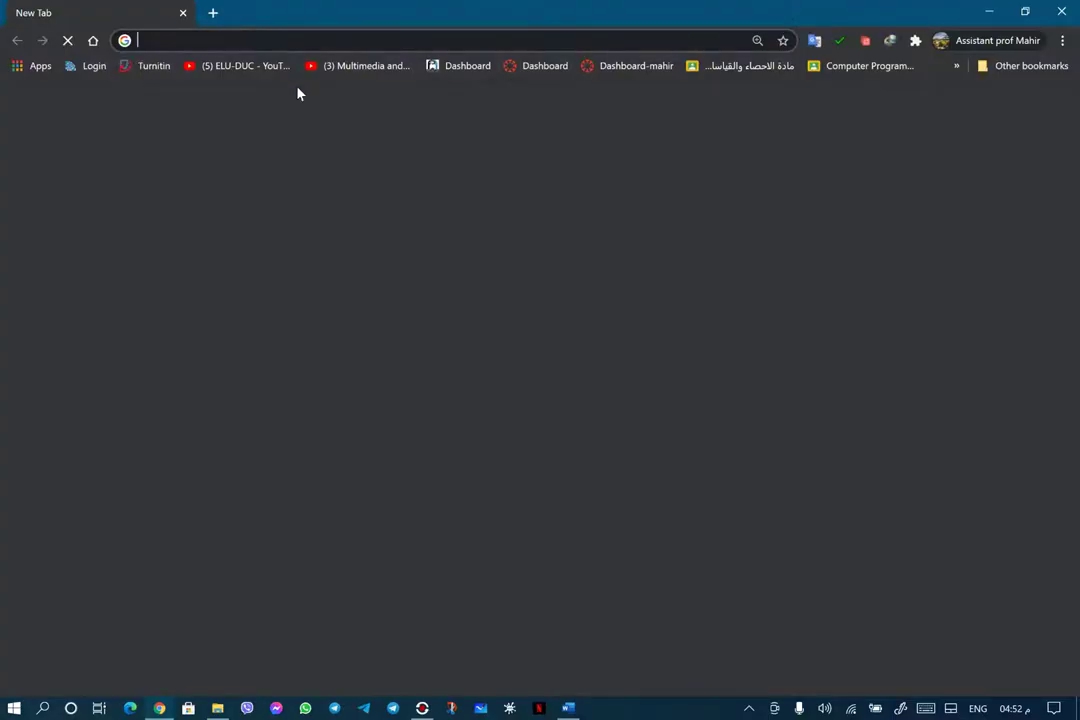
pyautogui.click(466, 68)
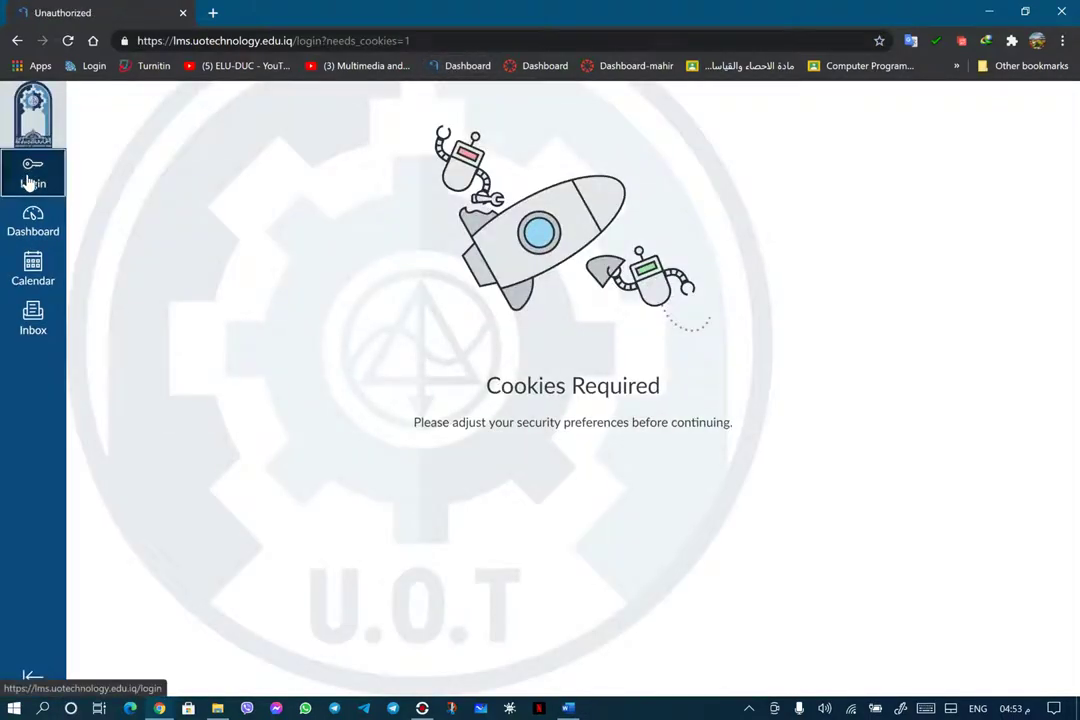
pyautogui.click(31, 180)
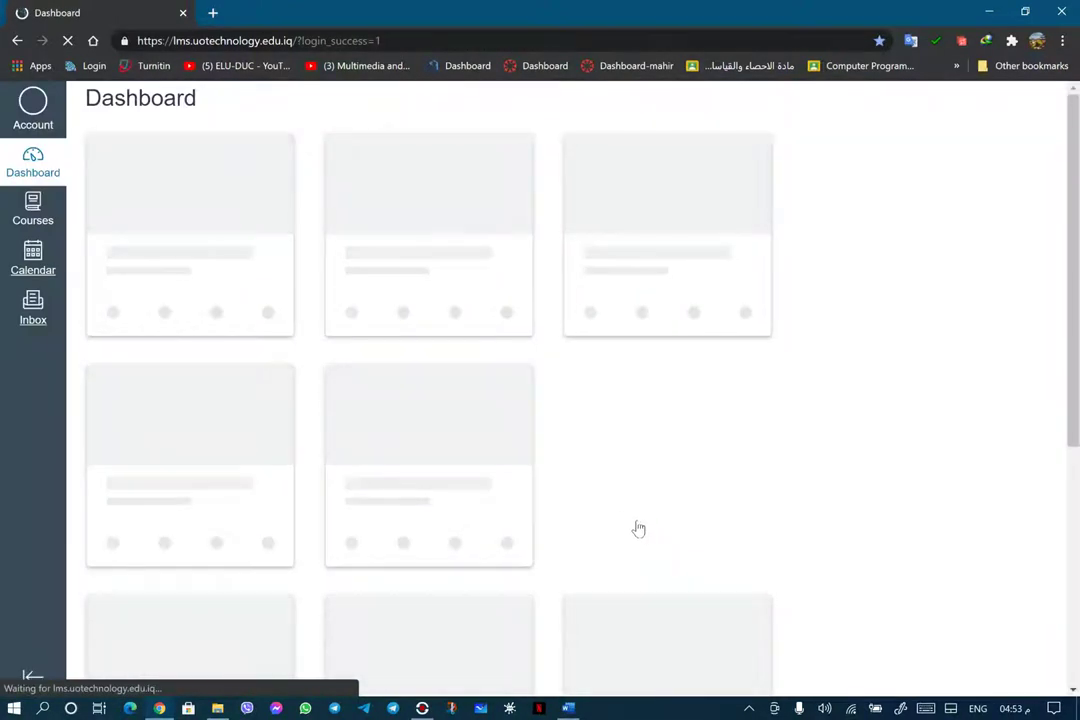
pyautogui.scroll(-1, 212, 575)
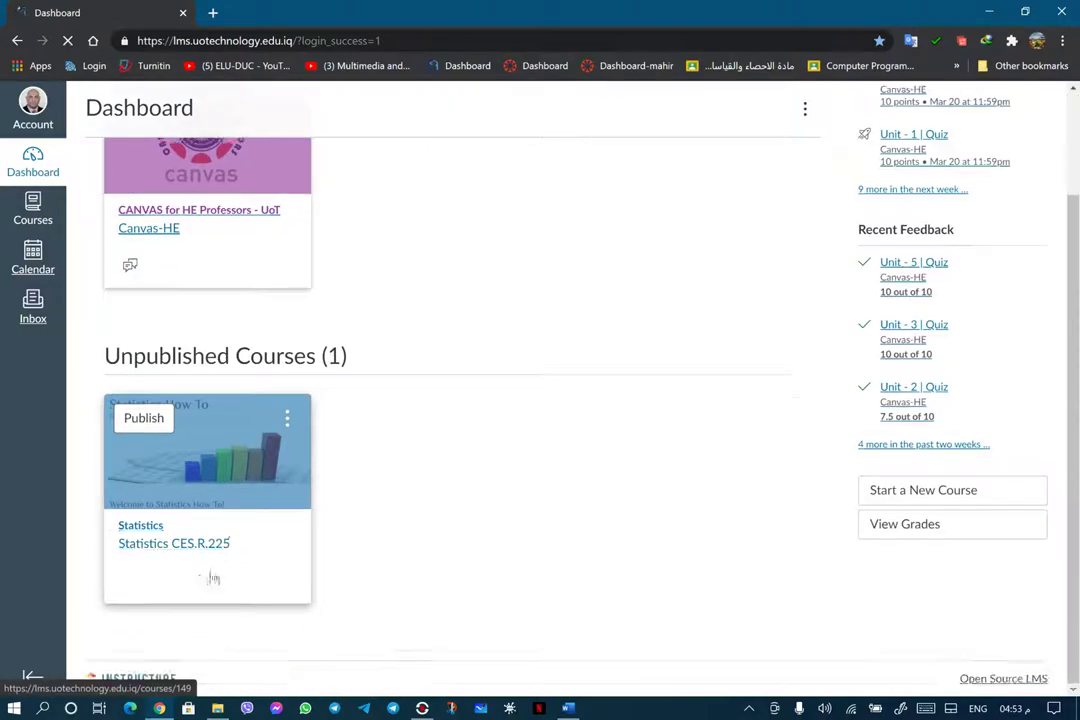
pyautogui.click(178, 545)
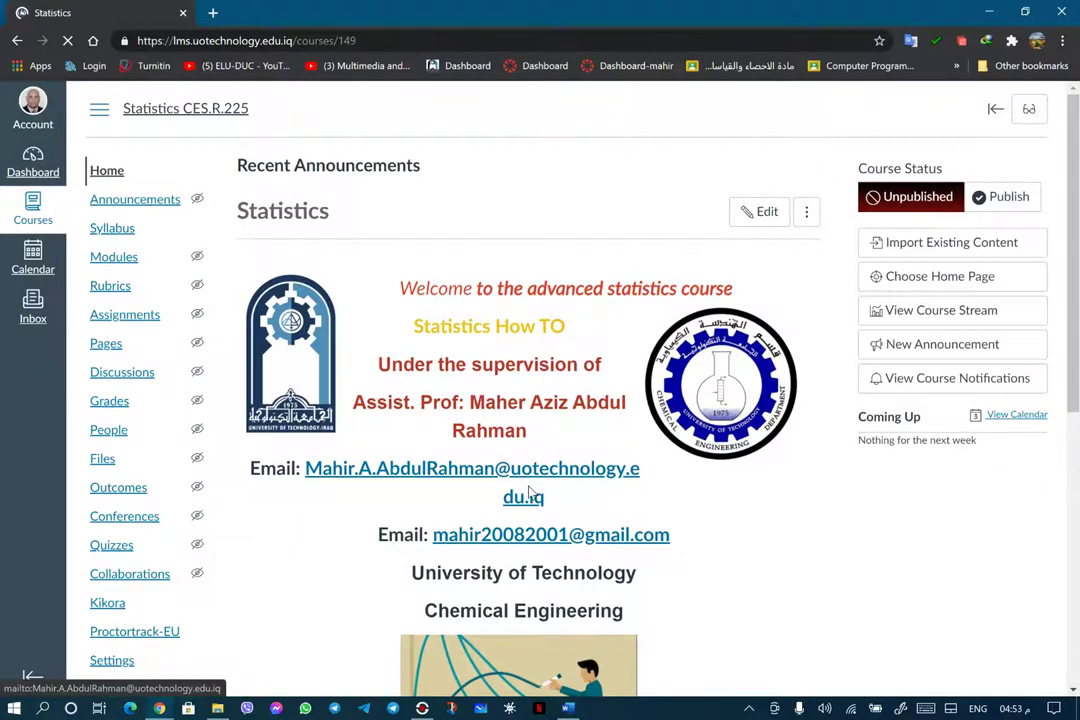
# Test the embedded "Work Procedures Manual-Statistics Laboratory Guide~1" video on the course home page by playing it and pausing it
pyautogui.scroll(-3, 530, 492)
pyautogui.scroll(-3, 572, 469)
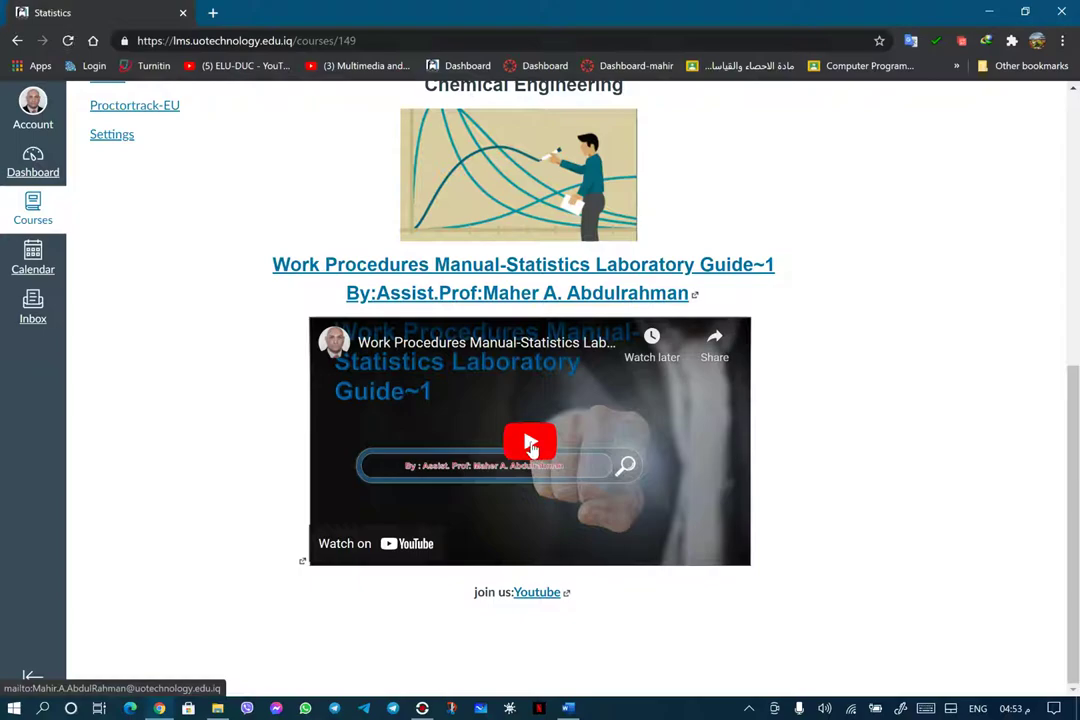
pyautogui.click(531, 446)
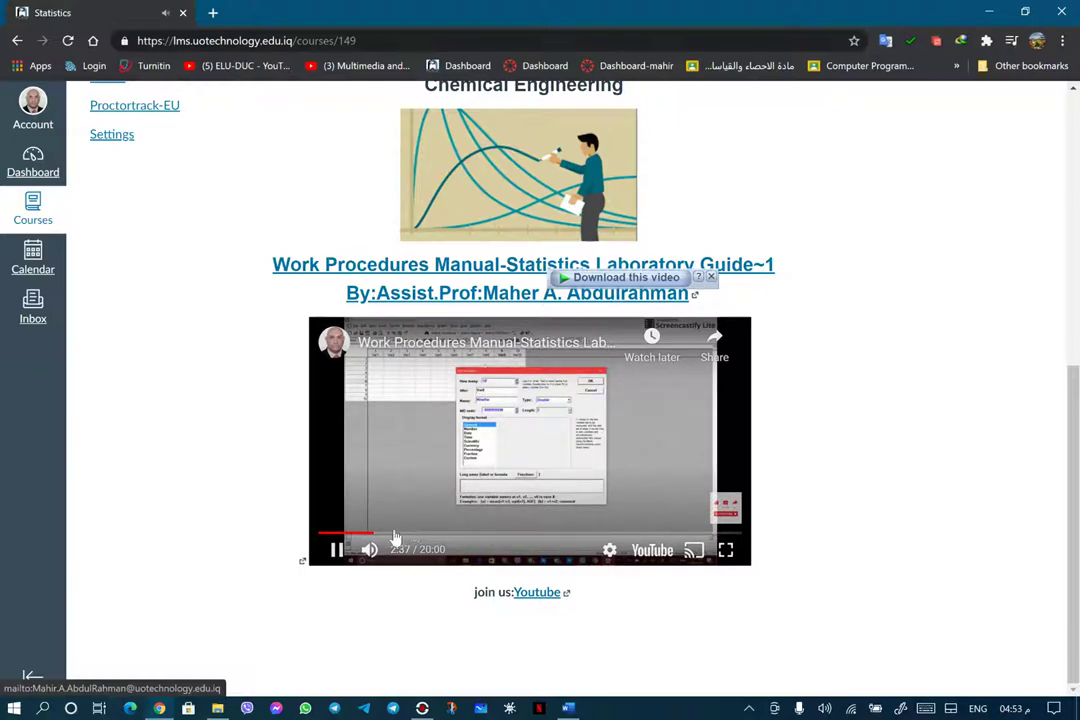
pyautogui.click(338, 550)
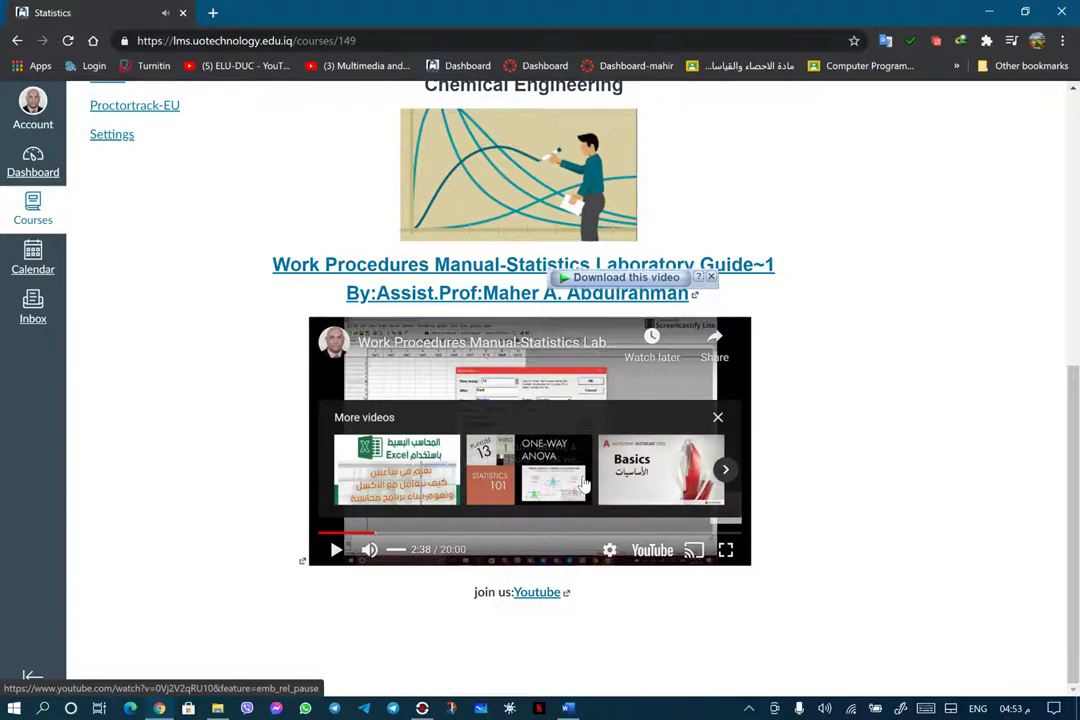